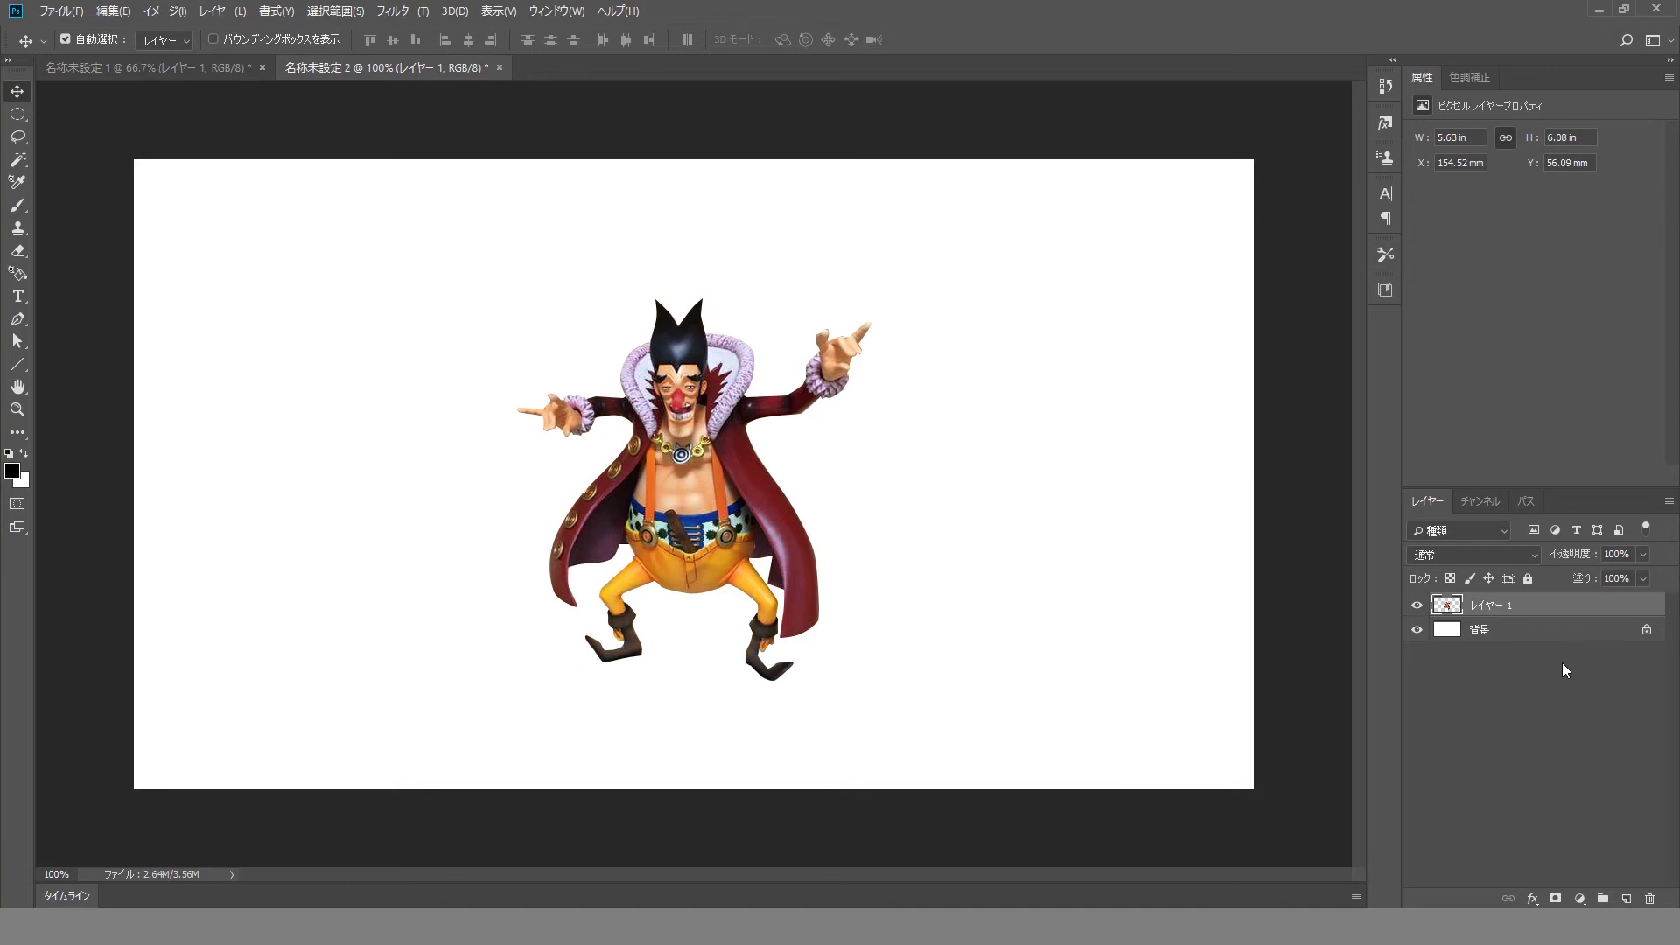
# Fill the background layer with black and move the character straight down about 12.7 mm
pyautogui.click(1546, 637)
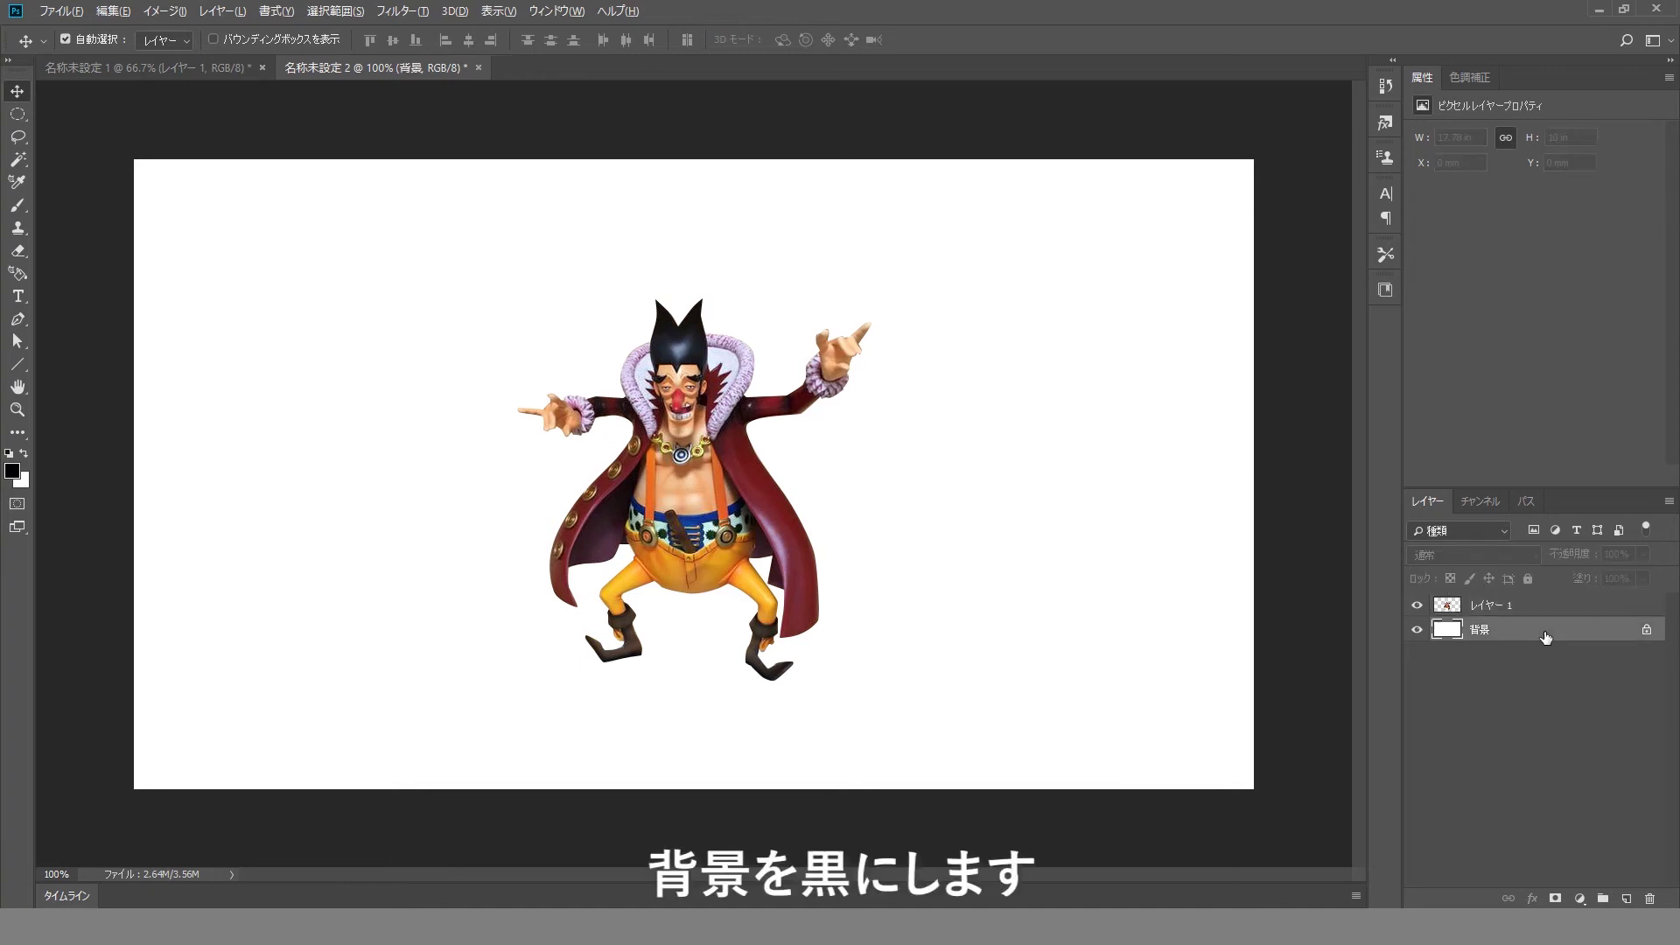
pyautogui.hotkey('alt', 'Delete')
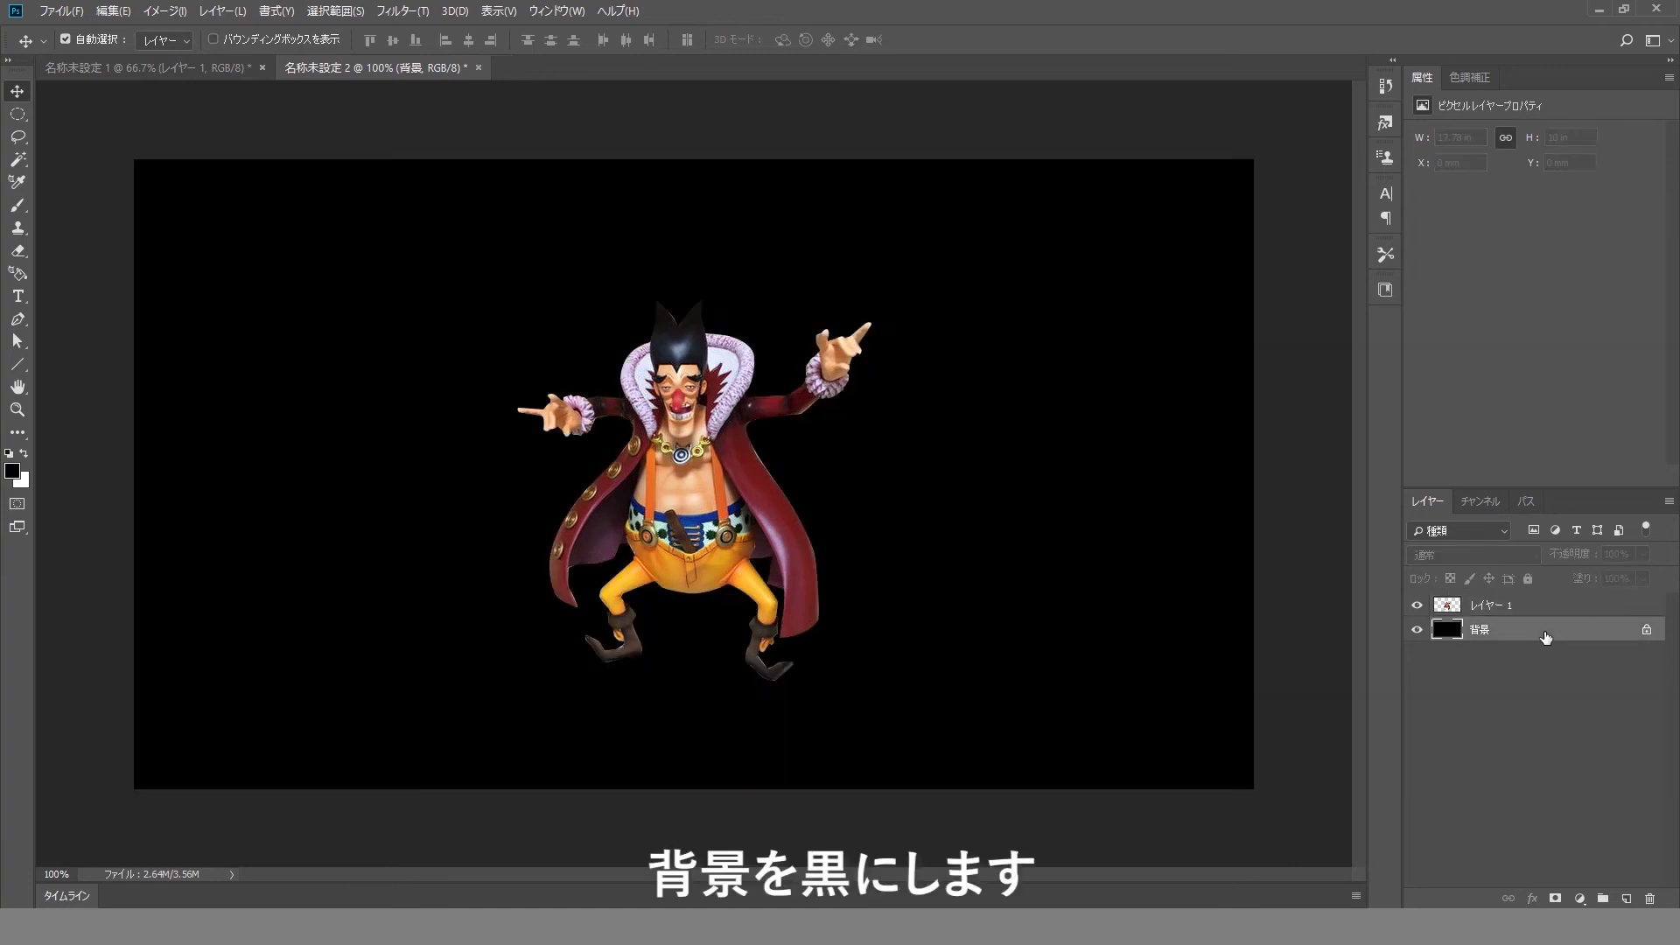
pyautogui.click(1571, 733)
pyautogui.moveTo(743, 488); pyautogui.dragTo(742, 519)
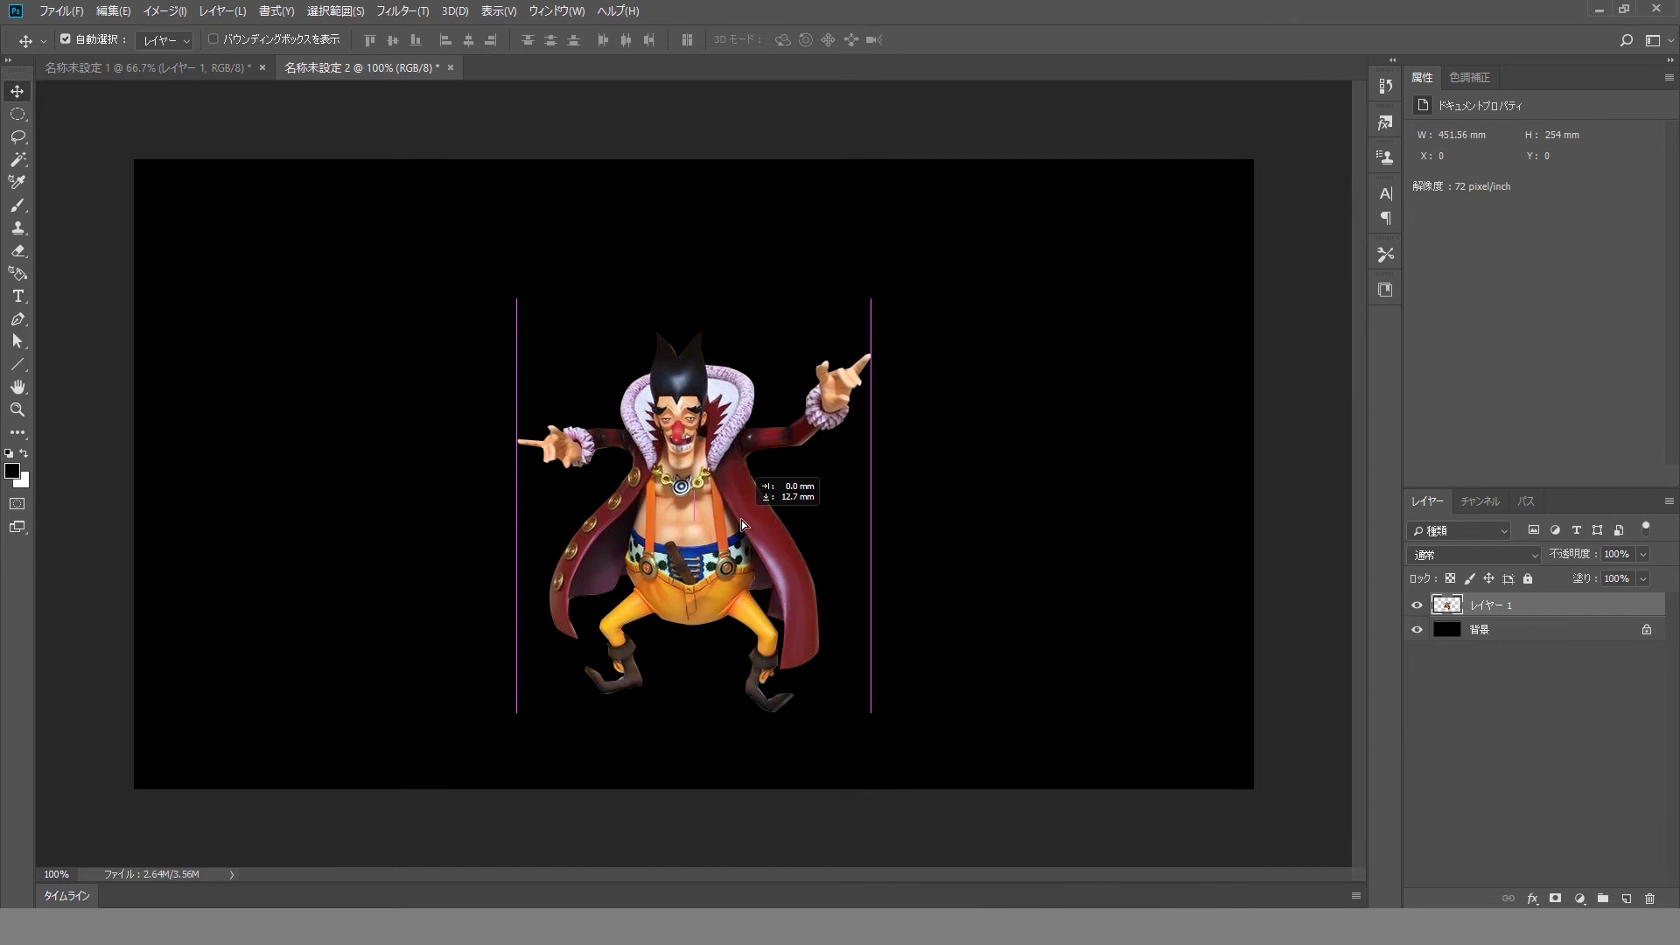
# Create a new layer and draw a circular selection about 36 mm wide over the character's raised hand
pyautogui.click(1626, 897)
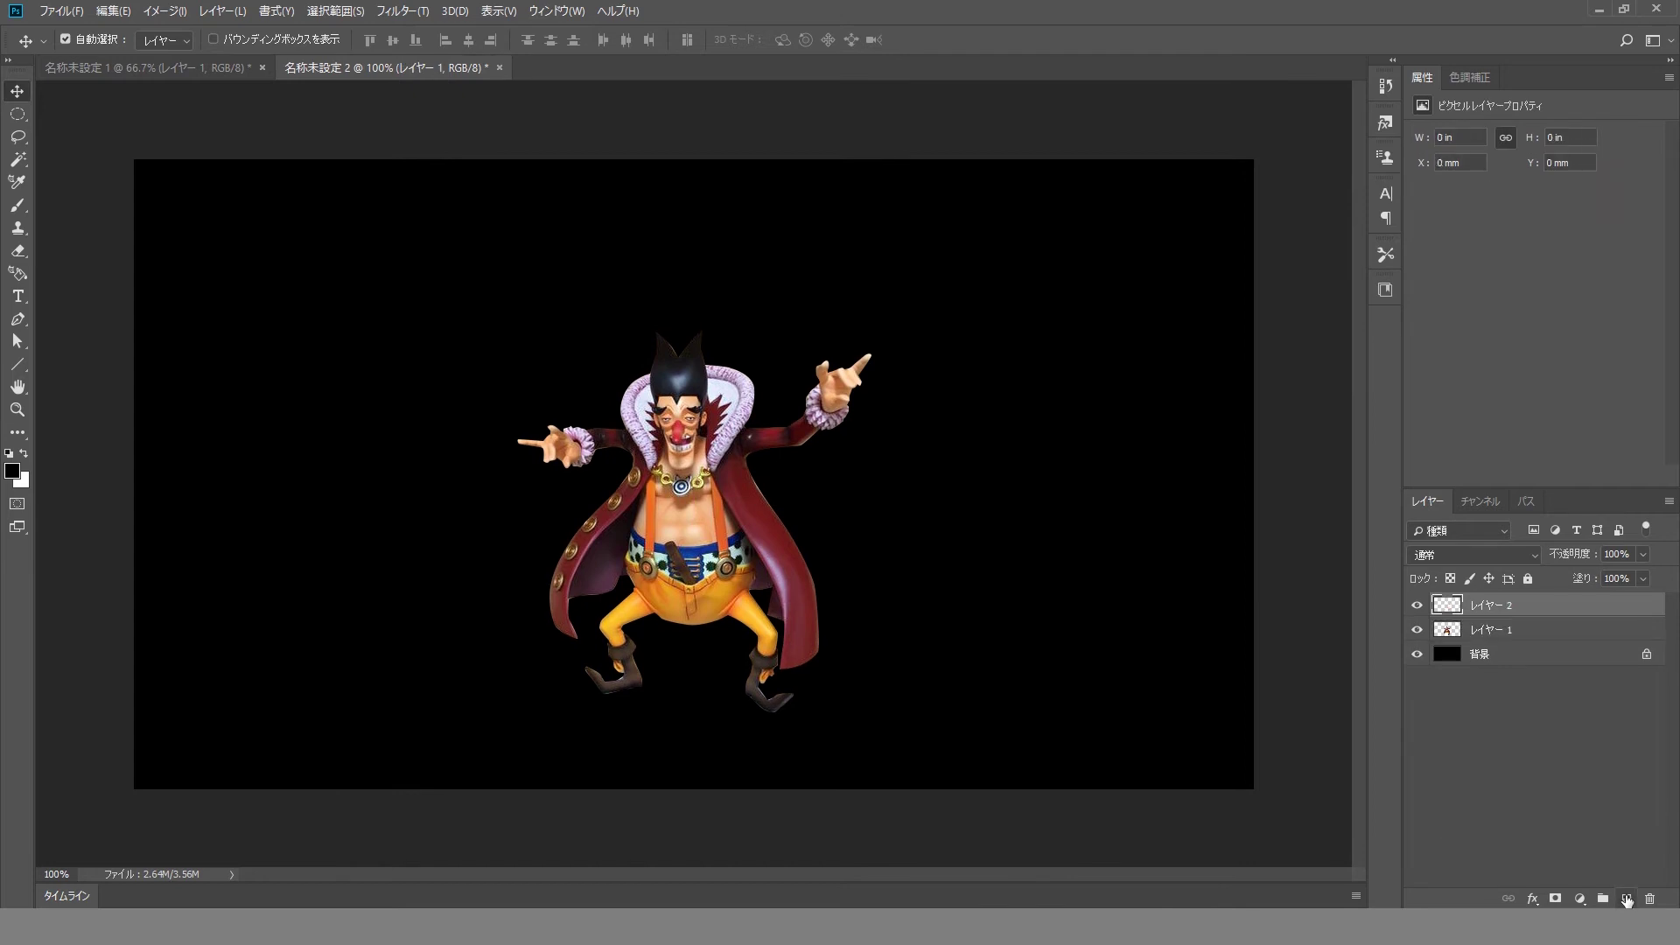
pyautogui.click(18, 114)
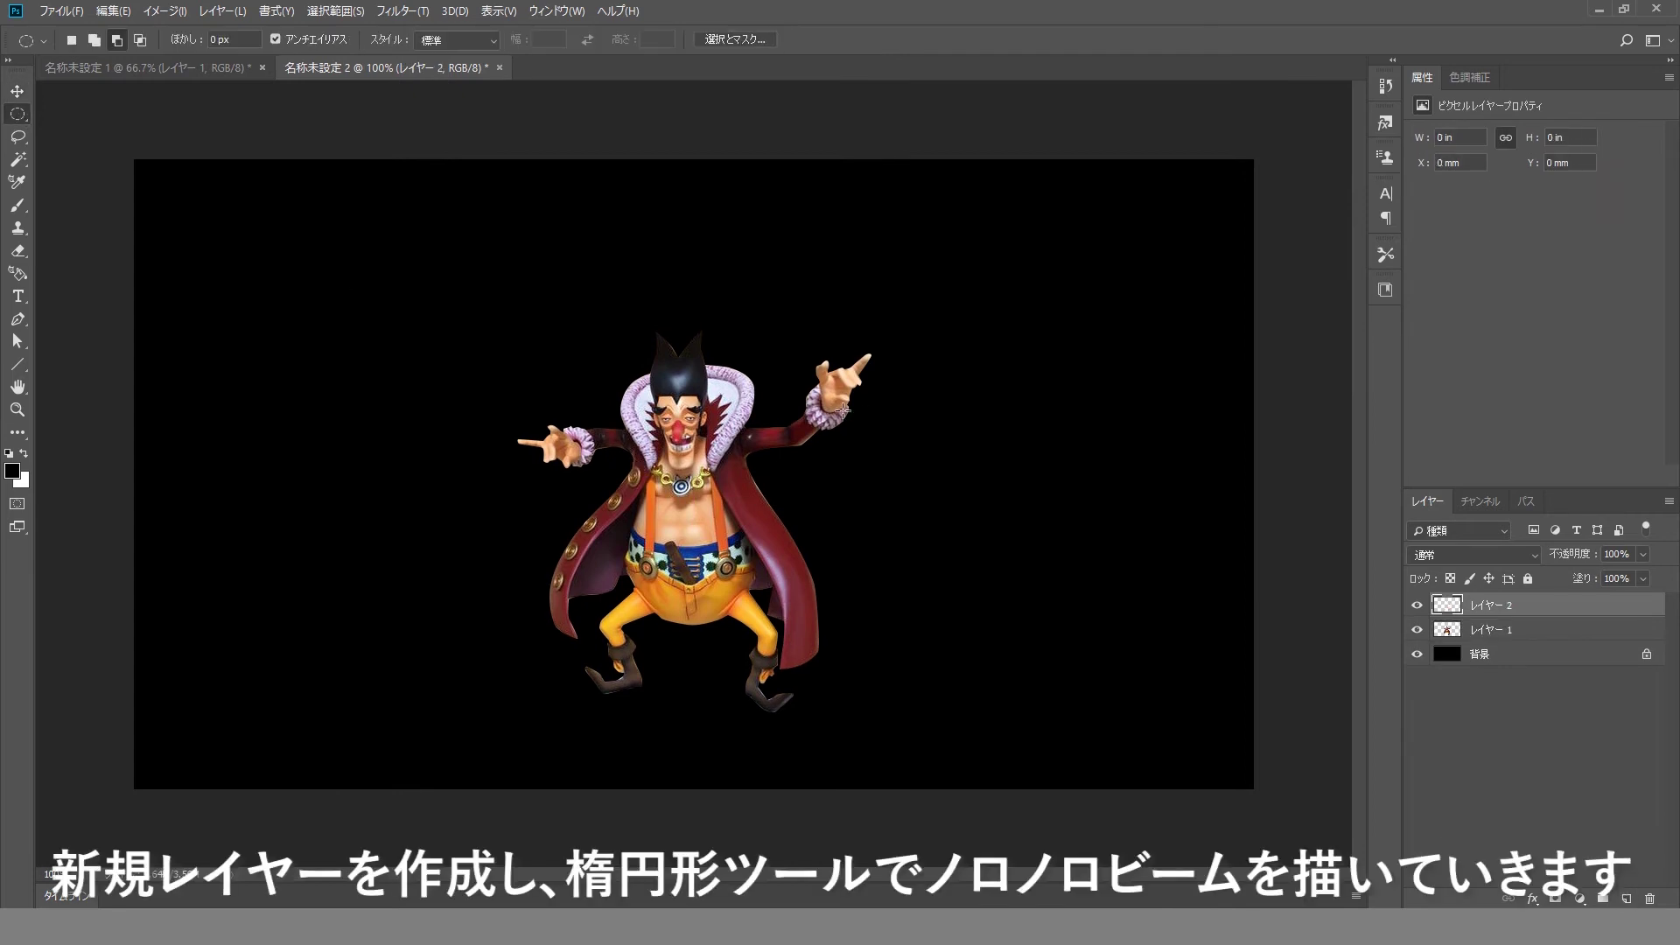
pyautogui.moveTo(834, 349); pyautogui.dragTo(900, 443)
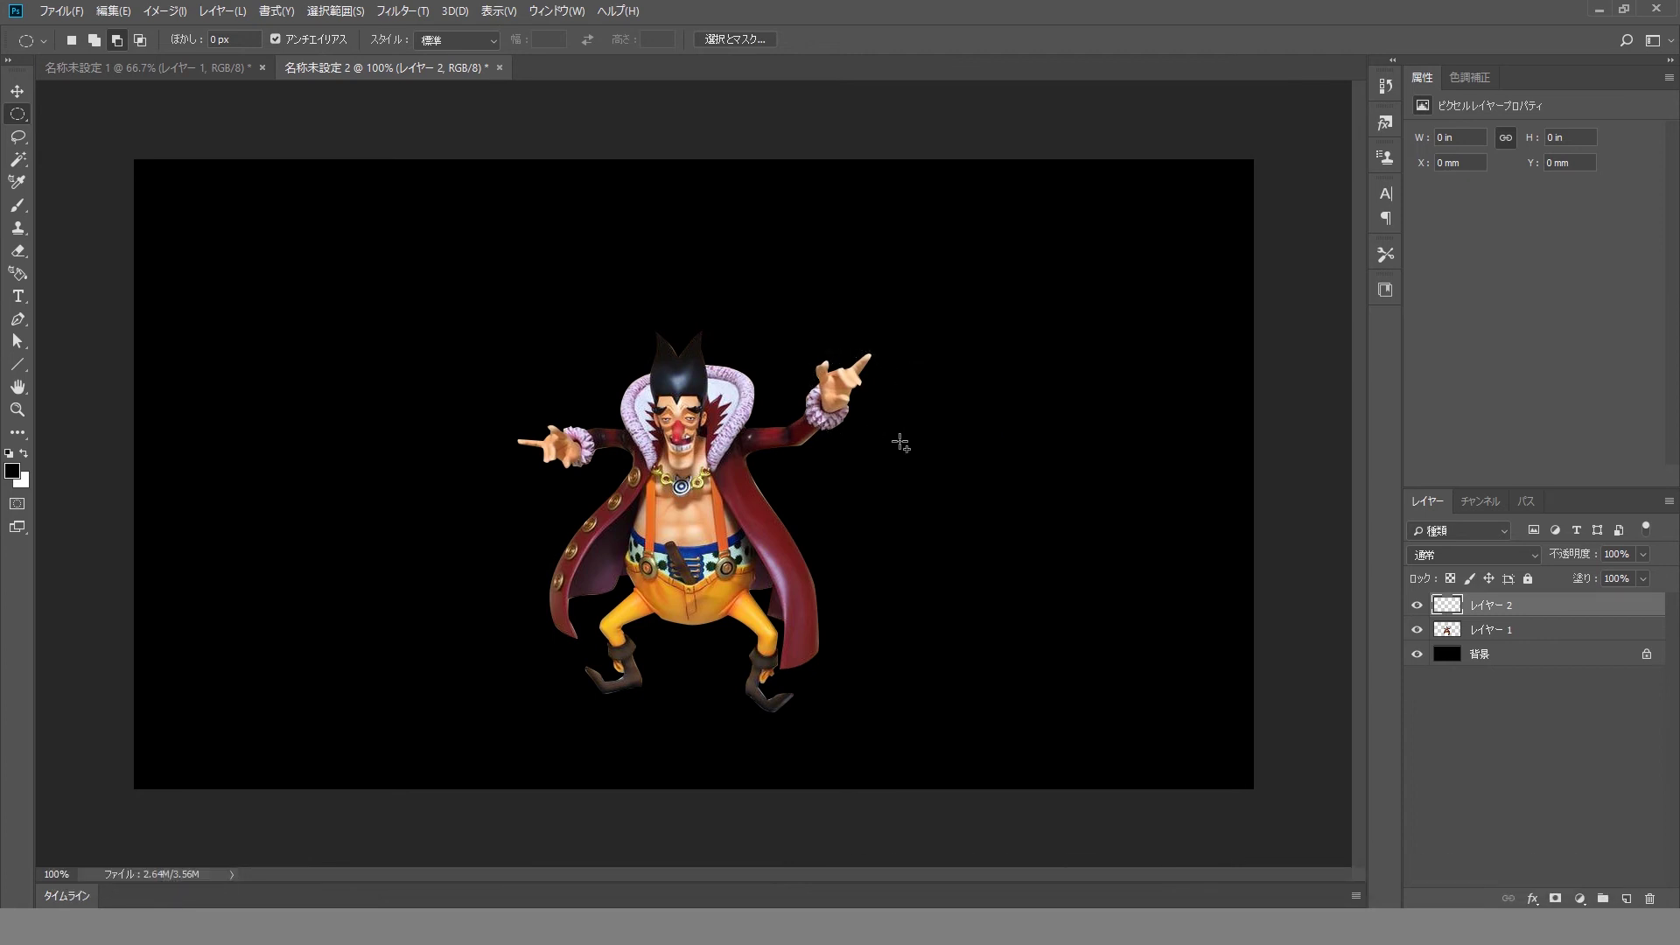
# Fill the circular selection with a bright magenta foreground colour and deselect it
pyautogui.click(12, 471)
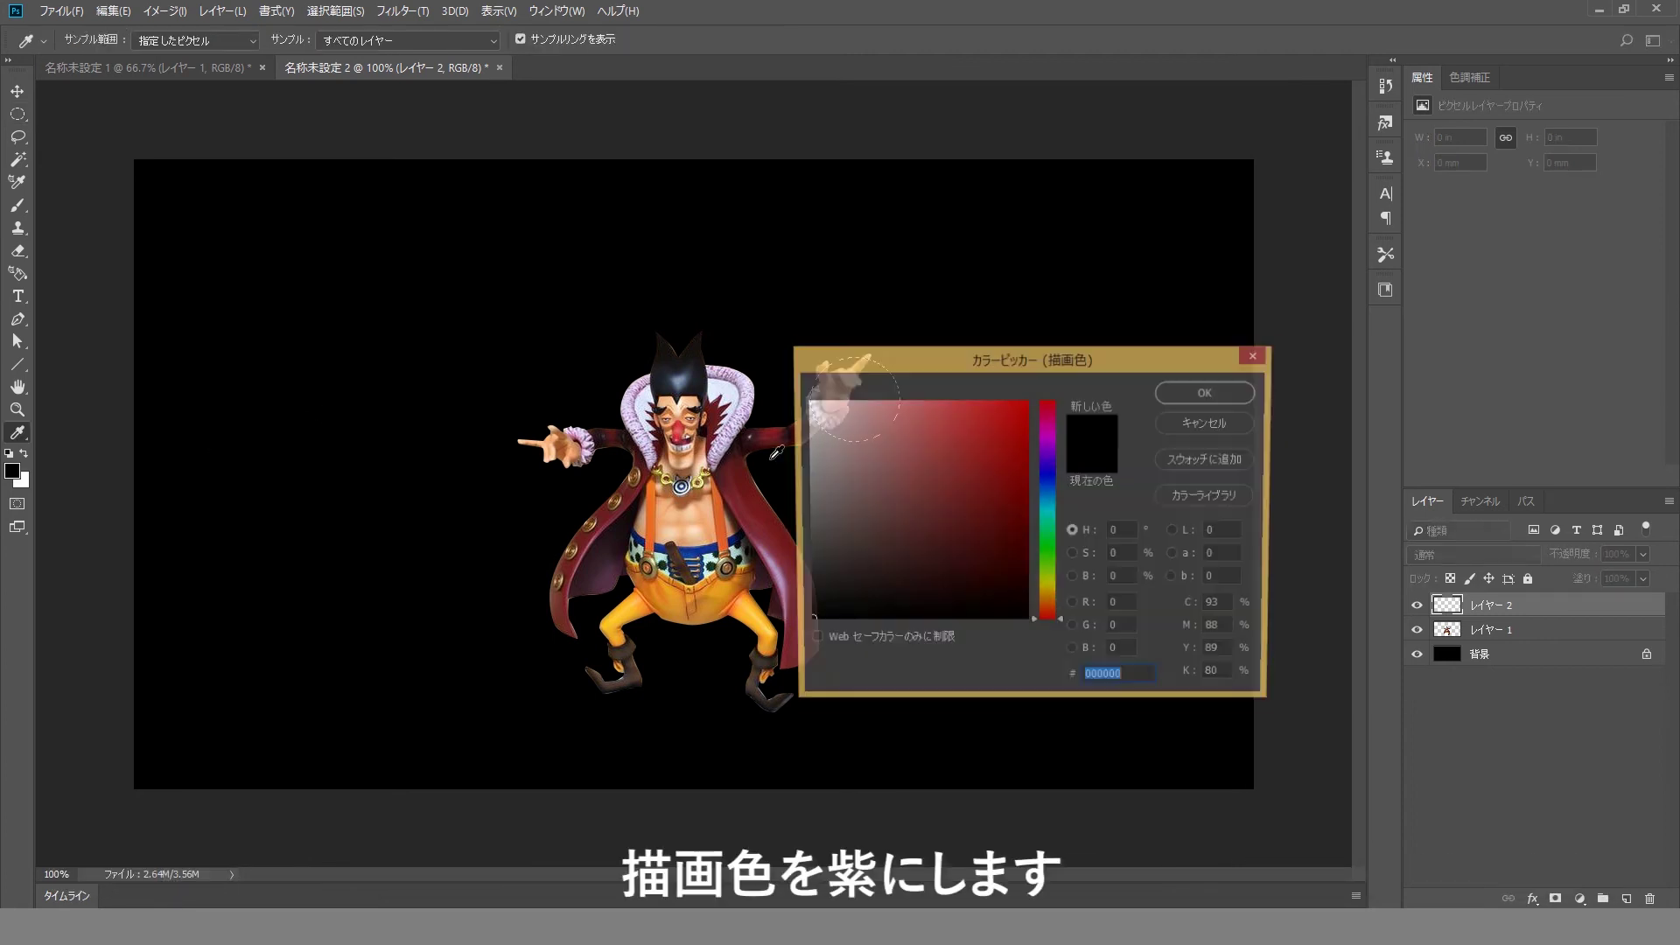
pyautogui.click(1025, 433)
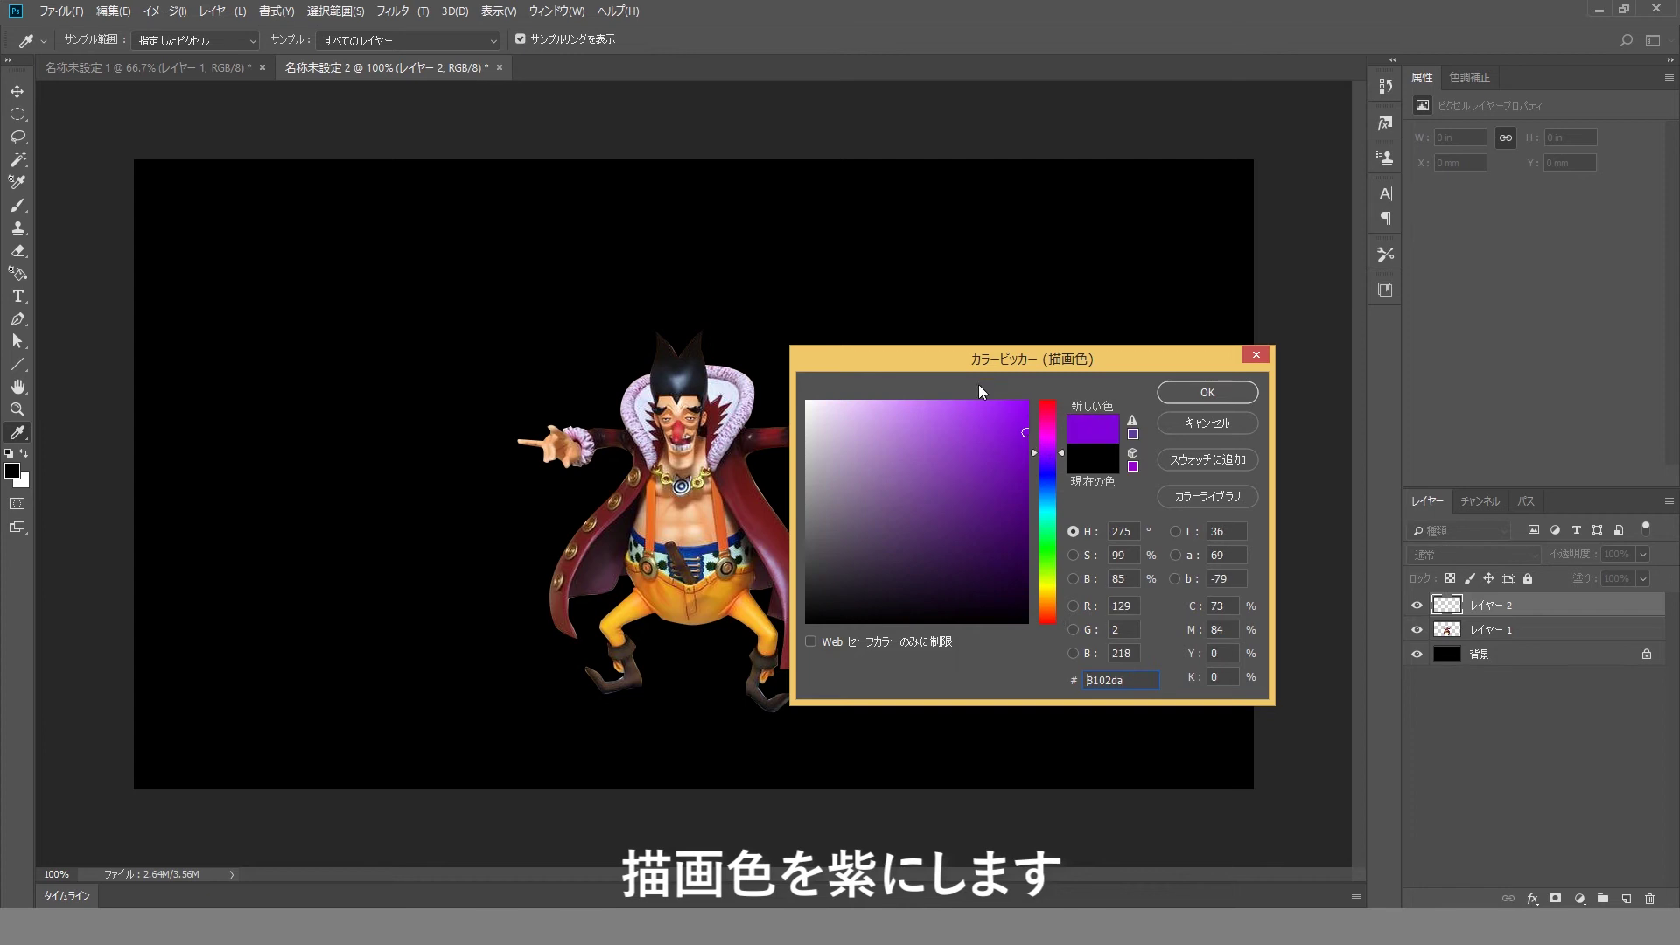
pyautogui.moveTo(985, 359); pyautogui.dragTo(1139, 338)
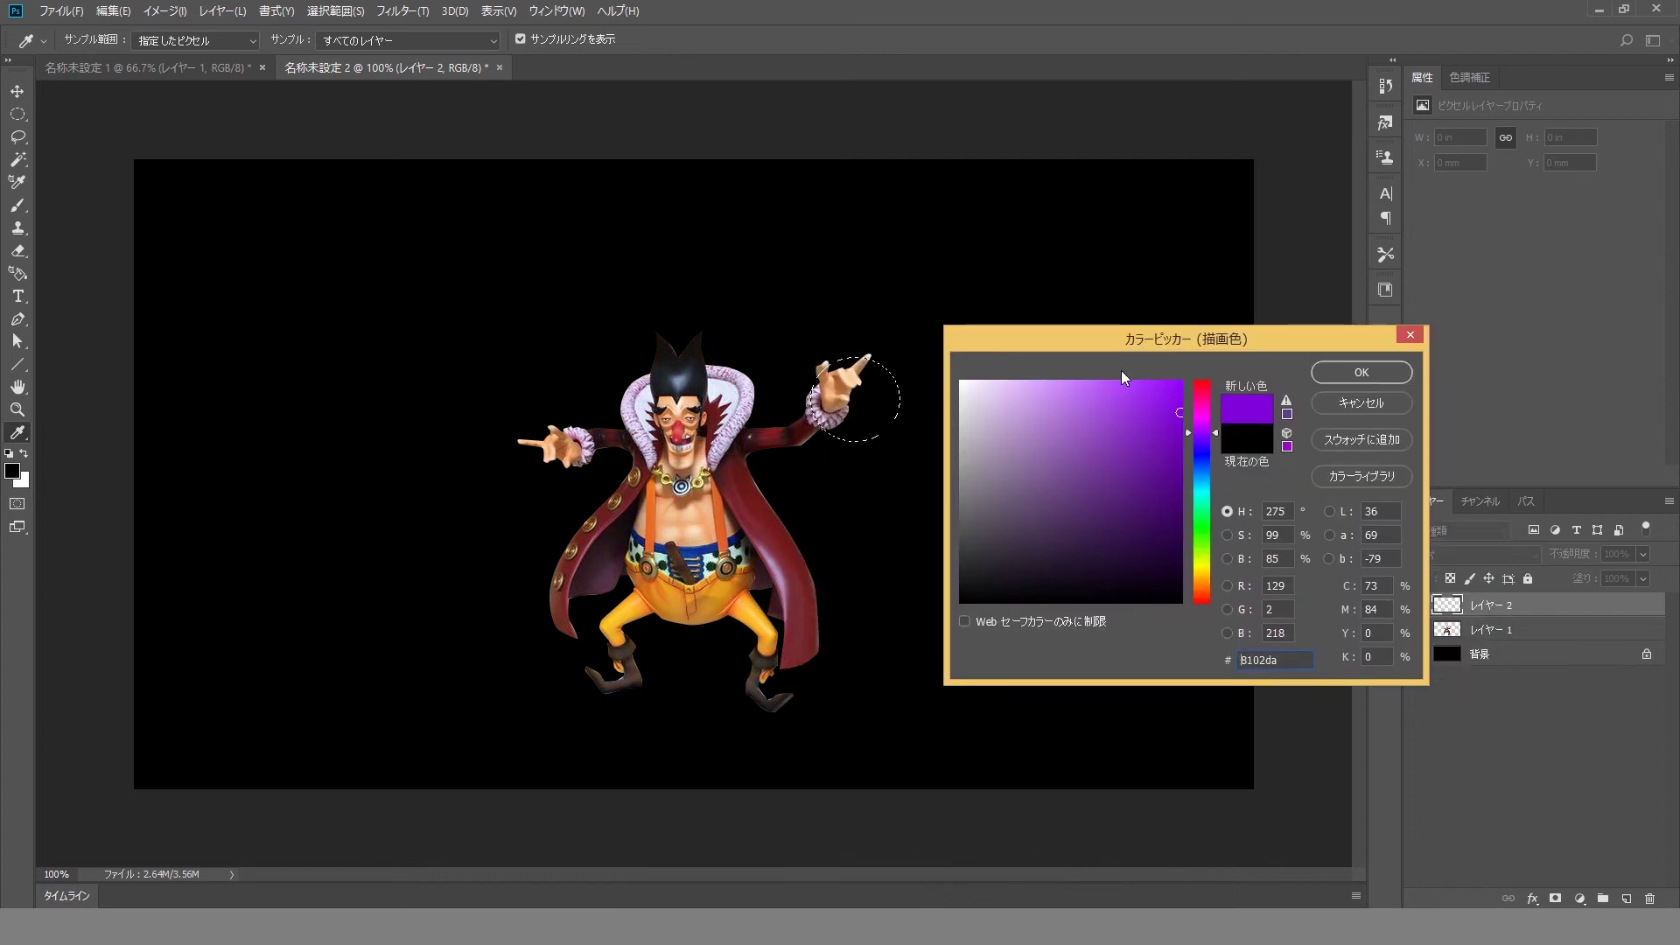
pyautogui.moveTo(1216, 438); pyautogui.dragTo(1216, 424)
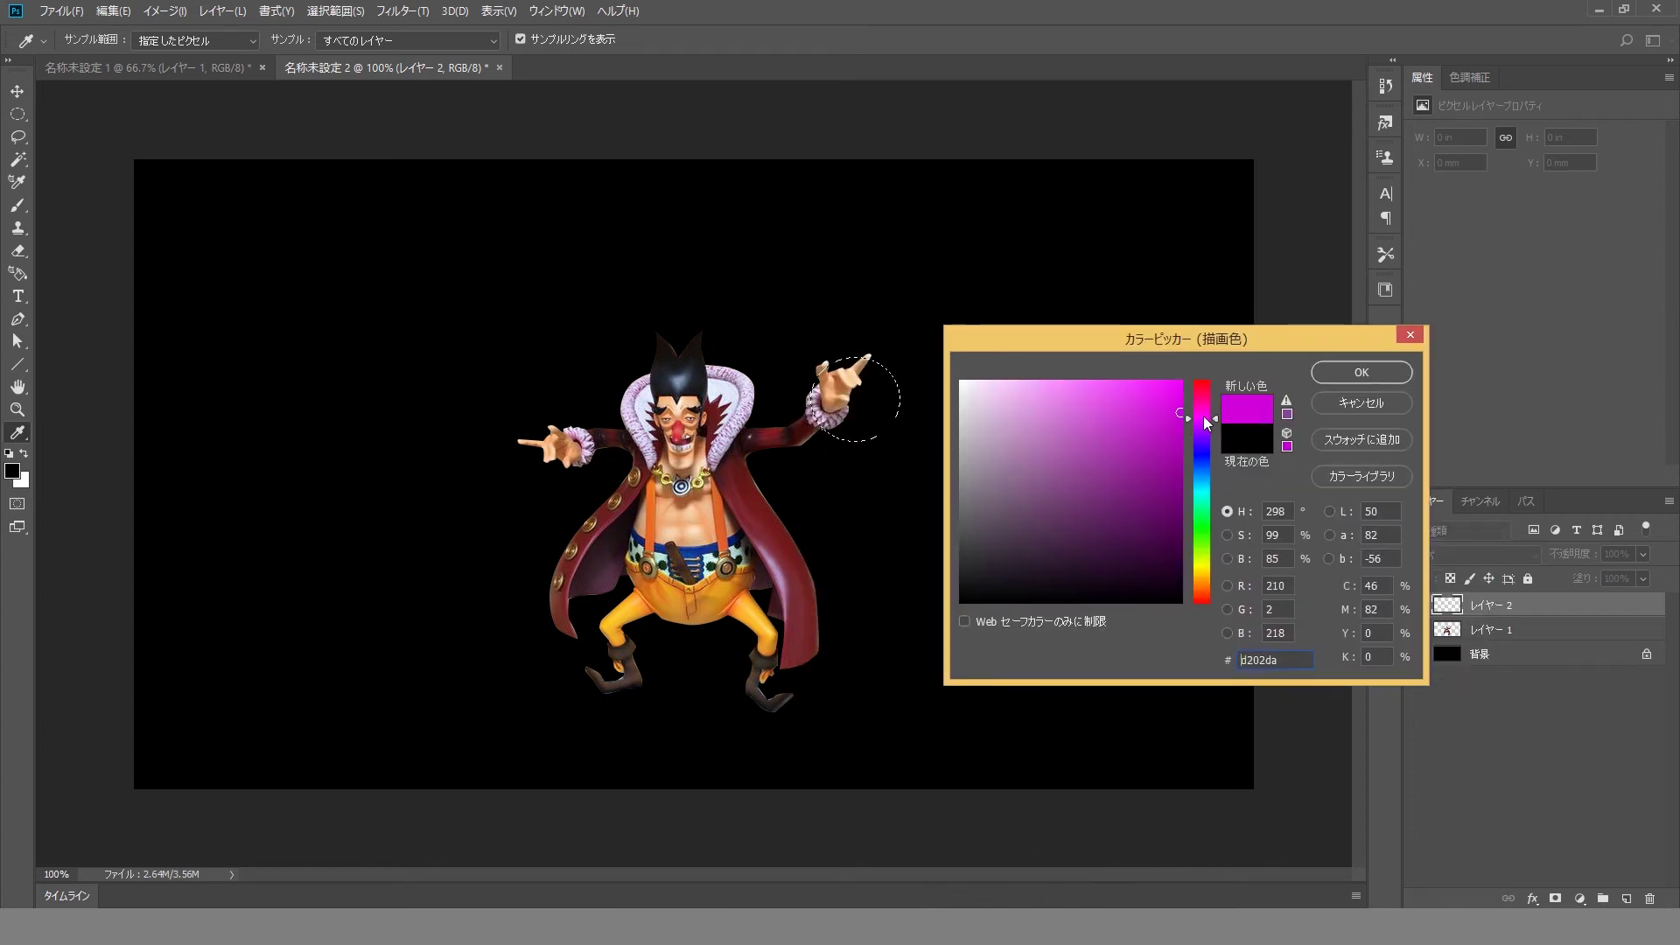
pyautogui.click(1180, 389)
pyautogui.click(1345, 373)
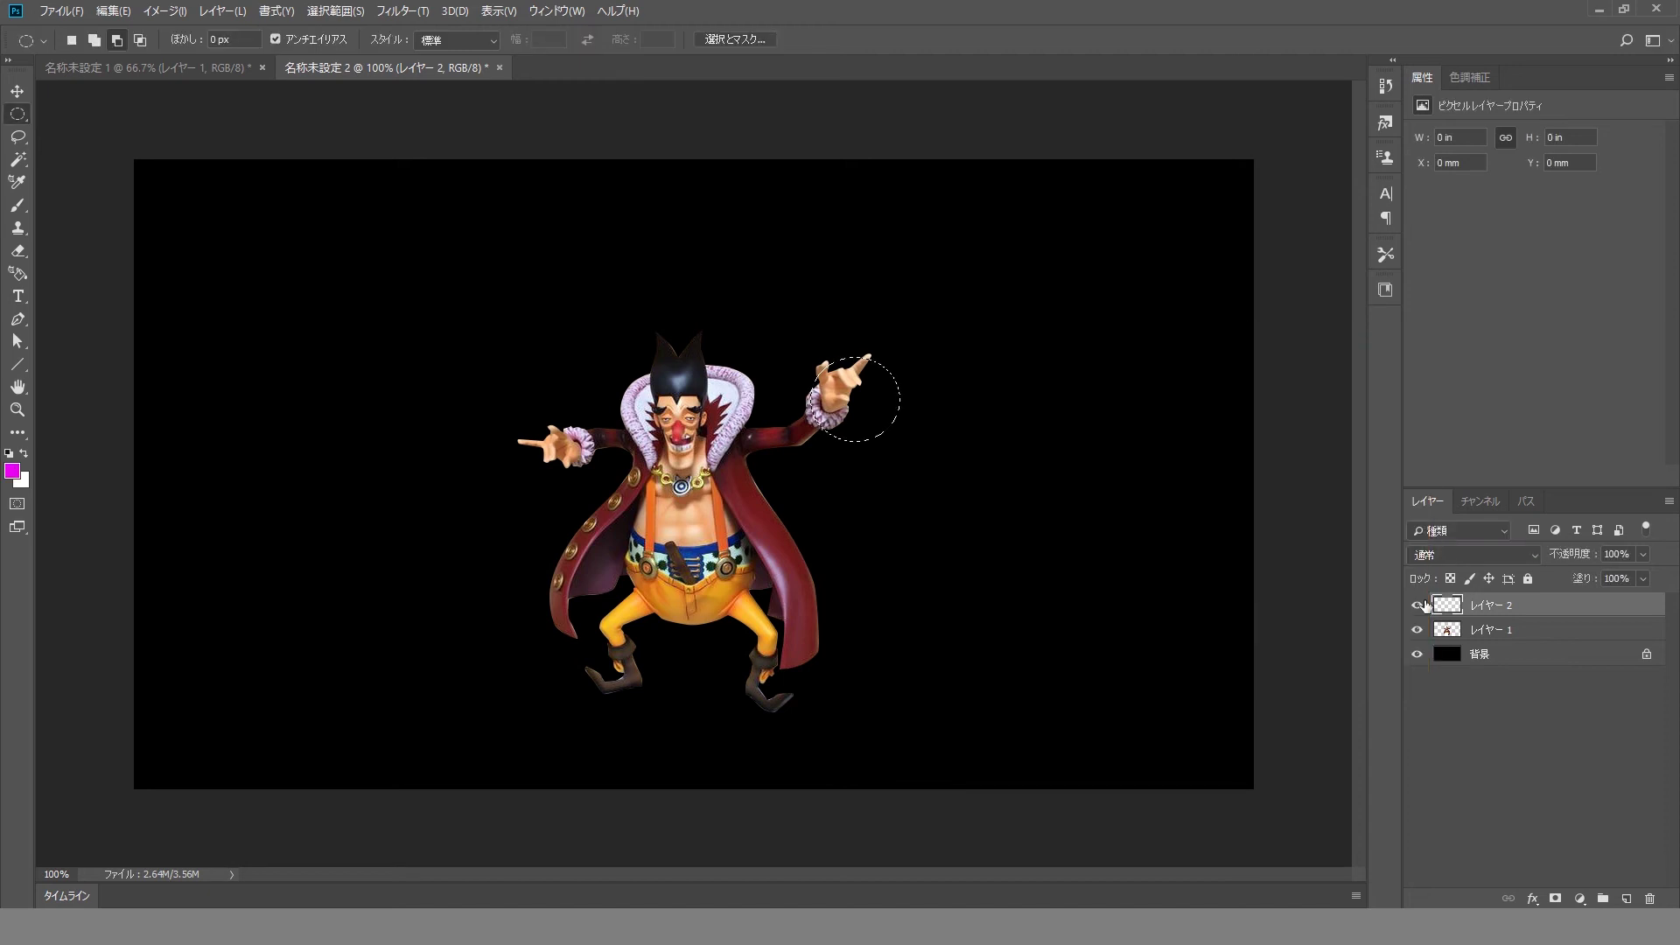
pyautogui.hotkey('alt', 'BackSpace')
pyautogui.hotkey('ctrl', 'd')
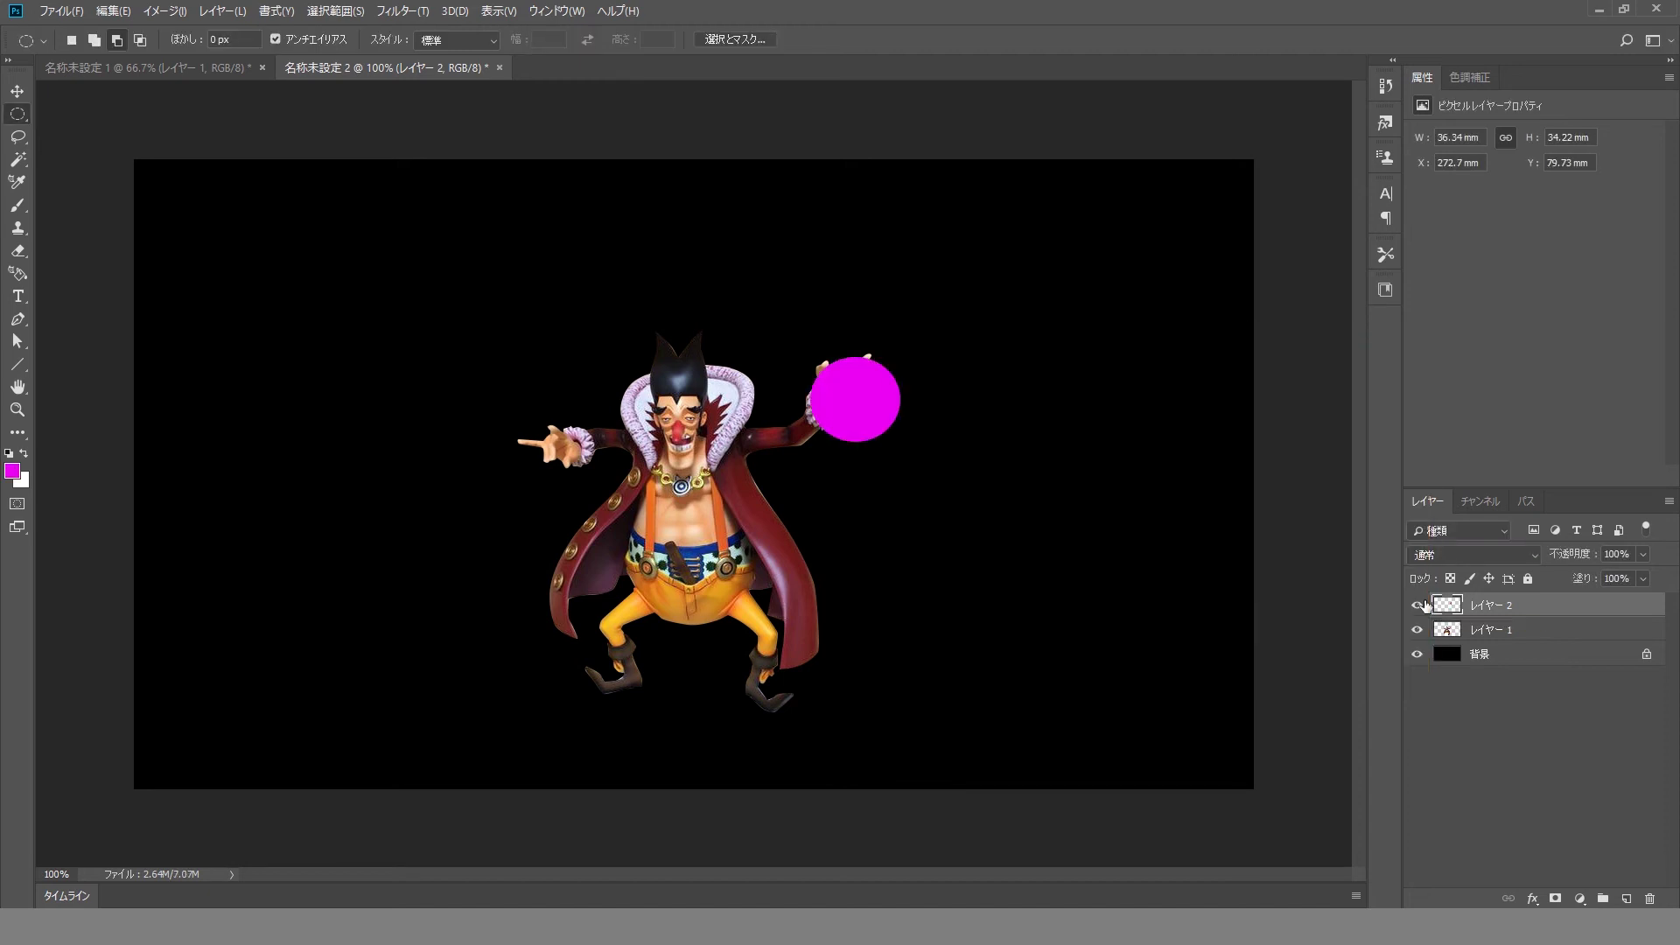
# Add a 2 px stroke layer effect to the magenta circle
pyautogui.doubleClick(1639, 610)
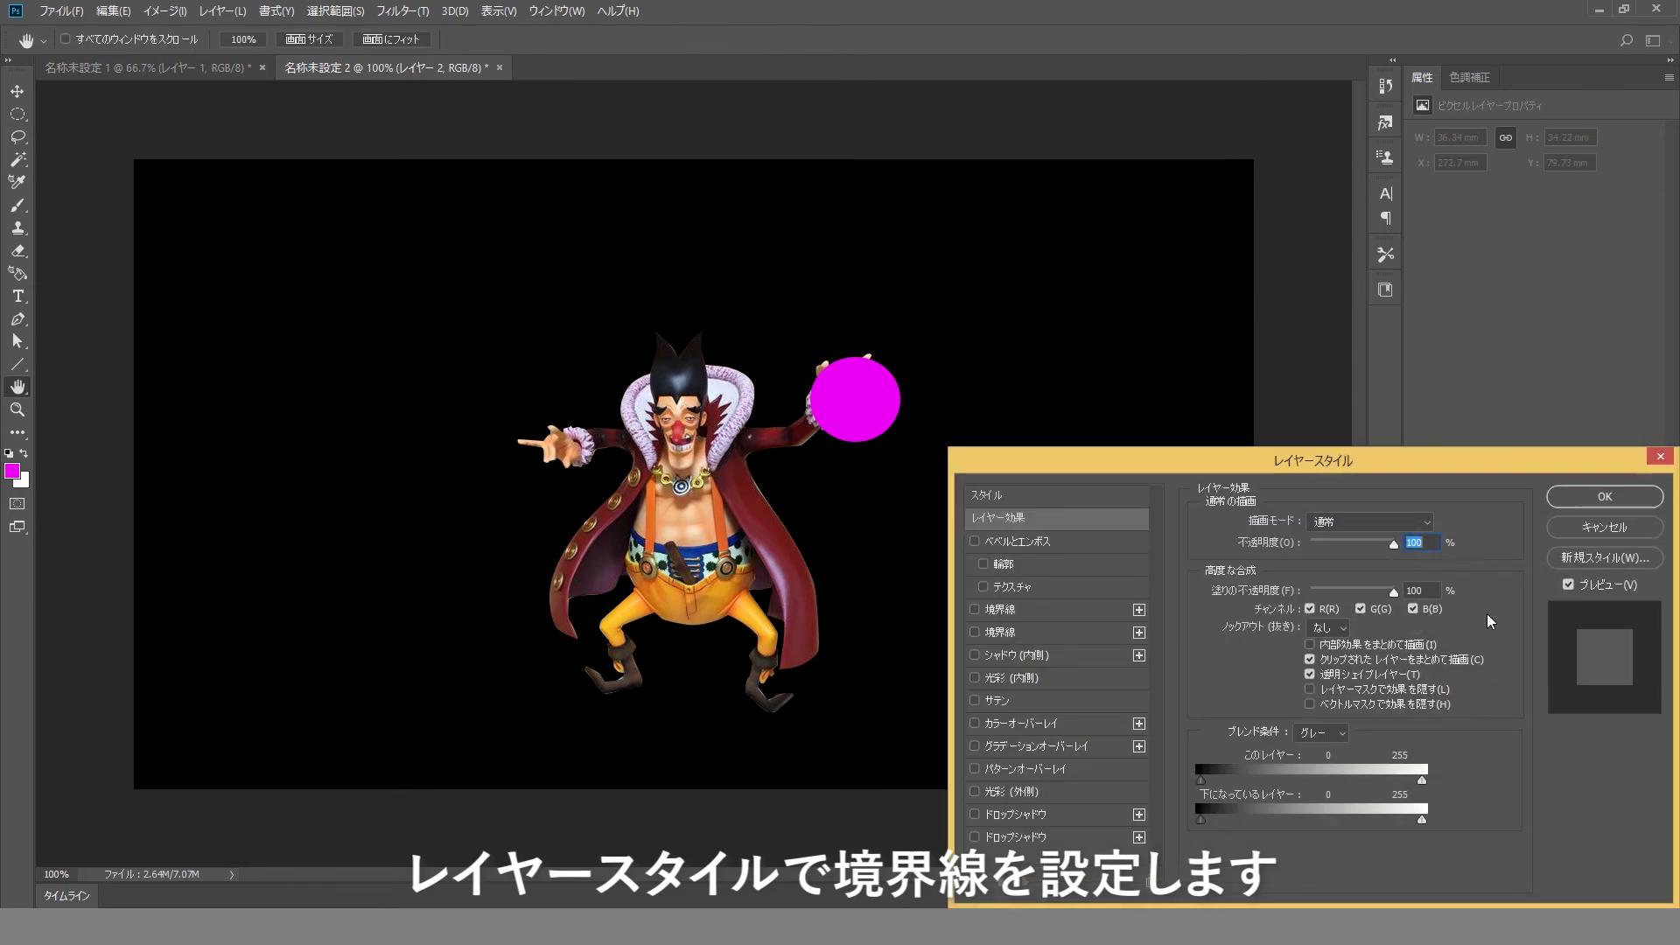
pyautogui.click(975, 608)
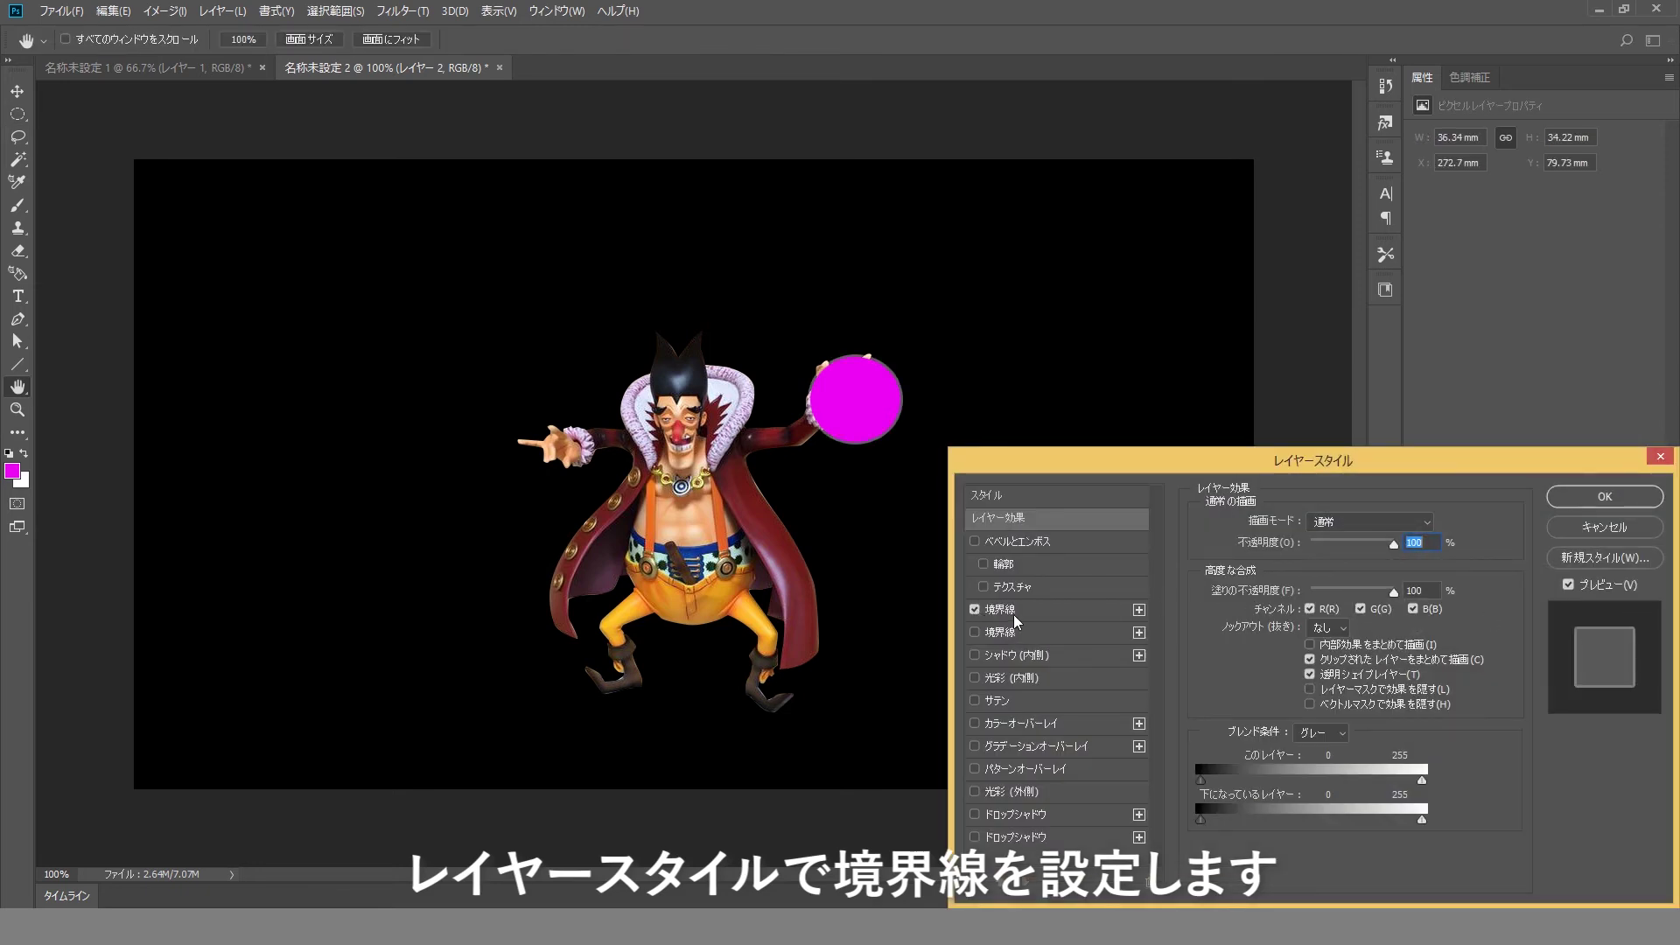
pyautogui.click(1052, 611)
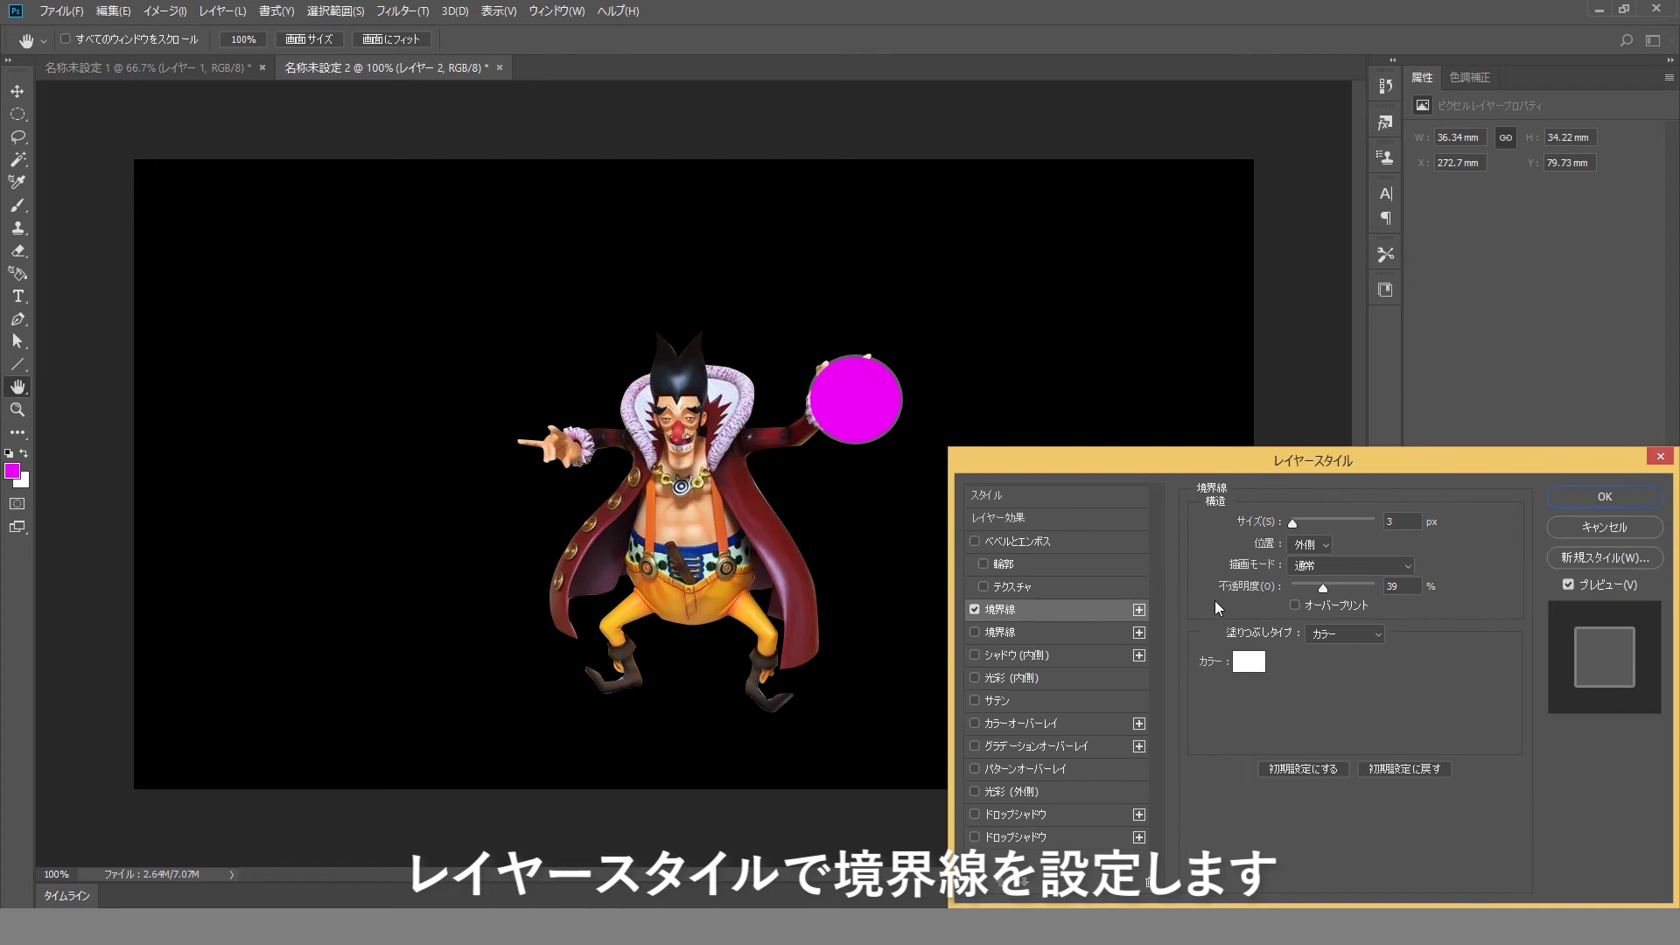
pyautogui.click(1400, 522)
pyautogui.write('2')
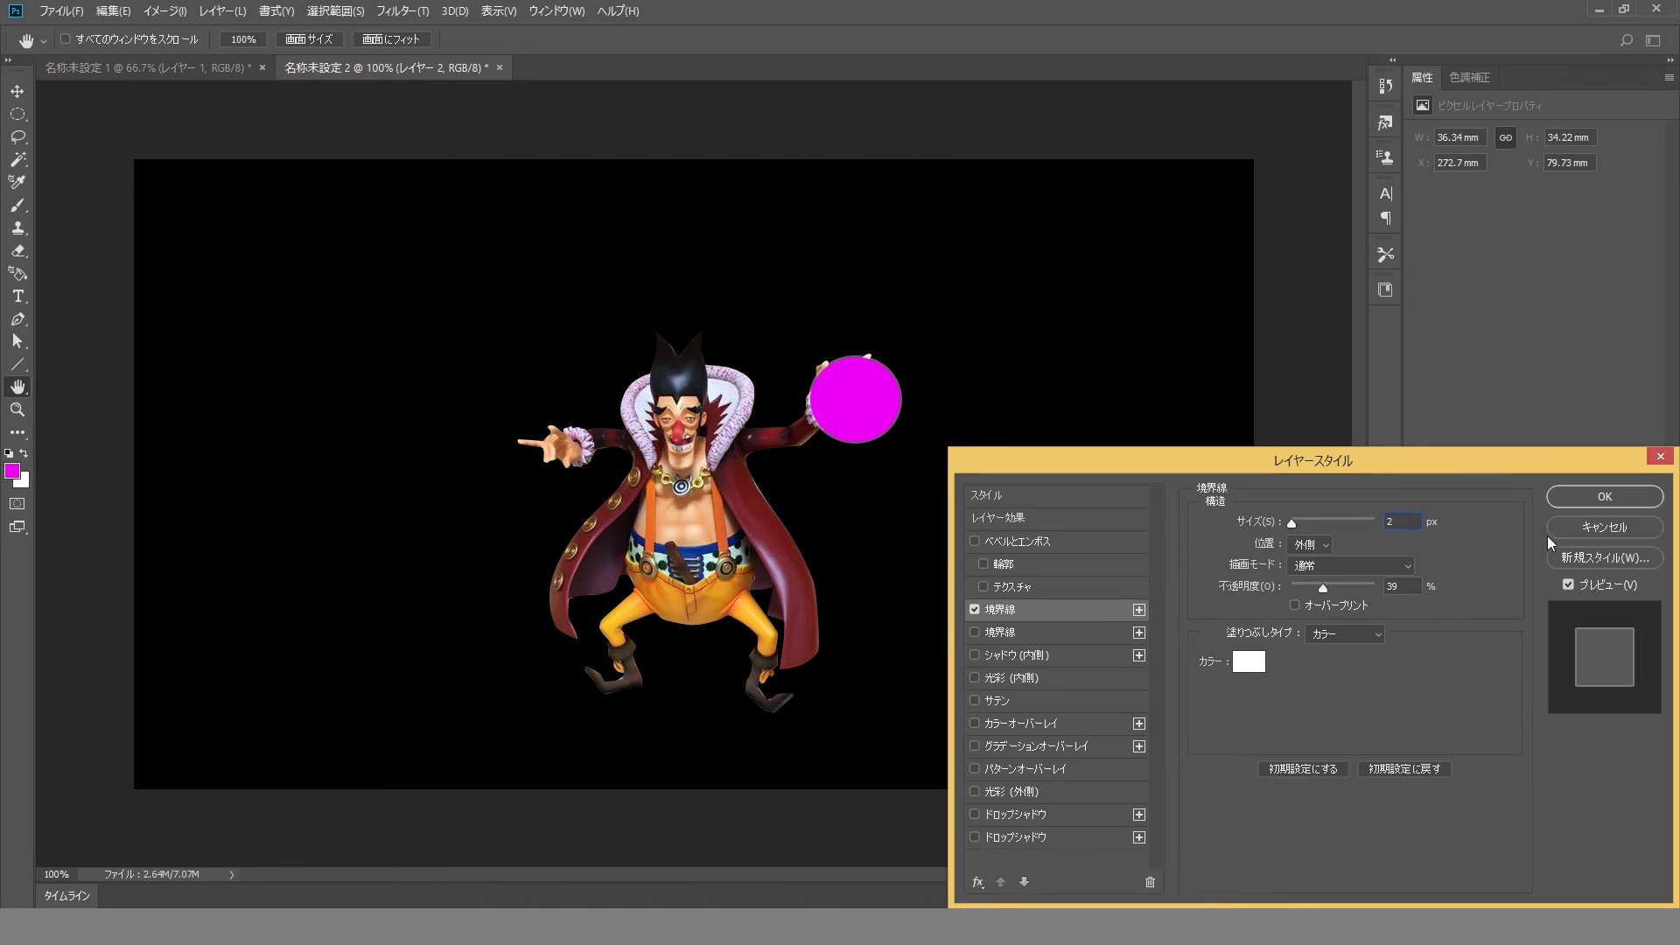
pyautogui.click(1594, 495)
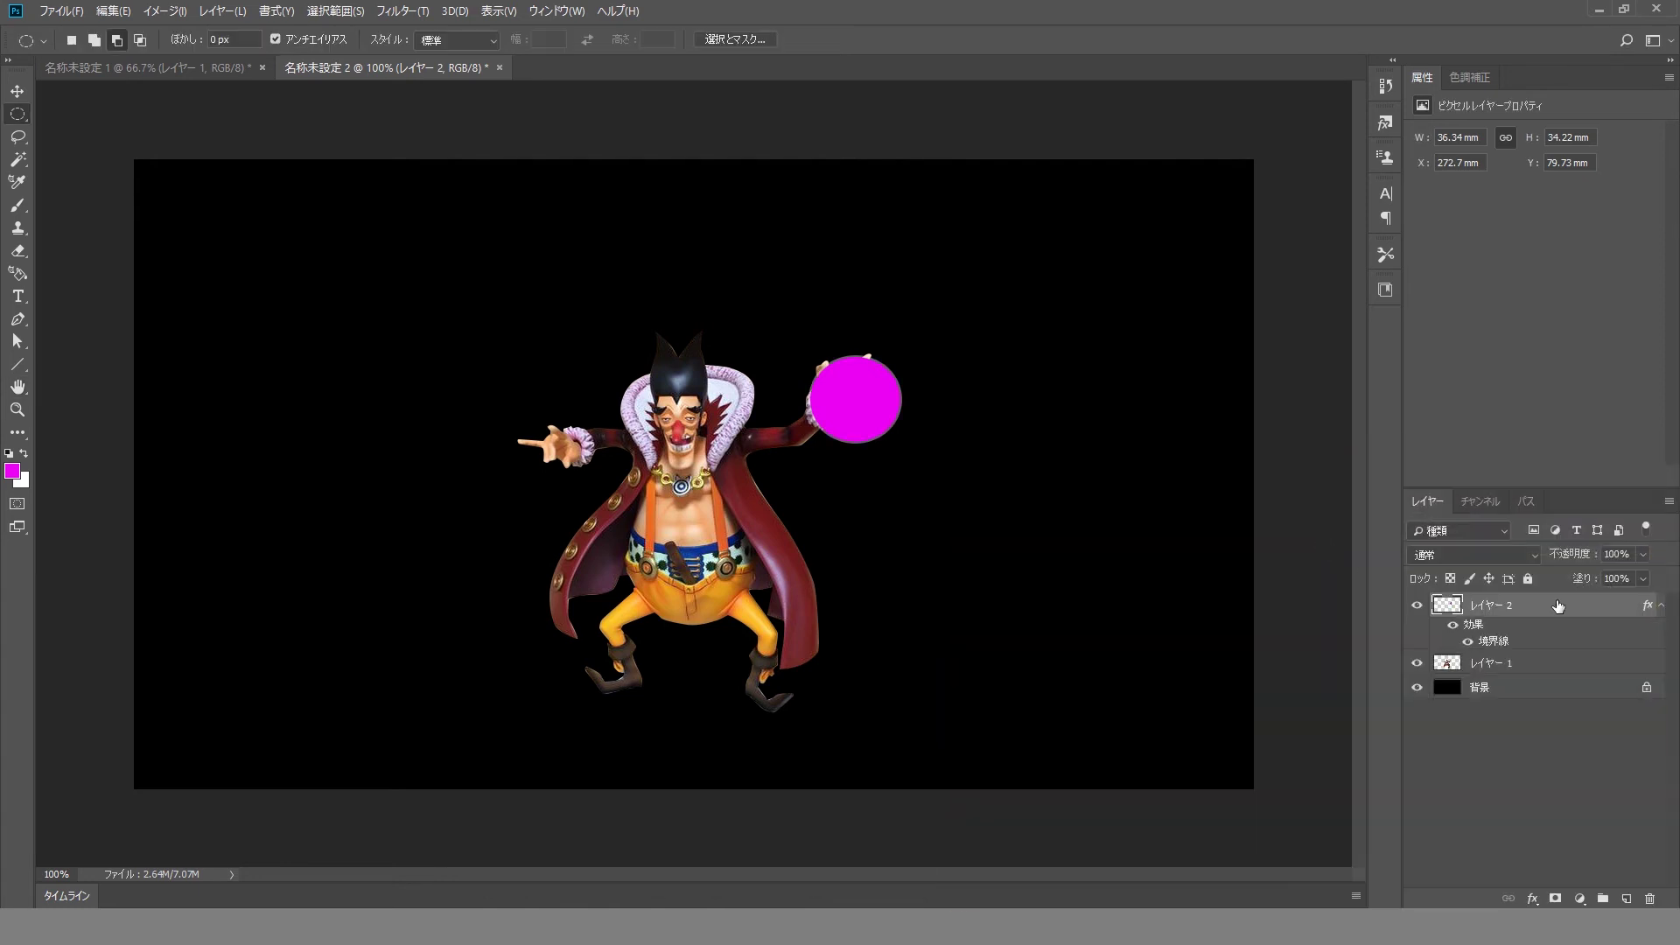
# Set the circle layer's opacity to 51% and add a gradient overlay with 56% opacity
pyautogui.moveTo(1573, 557)
pyautogui.mouseDown()
pyautogui.moveTo(1549, 558)
pyautogui.moveTo(1567, 559)
pyautogui.mouseUp()
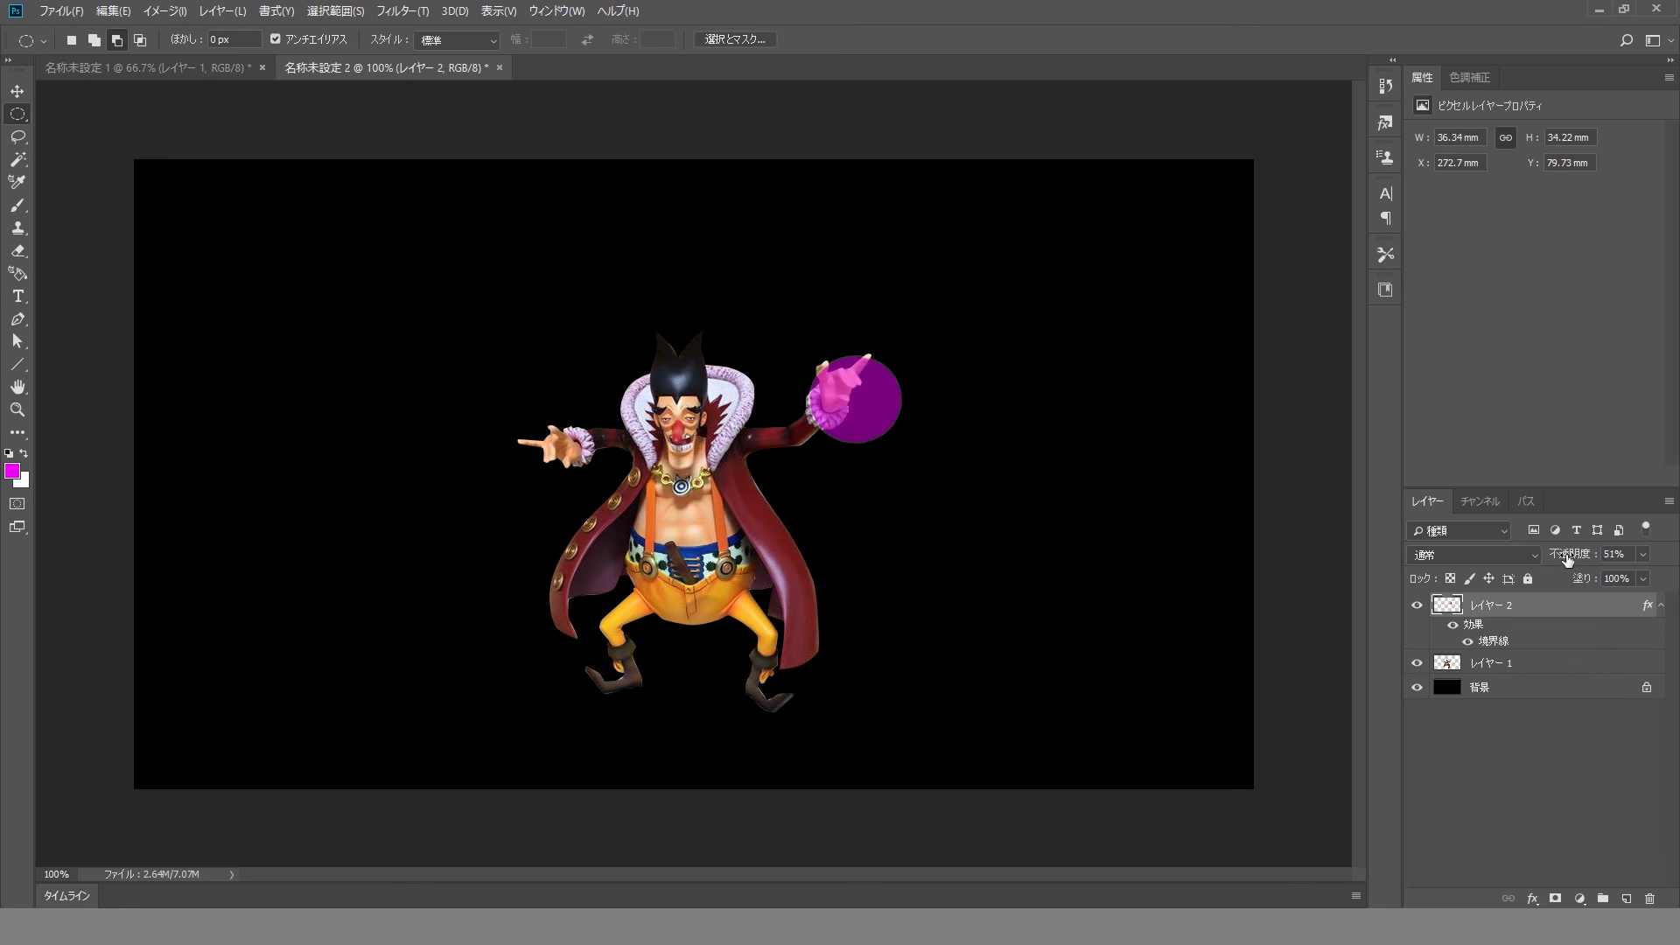
pyautogui.doubleClick(1491, 607)
pyautogui.click(1579, 611)
pyautogui.doubleClick(1579, 611)
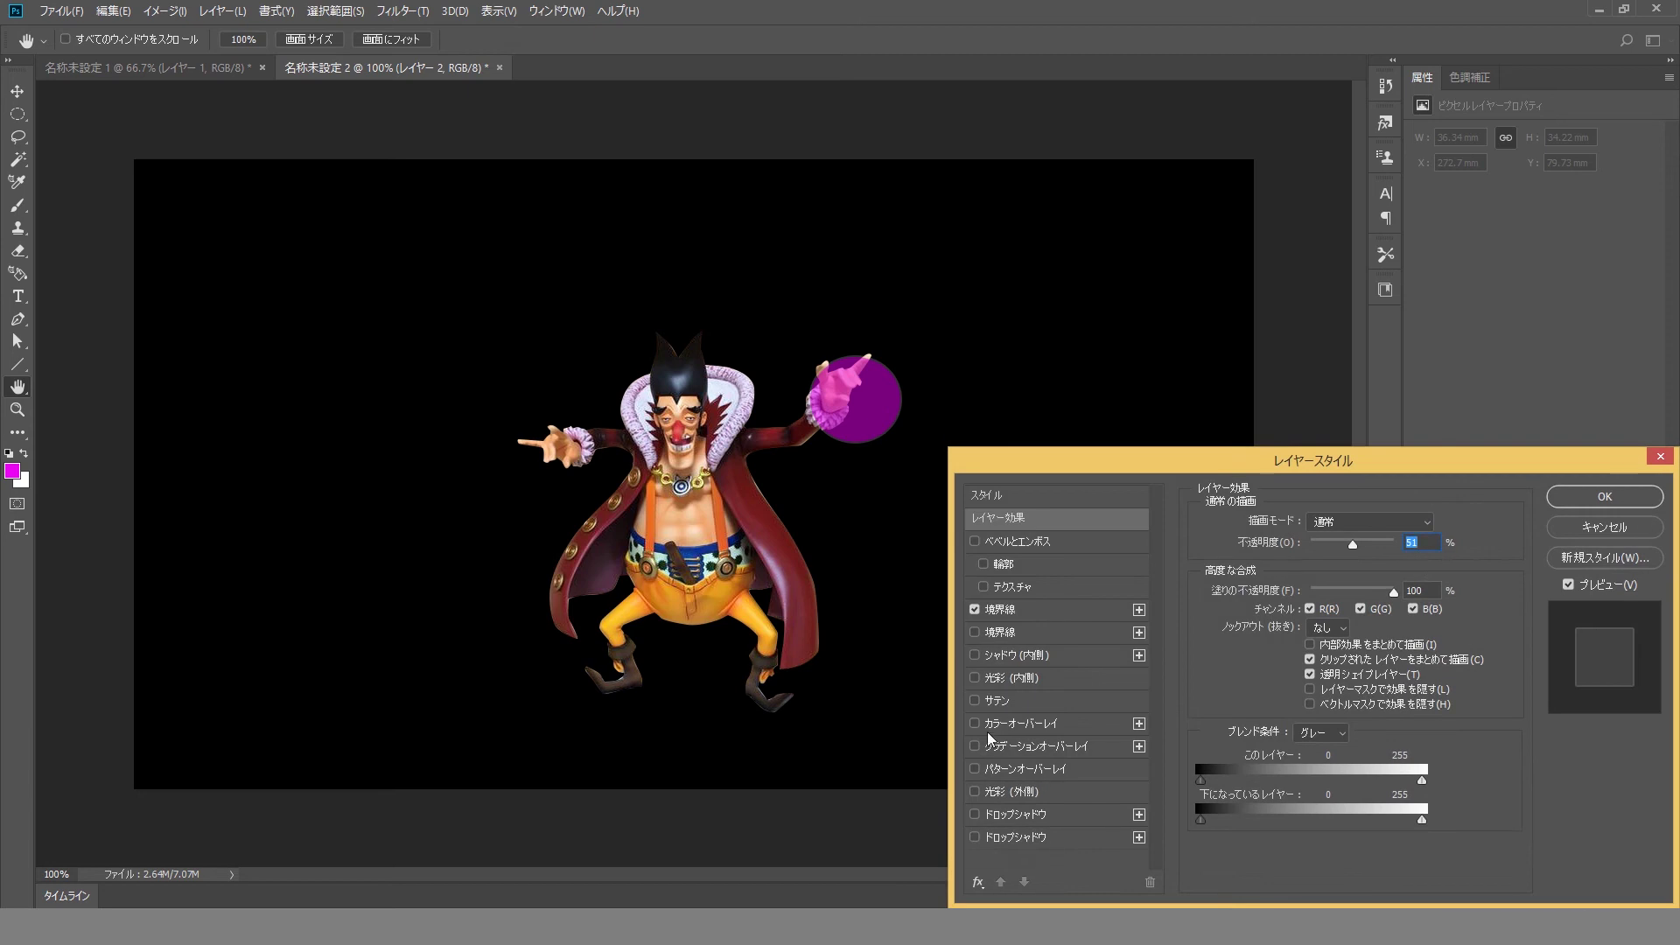
pyautogui.click(975, 747)
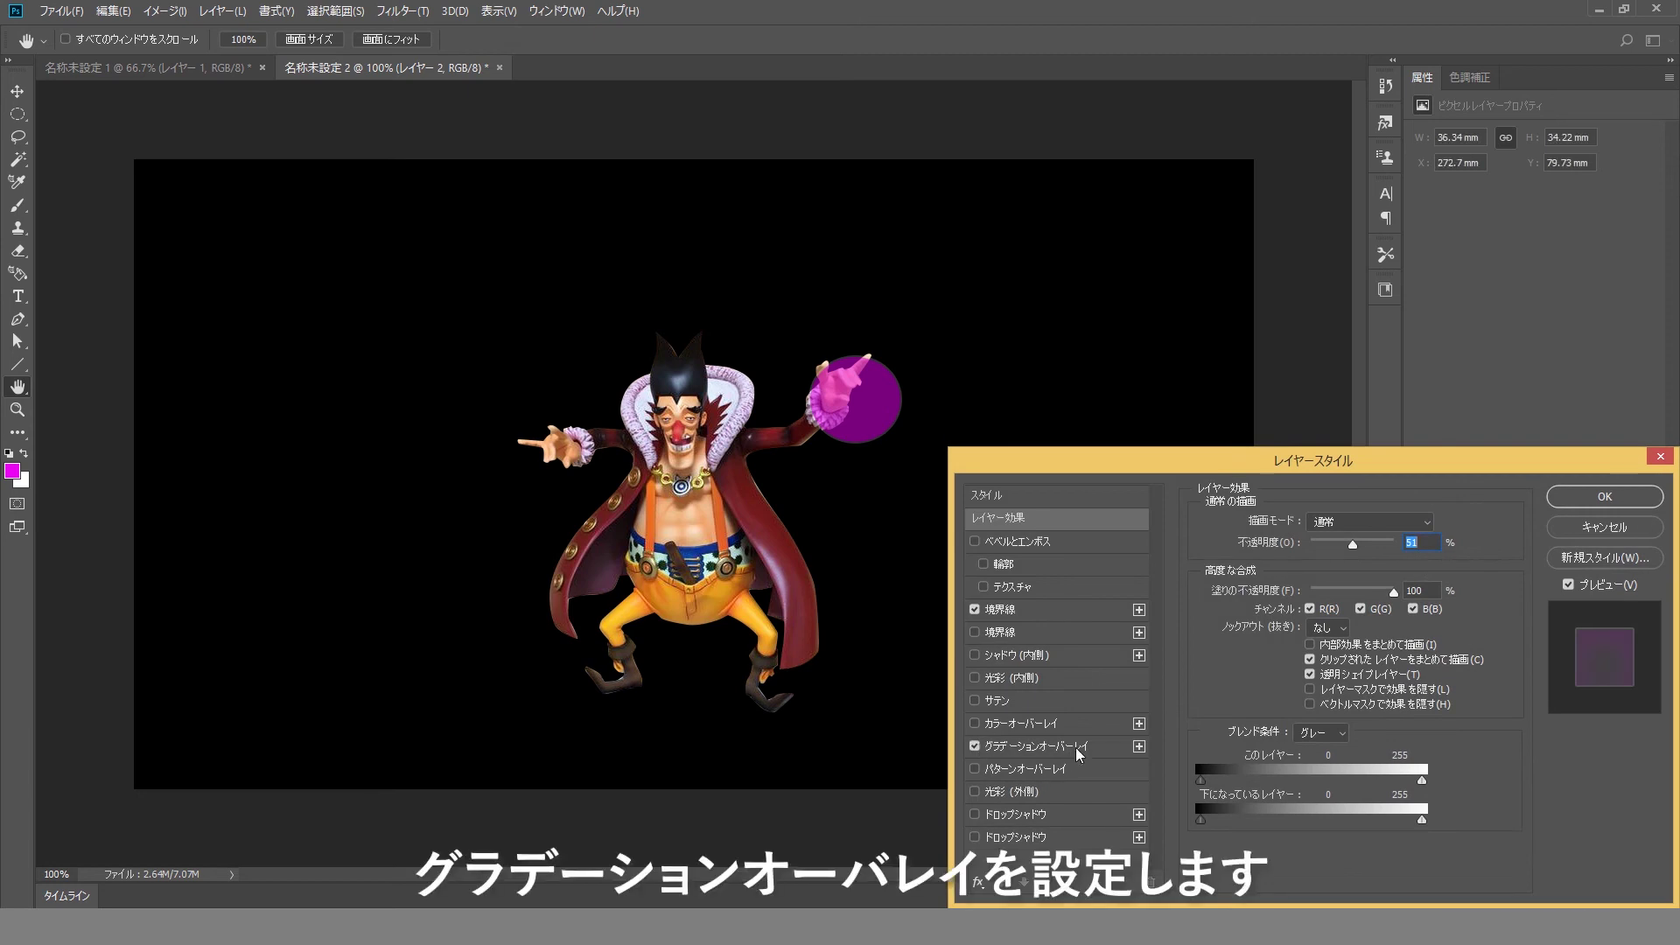
pyautogui.click(1079, 752)
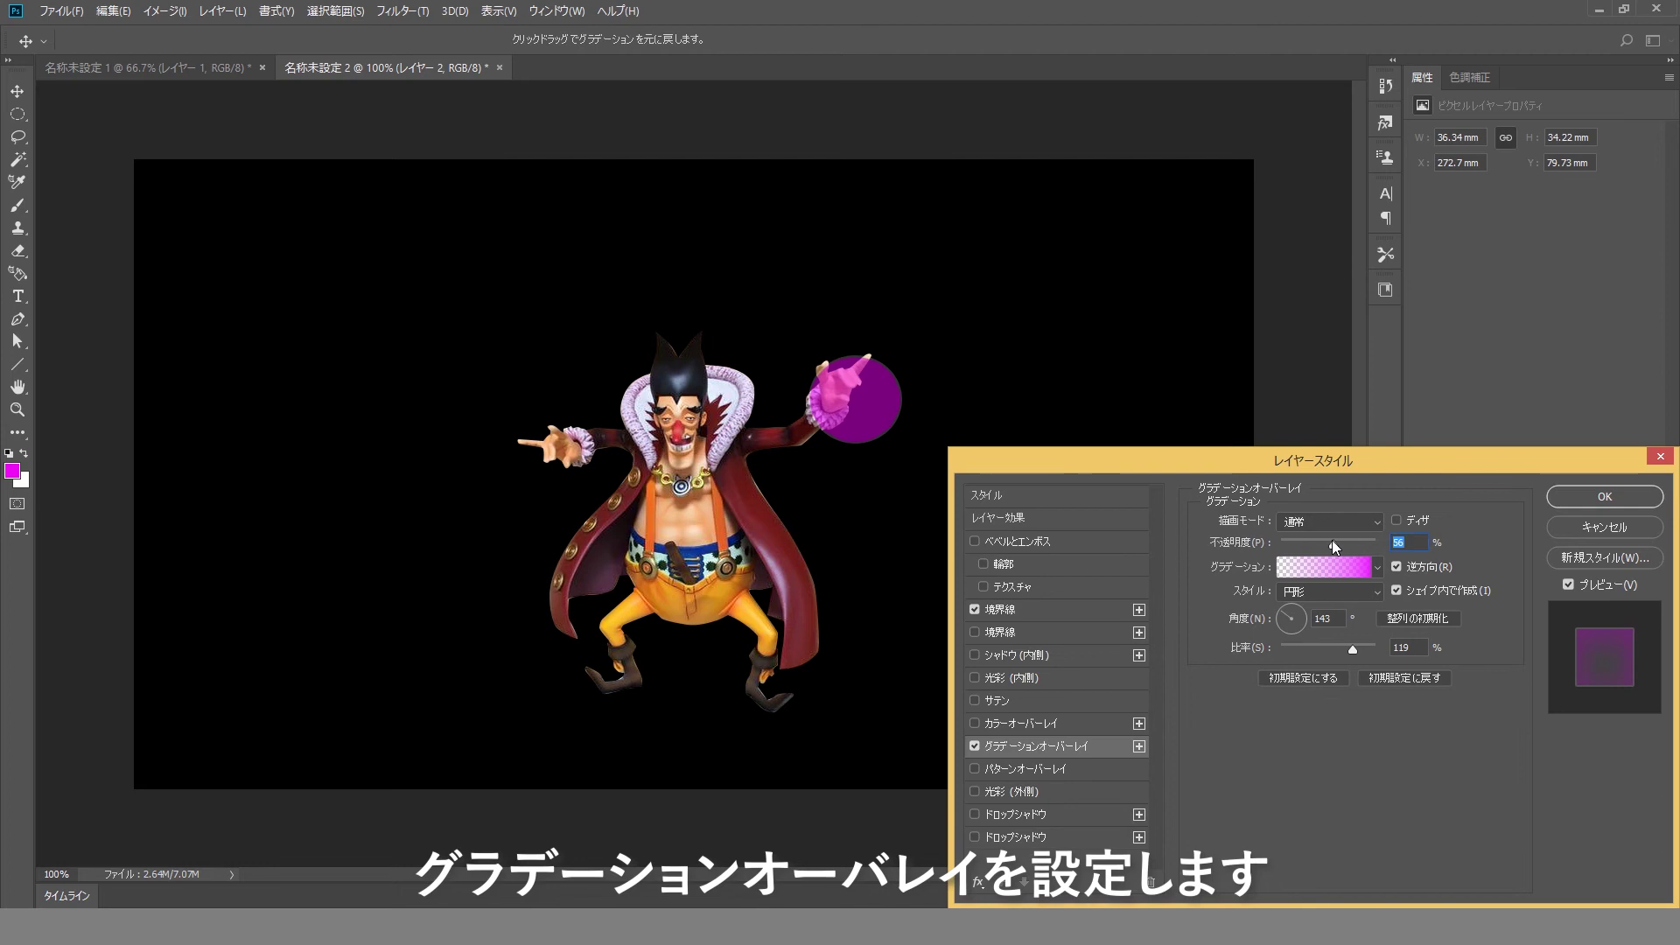
pyautogui.moveTo(1306, 545)
pyautogui.mouseDown()
pyautogui.moveTo(1280, 547)
pyautogui.moveTo(1330, 554)
pyautogui.mouseUp()
pyautogui.click(1604, 496)
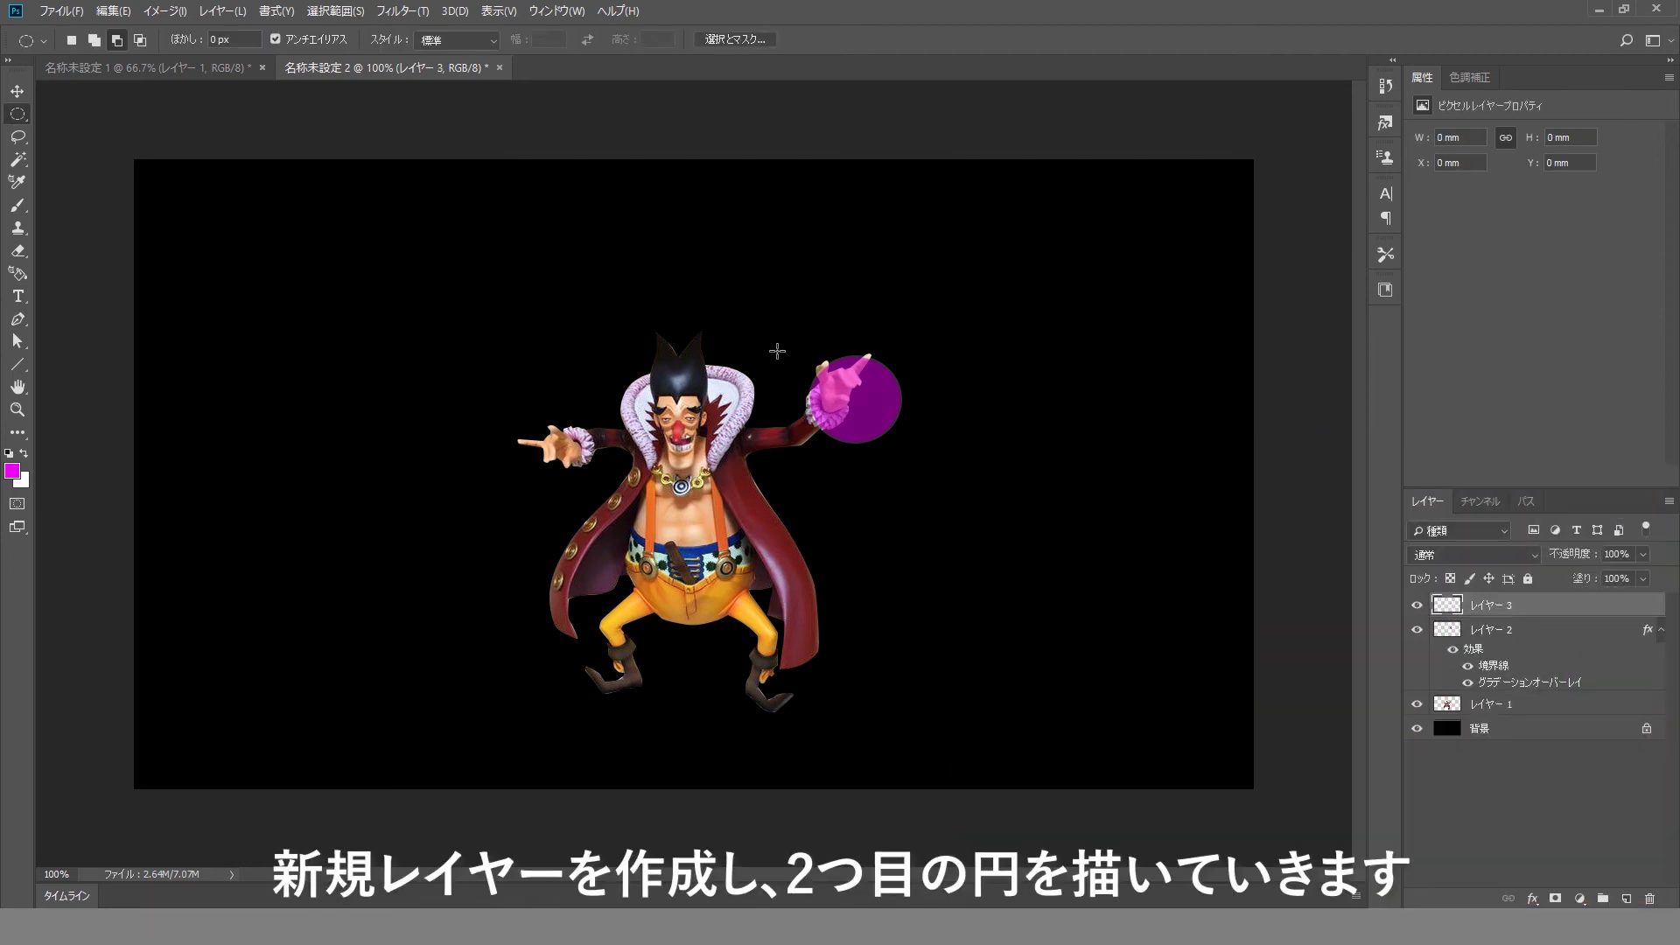
# On a new layer, draw a larger circle about 55 mm wide around the first one, fill it with magenta and deselect
pyautogui.moveTo(792, 349); pyautogui.dragTo(926, 482)
pyautogui.hotkey('alt', 'BackSpace')
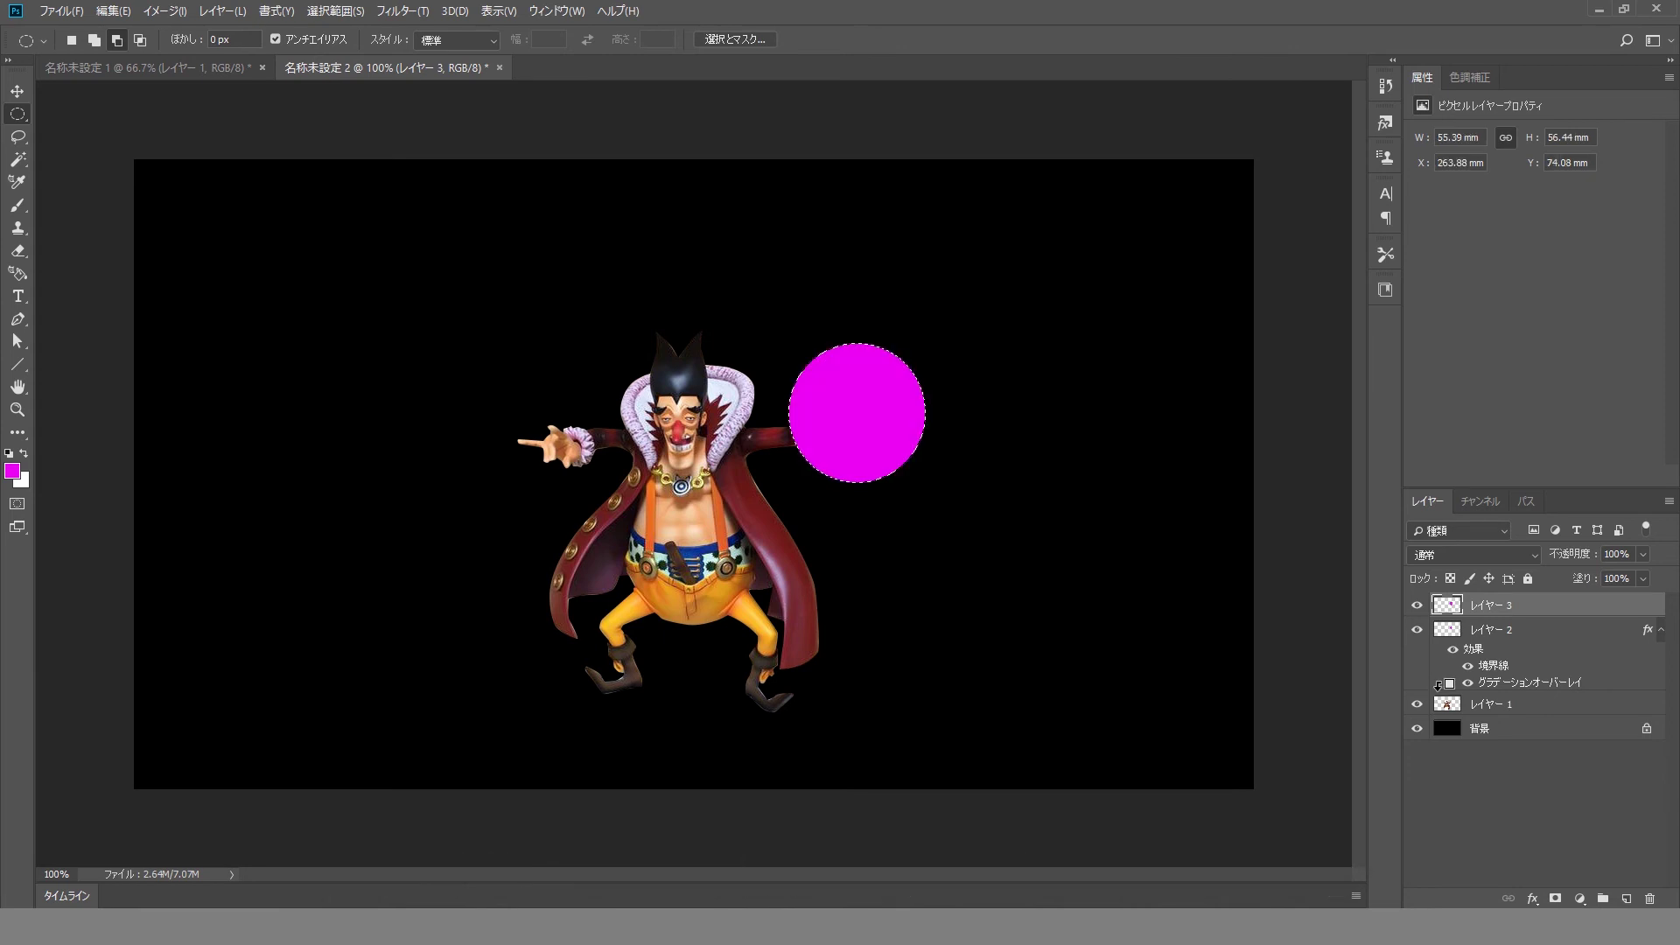
pyautogui.hotkey('ctrl', 'd')
# Copy the small circle's layer effects to the larger circle's layer and place that layer beneath the small circle
pyautogui.click(1661, 631)
pyautogui.moveTo(1647, 629); pyautogui.dragTo(1510, 691)
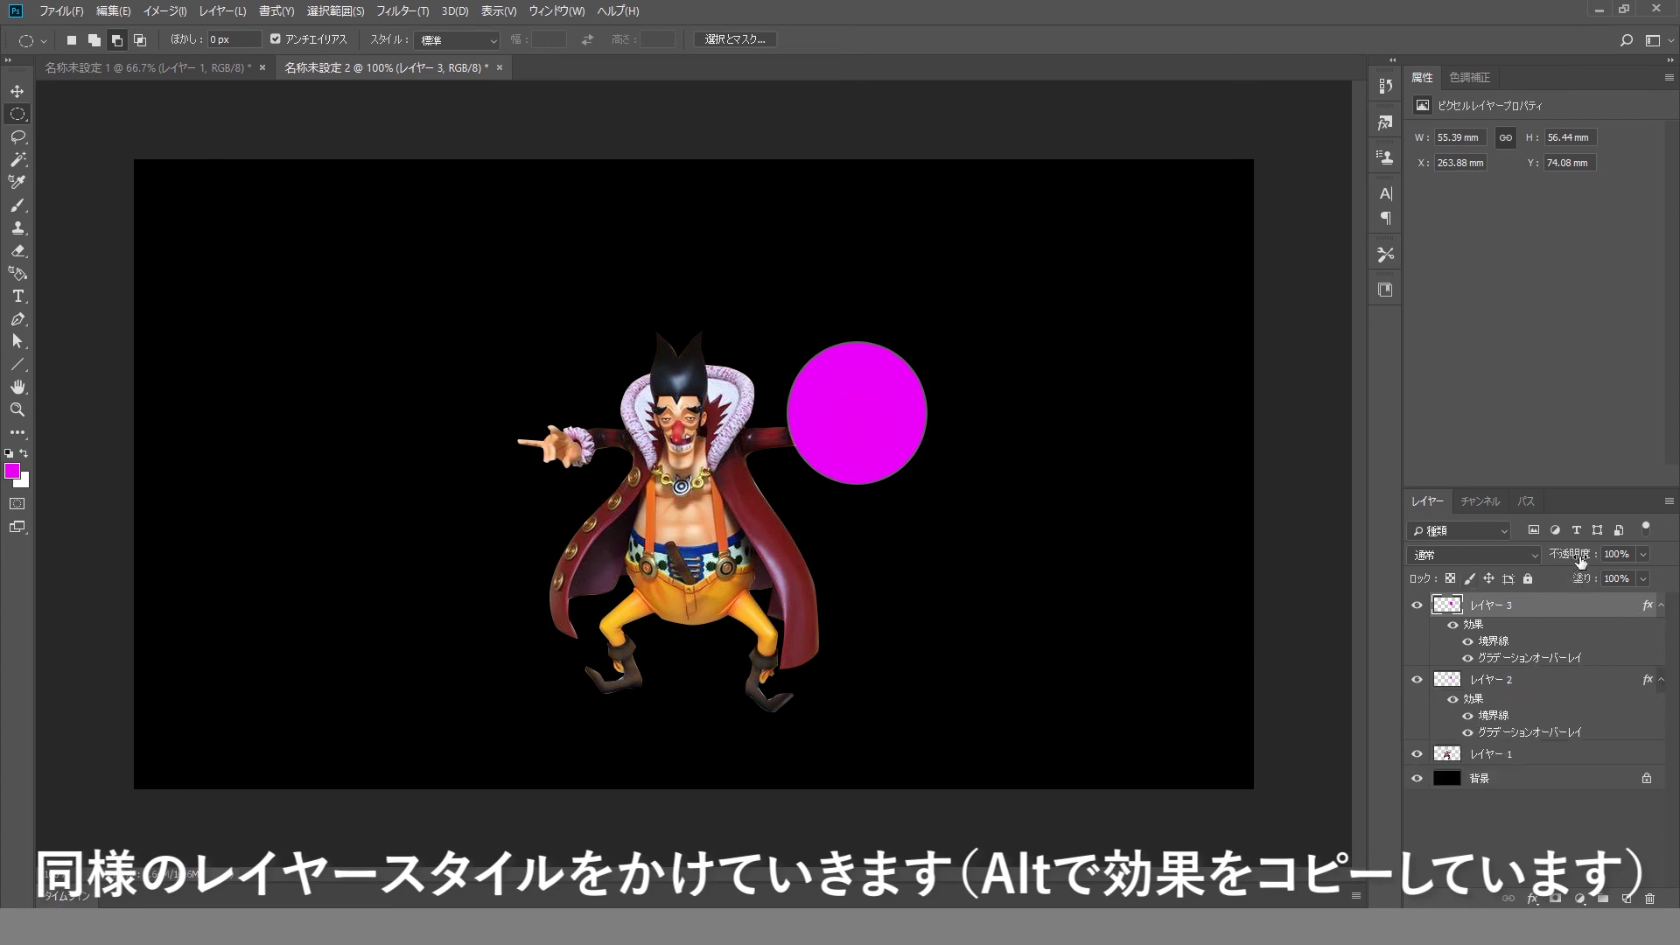
pyautogui.moveTo(1570, 554); pyautogui.dragTo(1549, 556)
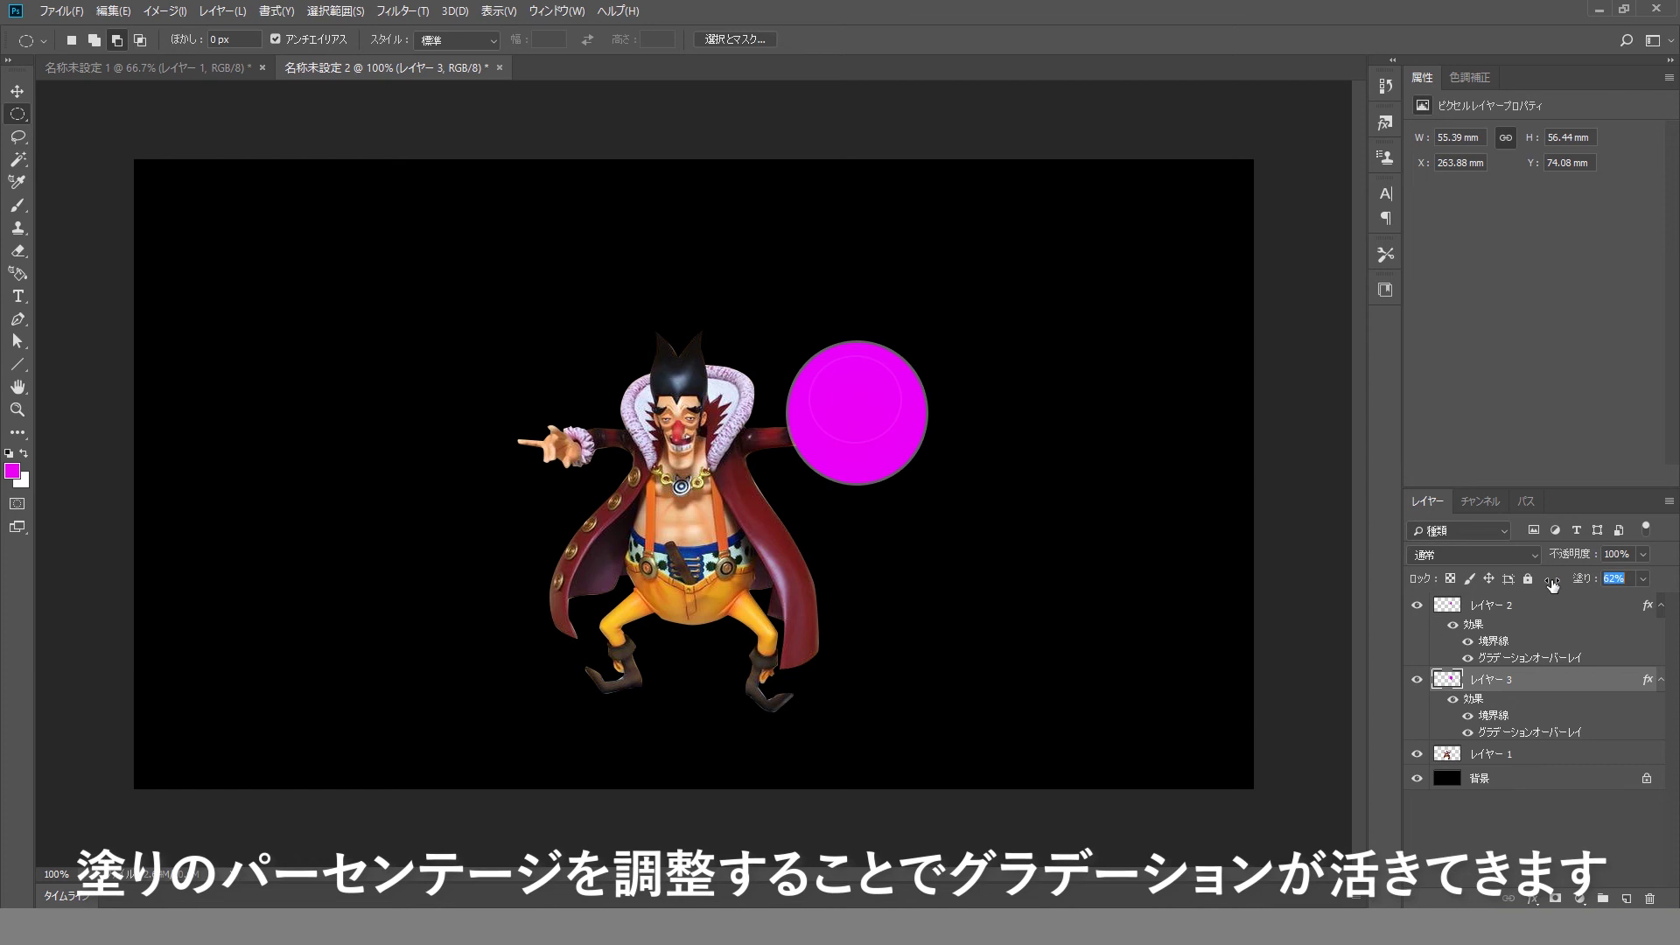
# Lower the fill of both circle layers so the gradients show through, with the small circle at 23%
pyautogui.moveTo(1579, 579)
pyautogui.mouseDown()
pyautogui.moveTo(1552, 588)
pyautogui.moveTo(1567, 581)
pyautogui.mouseUp()
pyautogui.click(1539, 604)
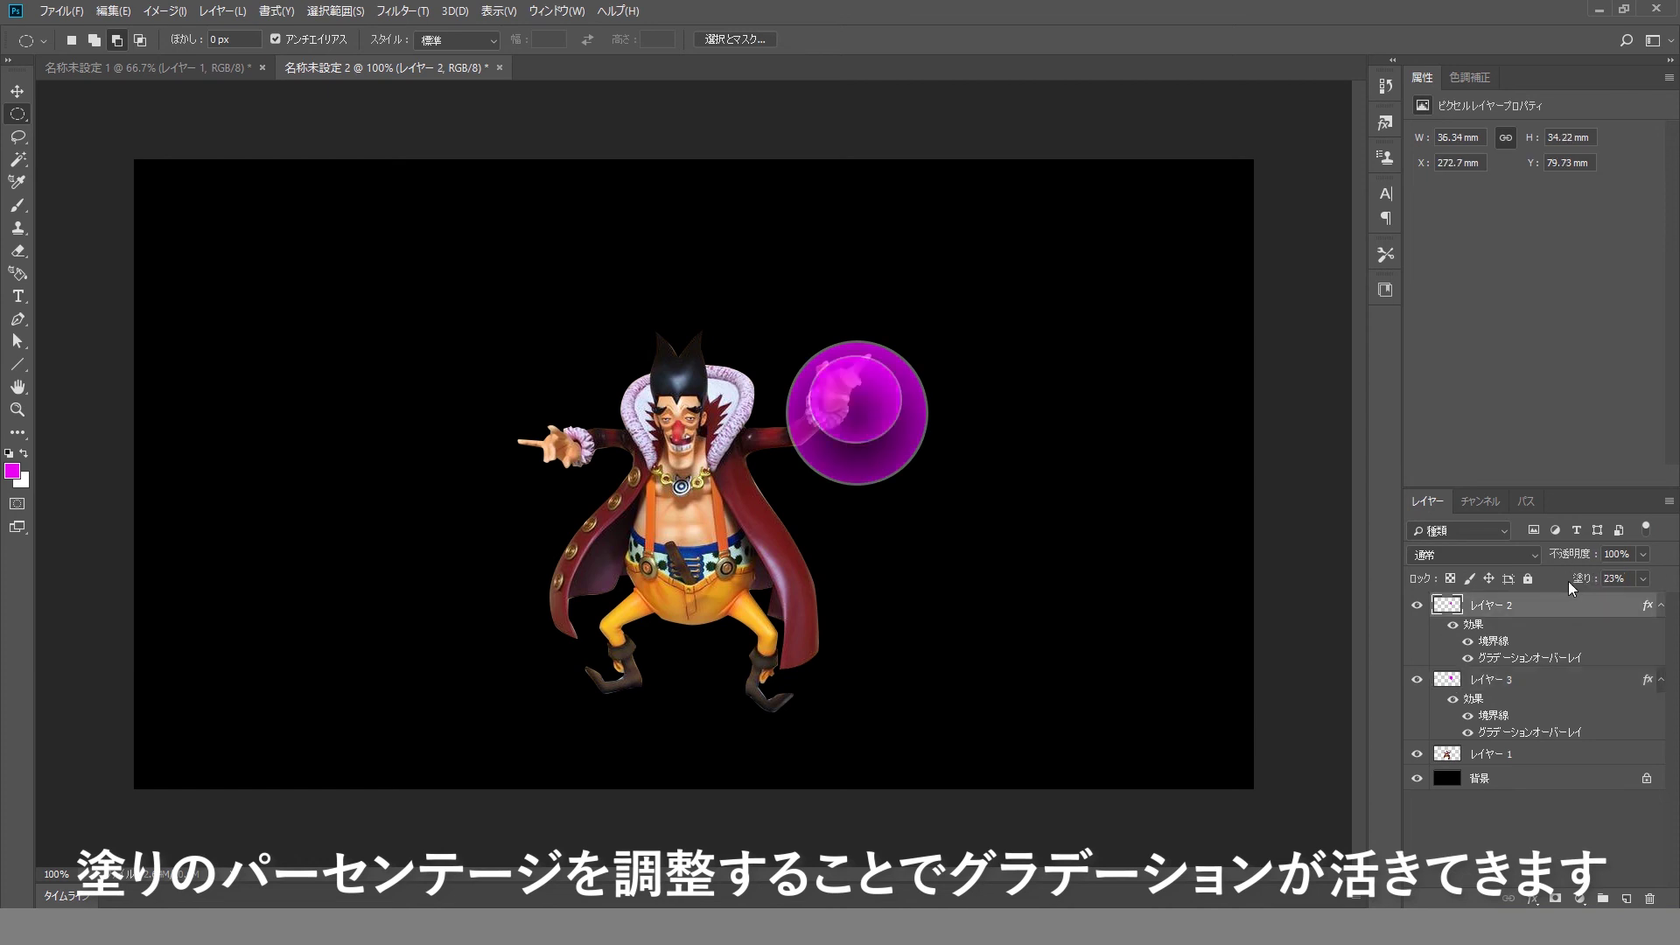
# Set the larger circle's stroke size to 2 px, its layer fill to 2% and its opacity to 79%
pyautogui.doubleClick(1493, 714)
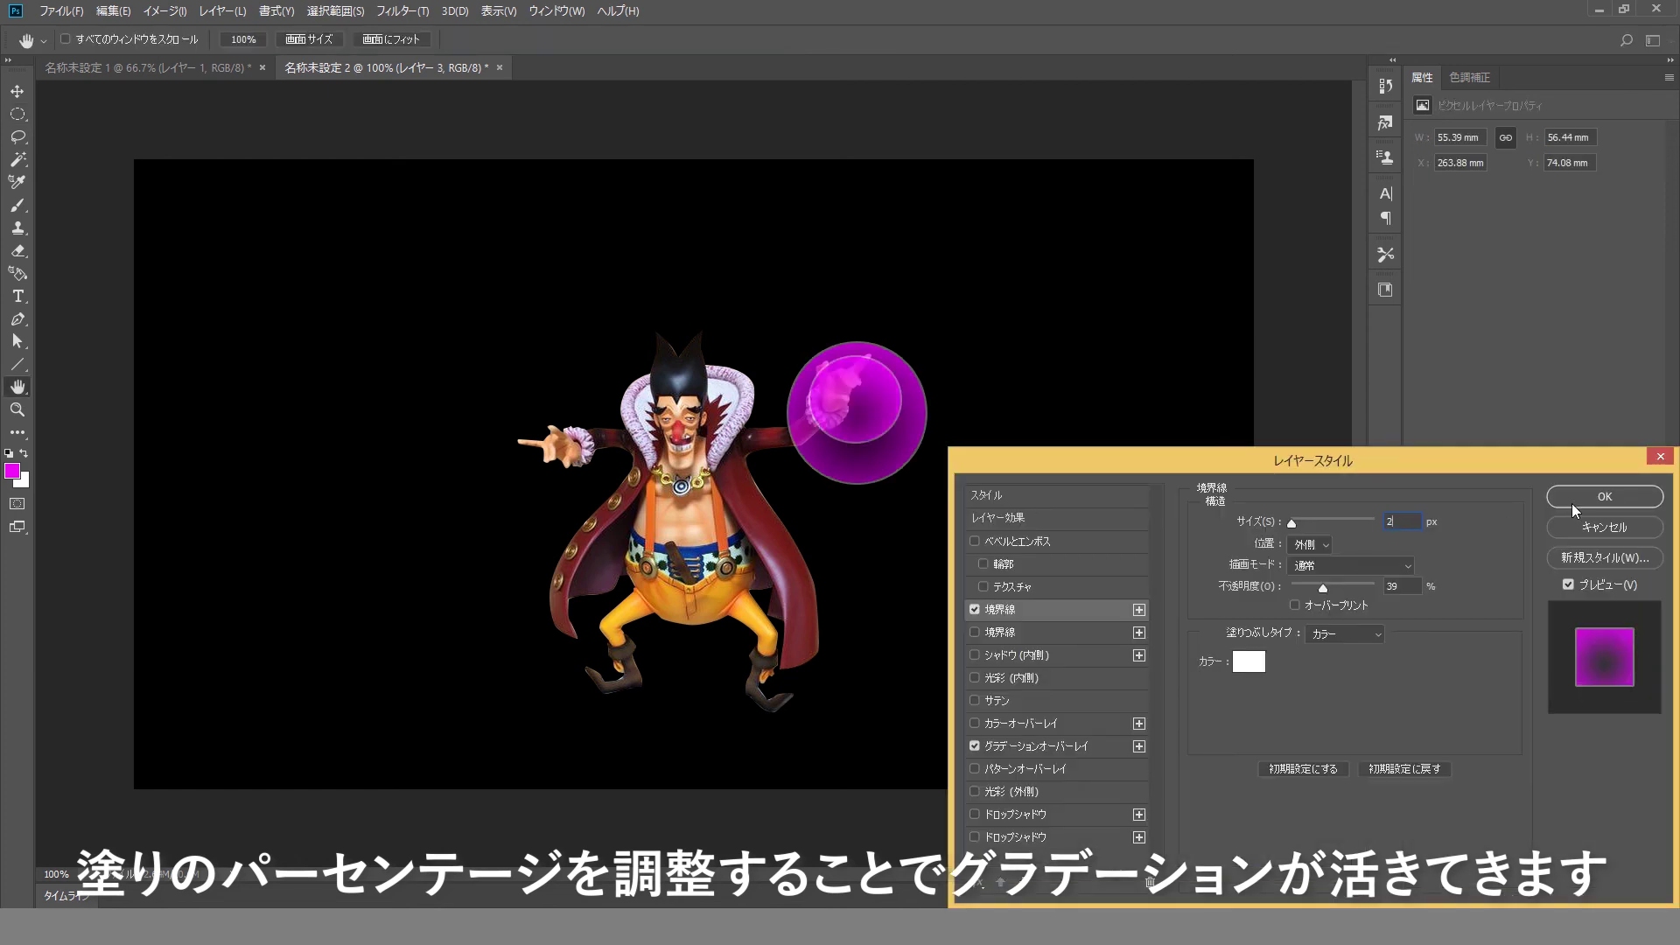
pyautogui.click(1572, 502)
pyautogui.moveTo(1579, 578); pyautogui.dragTo(1559, 574)
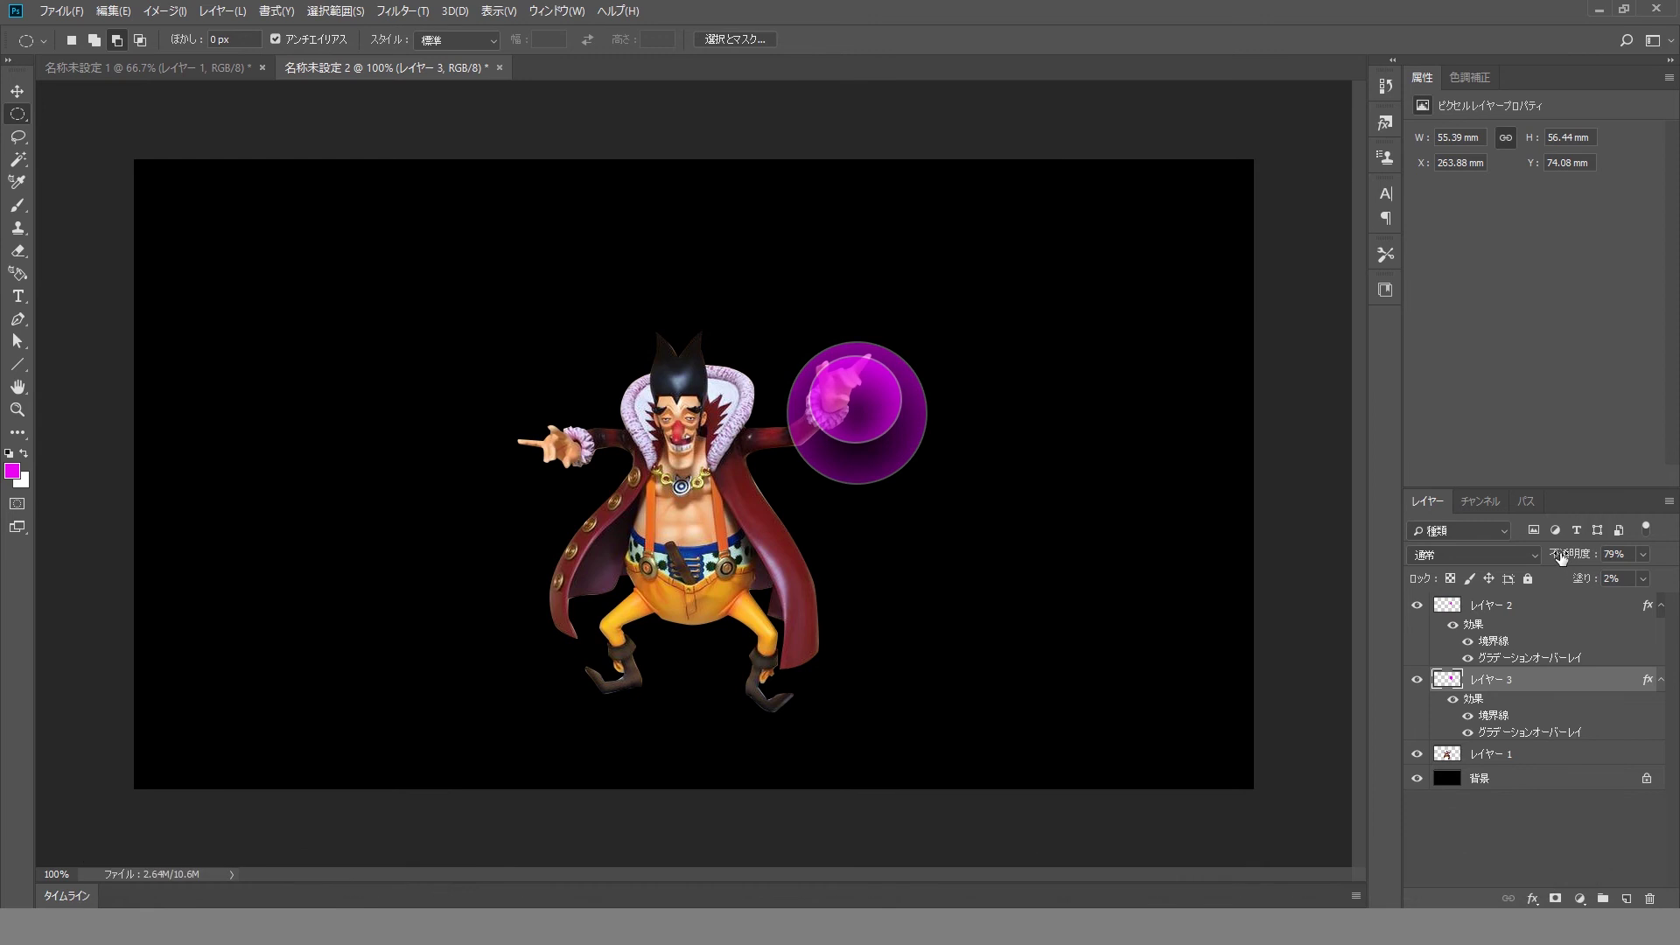
pyautogui.click(1562, 557)
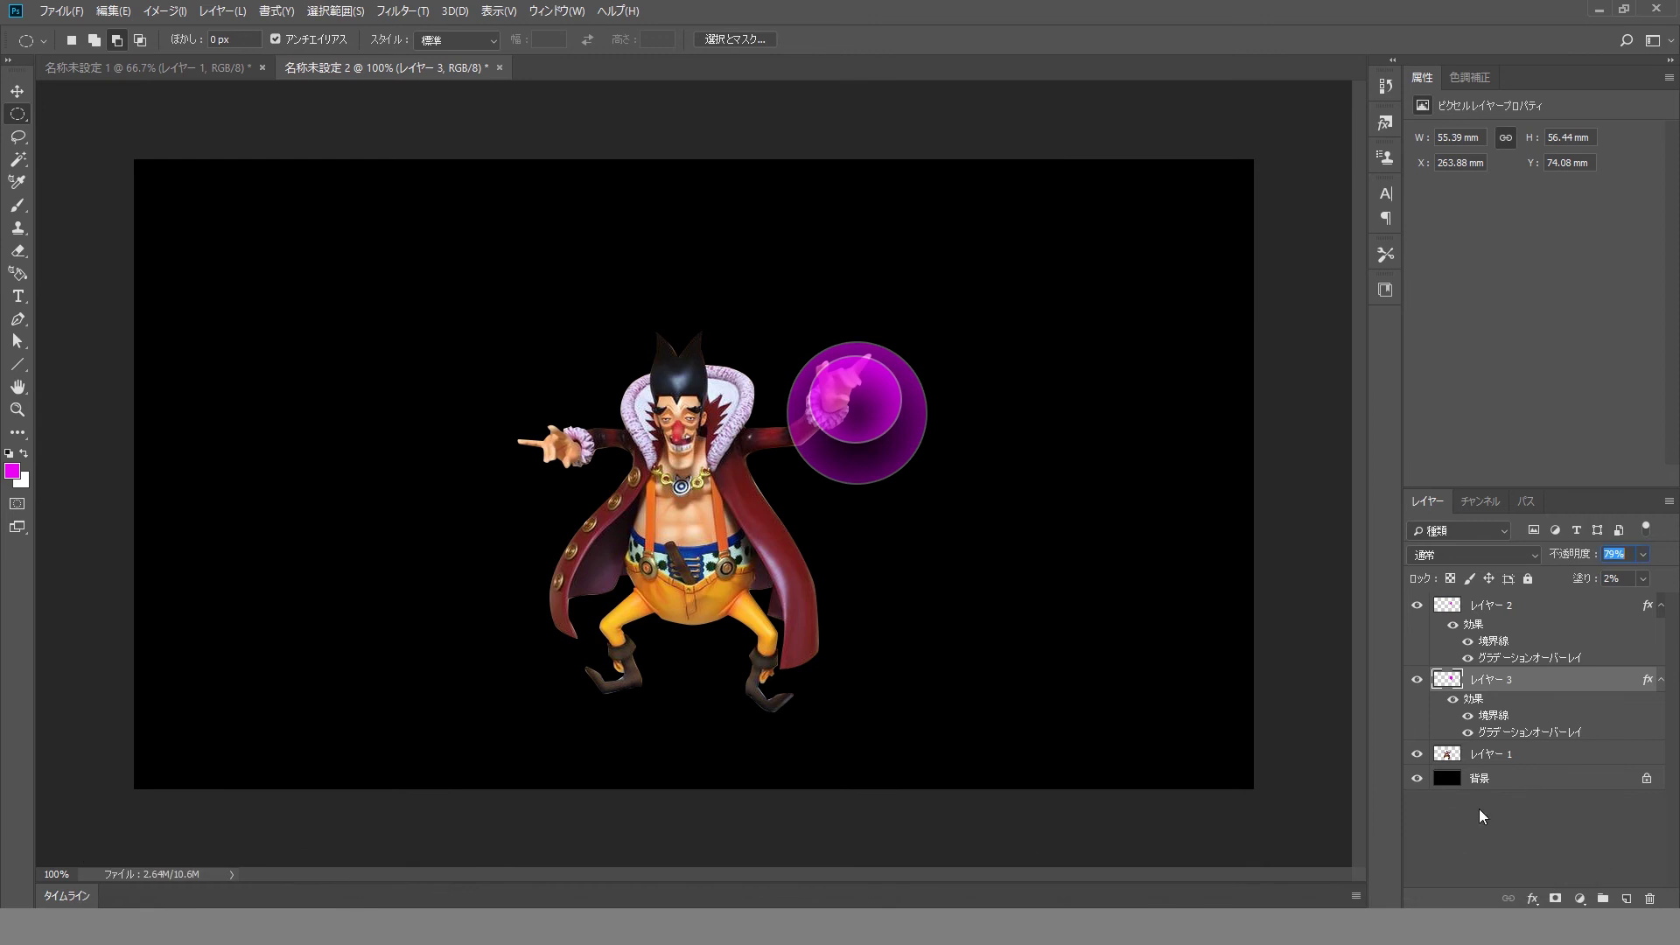
# On a new layer beneath both circles, draw a third circle about 80 mm wide around them and fill it with magenta
pyautogui.click(1626, 899)
pyautogui.moveTo(1517, 679); pyautogui.dragTo(1510, 770)
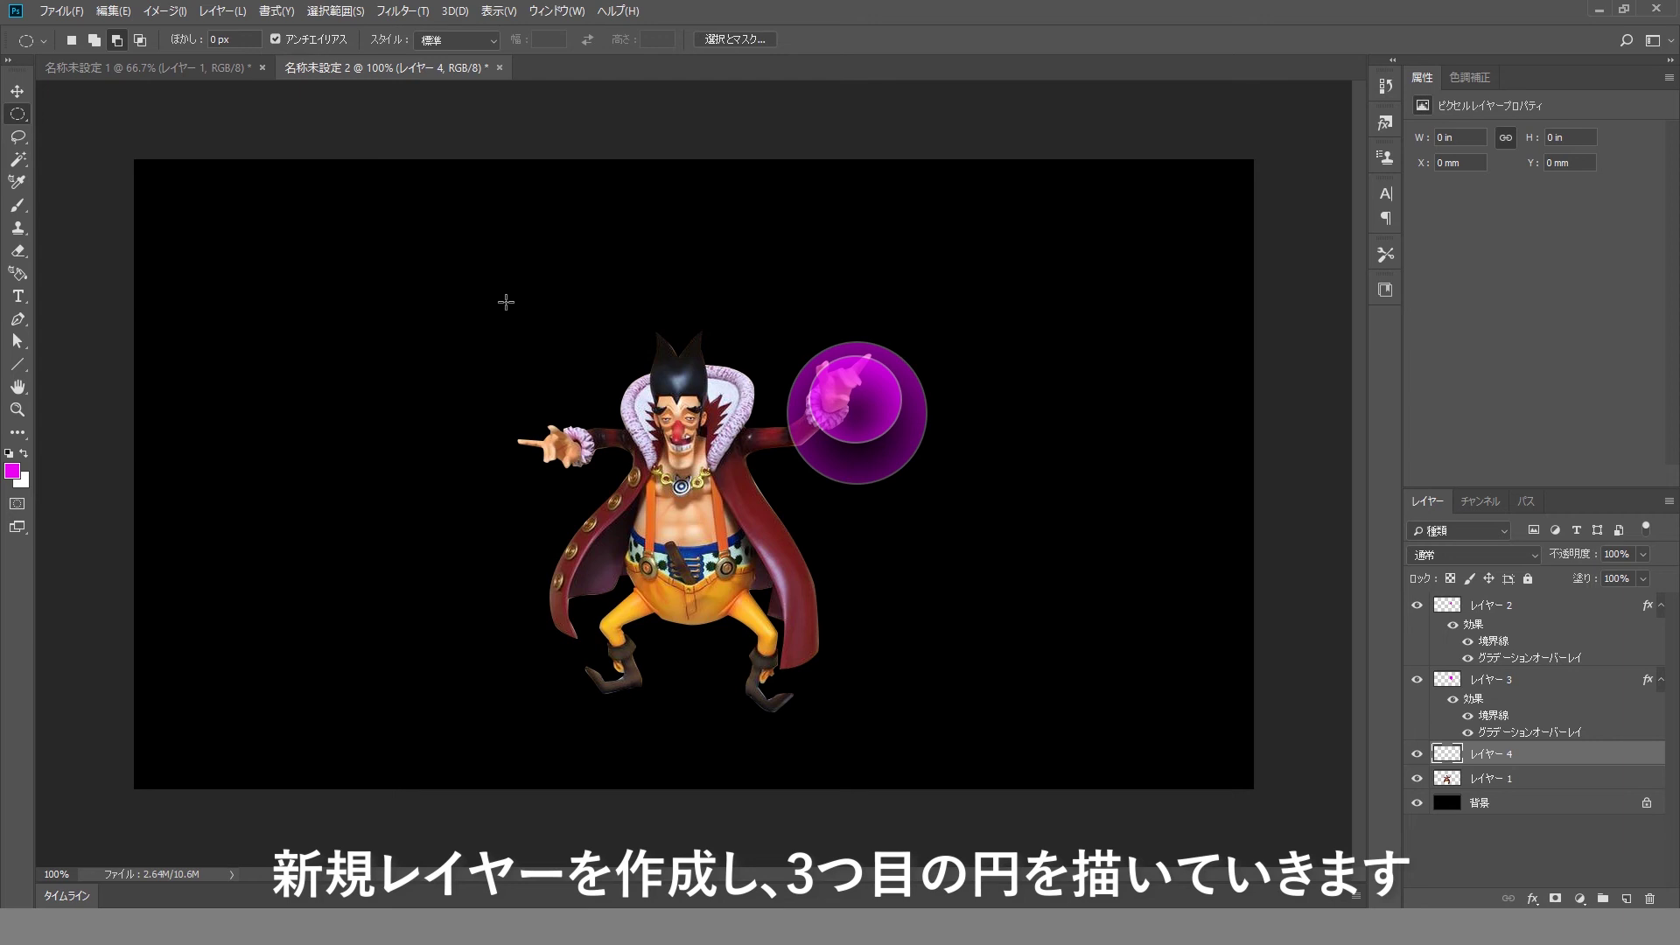
pyautogui.moveTo(762, 330); pyautogui.dragTo(959, 531)
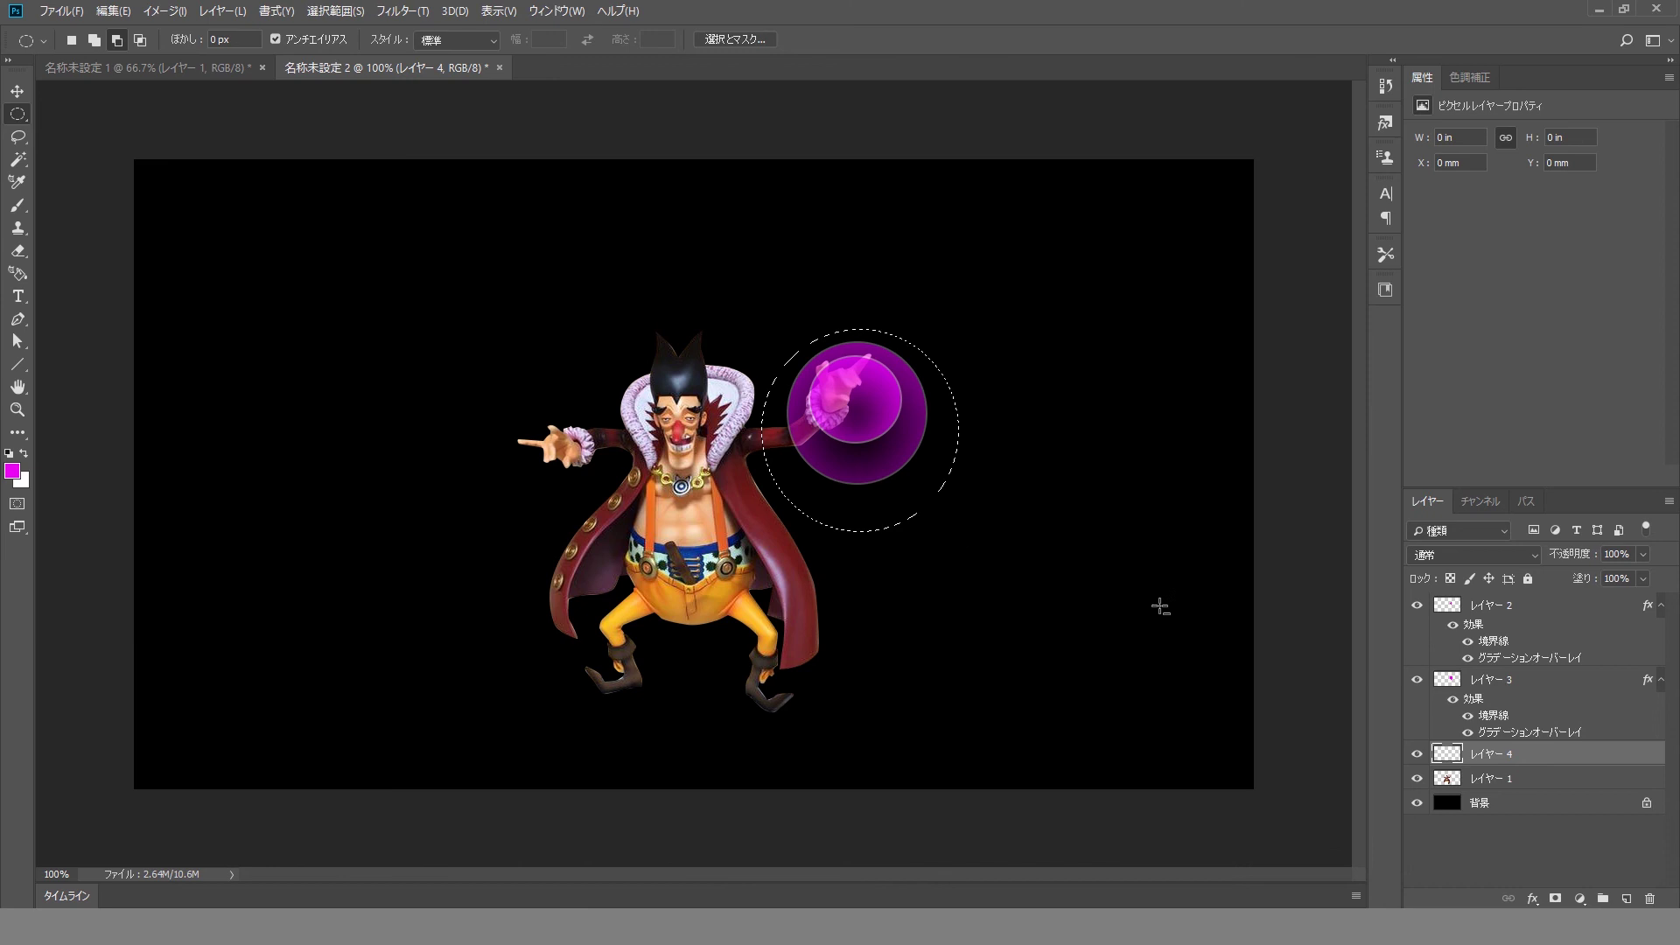
pyautogui.hotkey('alt', 'BackSpace')
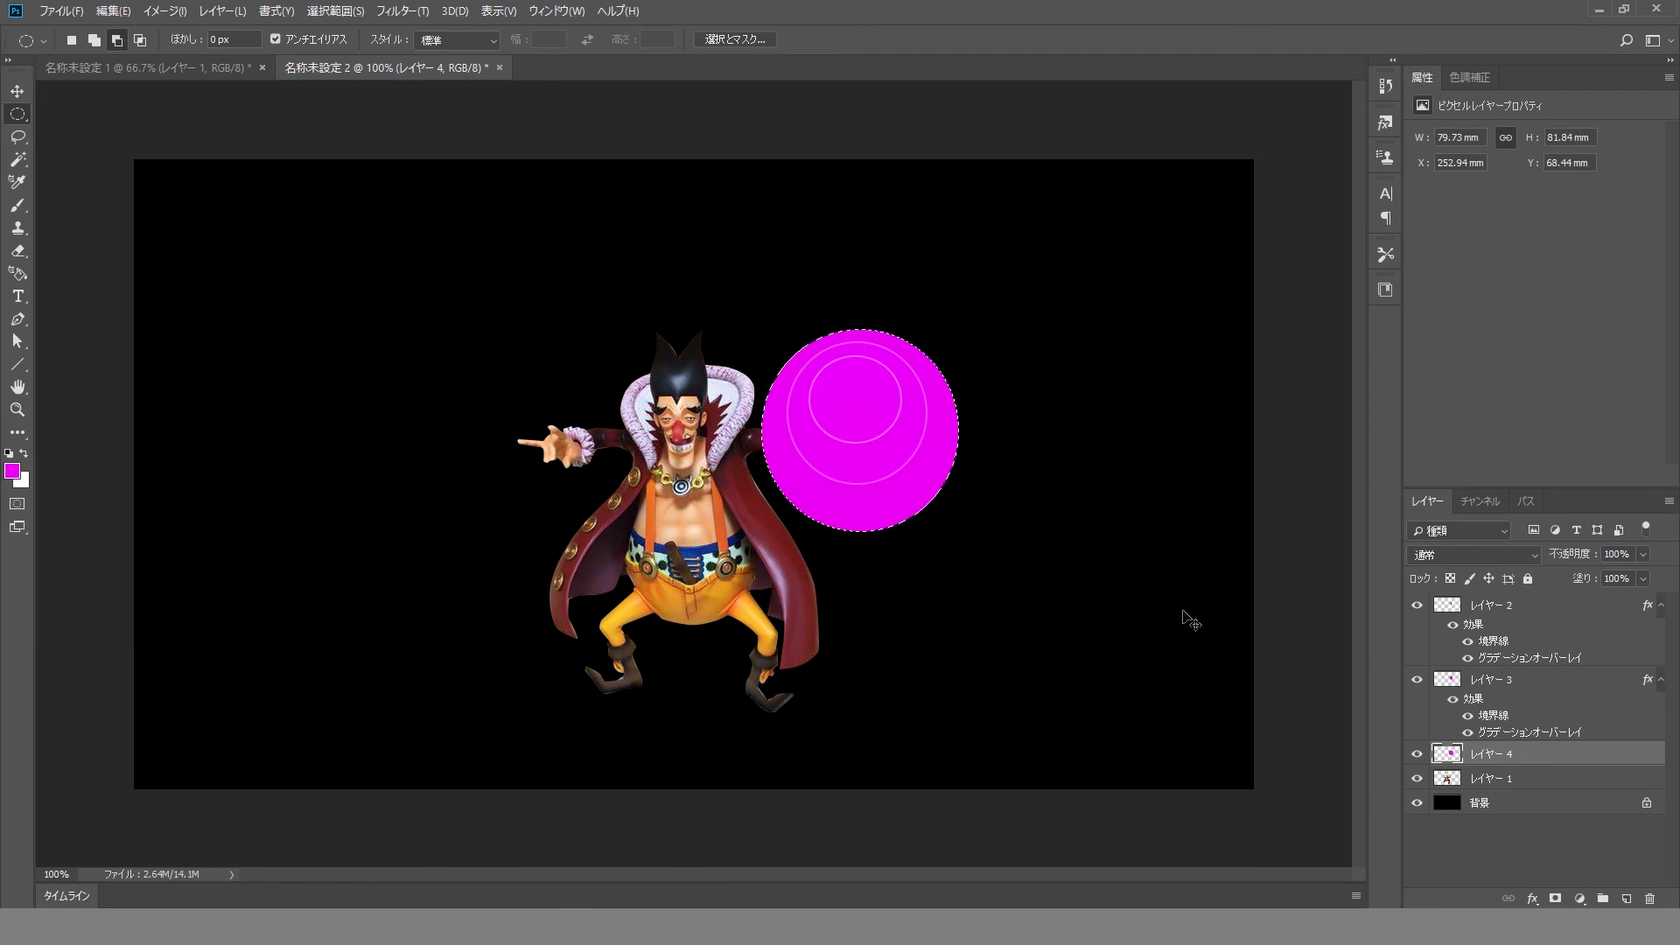
# Copy the second circle's layer effects to the largest circle and lower the largest circle's fill to 13%
pyautogui.moveTo(1597, 584); pyautogui.dragTo(1577, 583)
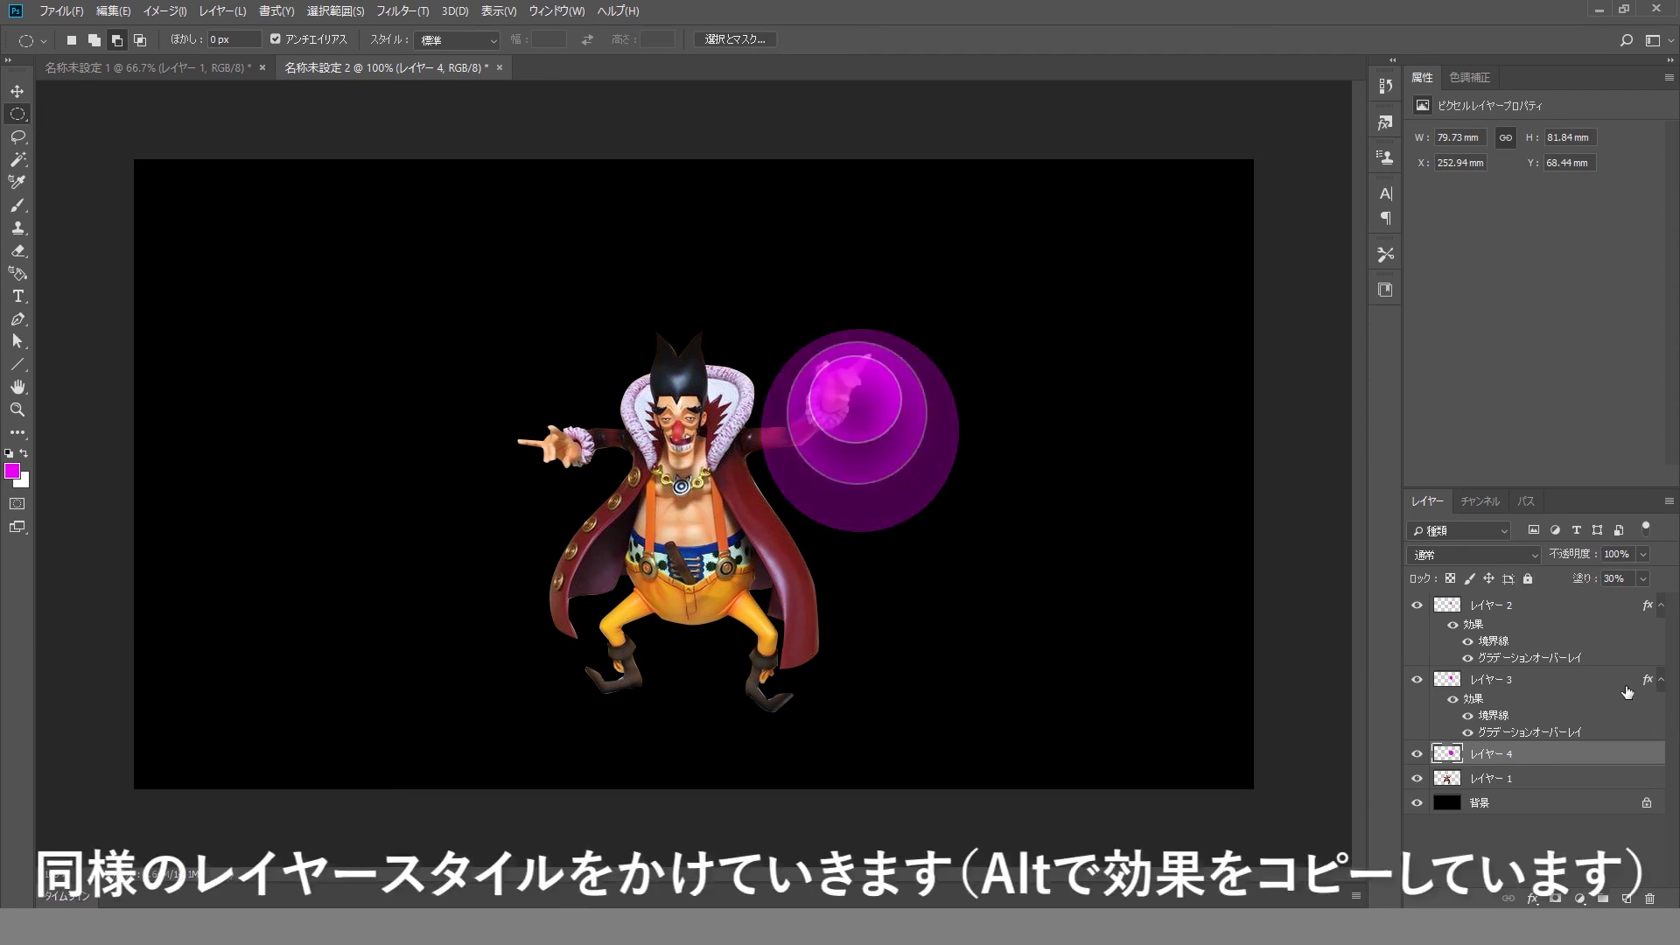
pyautogui.click(1649, 685)
pyautogui.moveTo(1648, 684); pyautogui.dragTo(1494, 716)
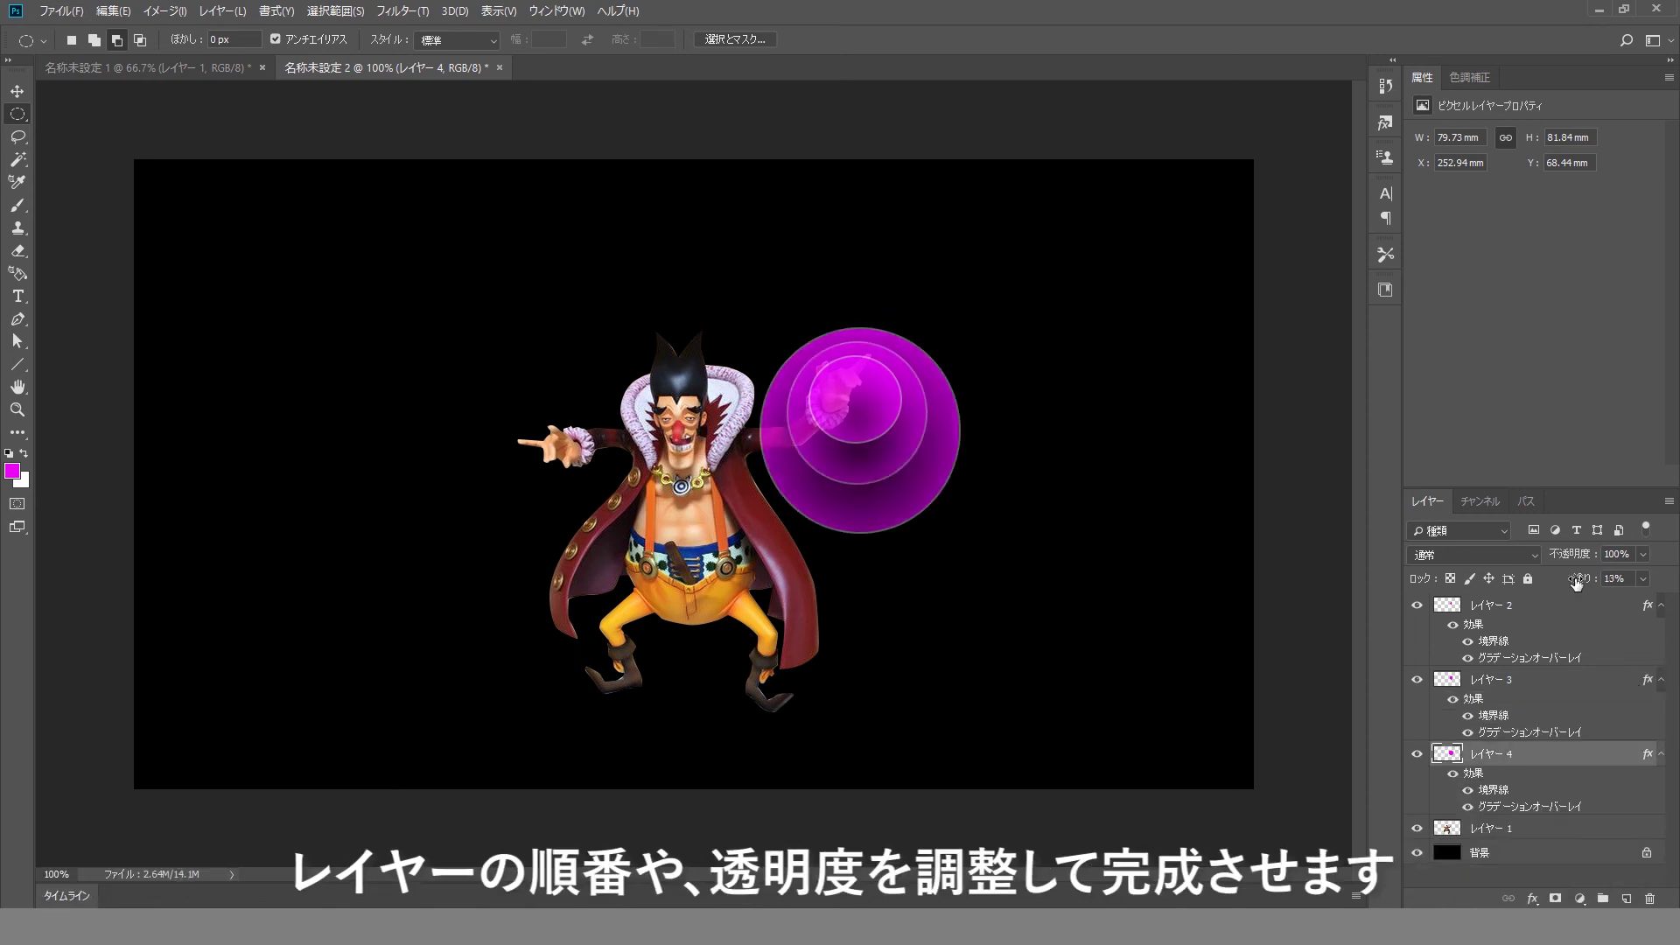
# Select the smallest circle's layer and set its fill to 15%
pyautogui.hotkey('alt', ']')
pyautogui.hotkey('alt', ']')
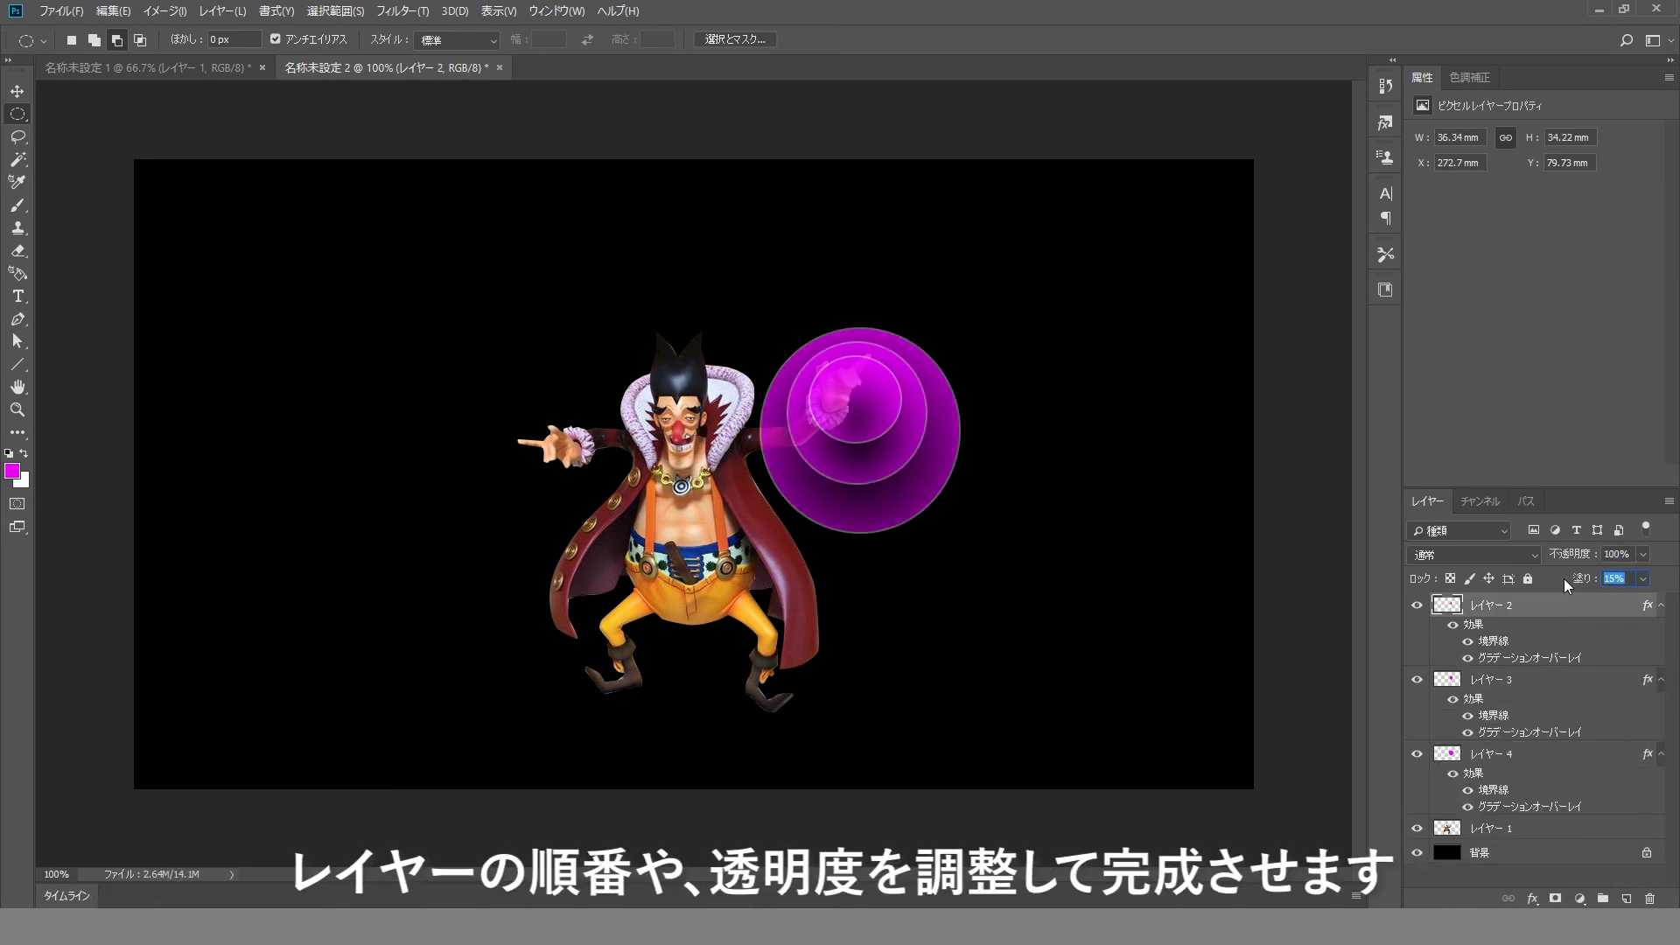
# Reverse the stacking order of the three circle layers, placing the largest on top and the smallest directly above the character layer
pyautogui.hotkey('ctrl', '[')
pyautogui.hotkey('ctrl', '[')
pyautogui.hotkey('alt', ']')
pyautogui.hotkey('ctrl', ']')
pyautogui.hotkey('alt', '[')
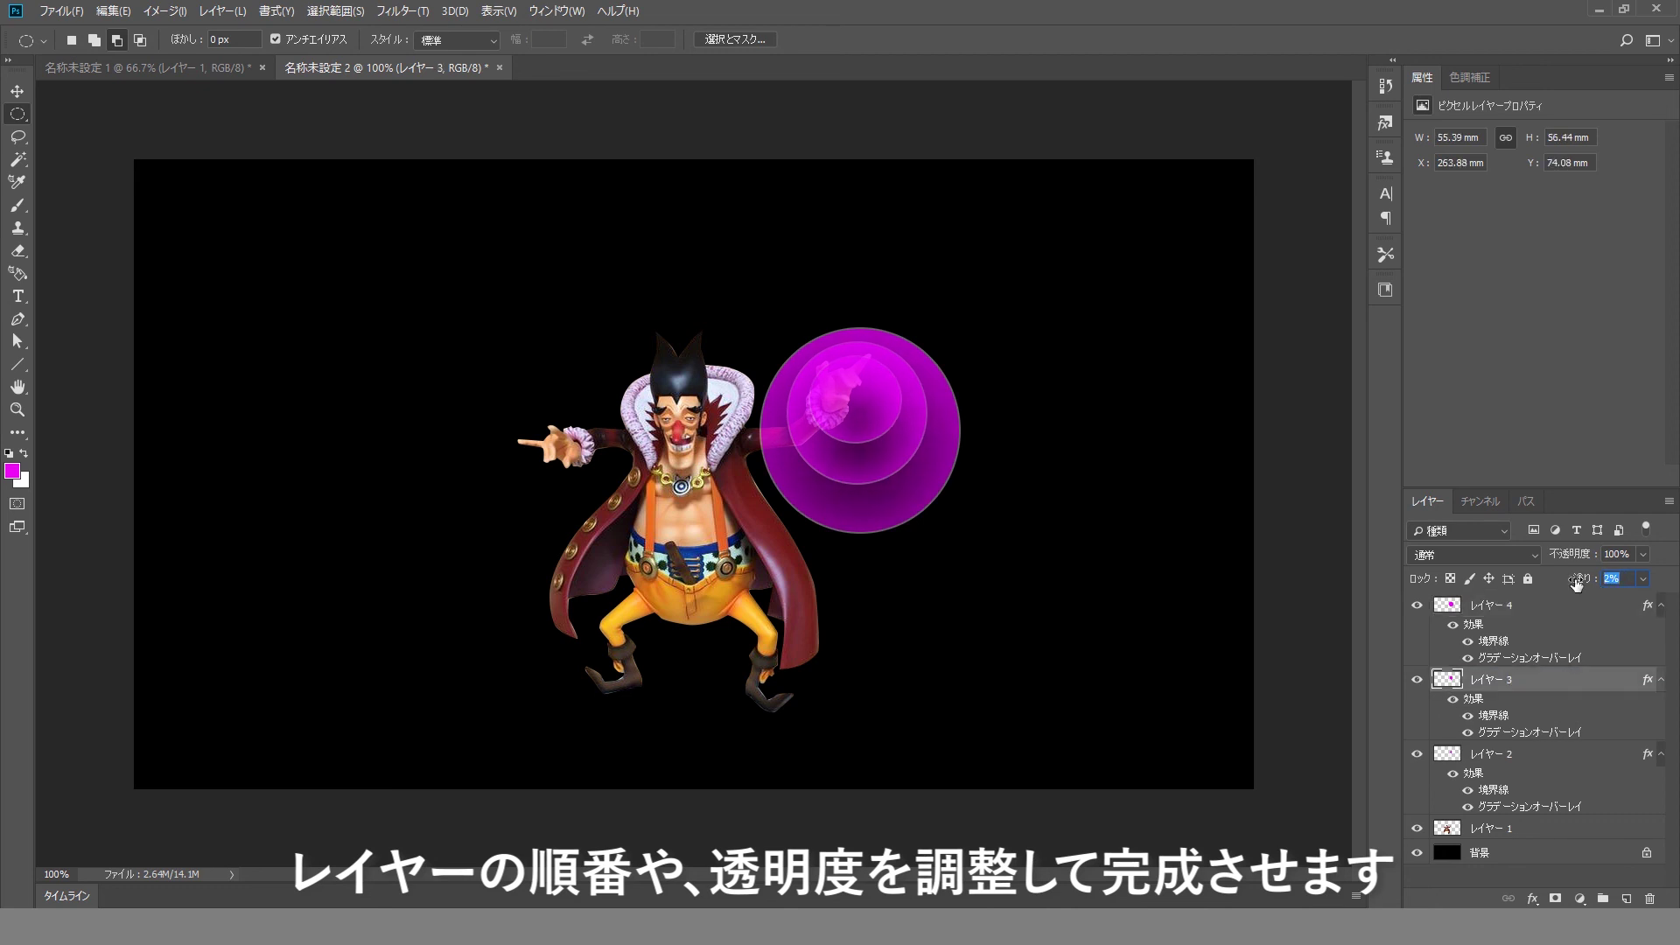
# Raise the middle circle layer's fill and lower its opacity to 62%
pyautogui.hotkey('alt', '[')
pyautogui.moveTo(1591, 558); pyautogui.dragTo(1580, 557)
pyautogui.hotkey('alt', ']')
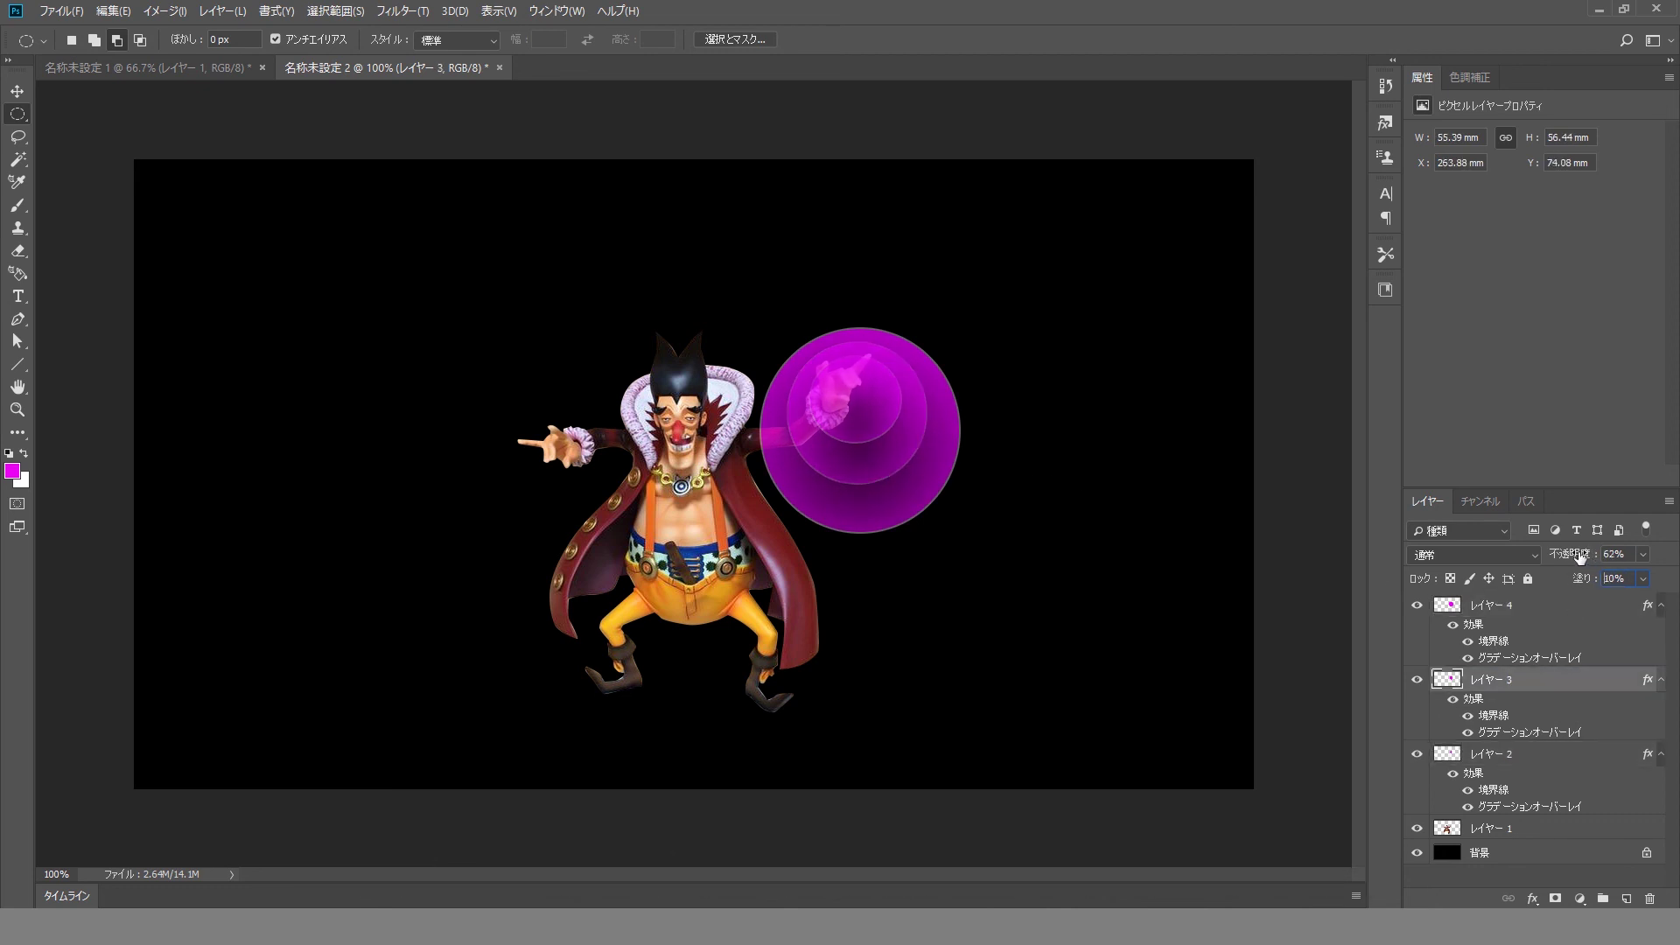
# Set the middle circle's Gradient Overlay opacity to 42%
pyautogui.hotkey('alt', ']')
pyautogui.doubleClick(1529, 657)
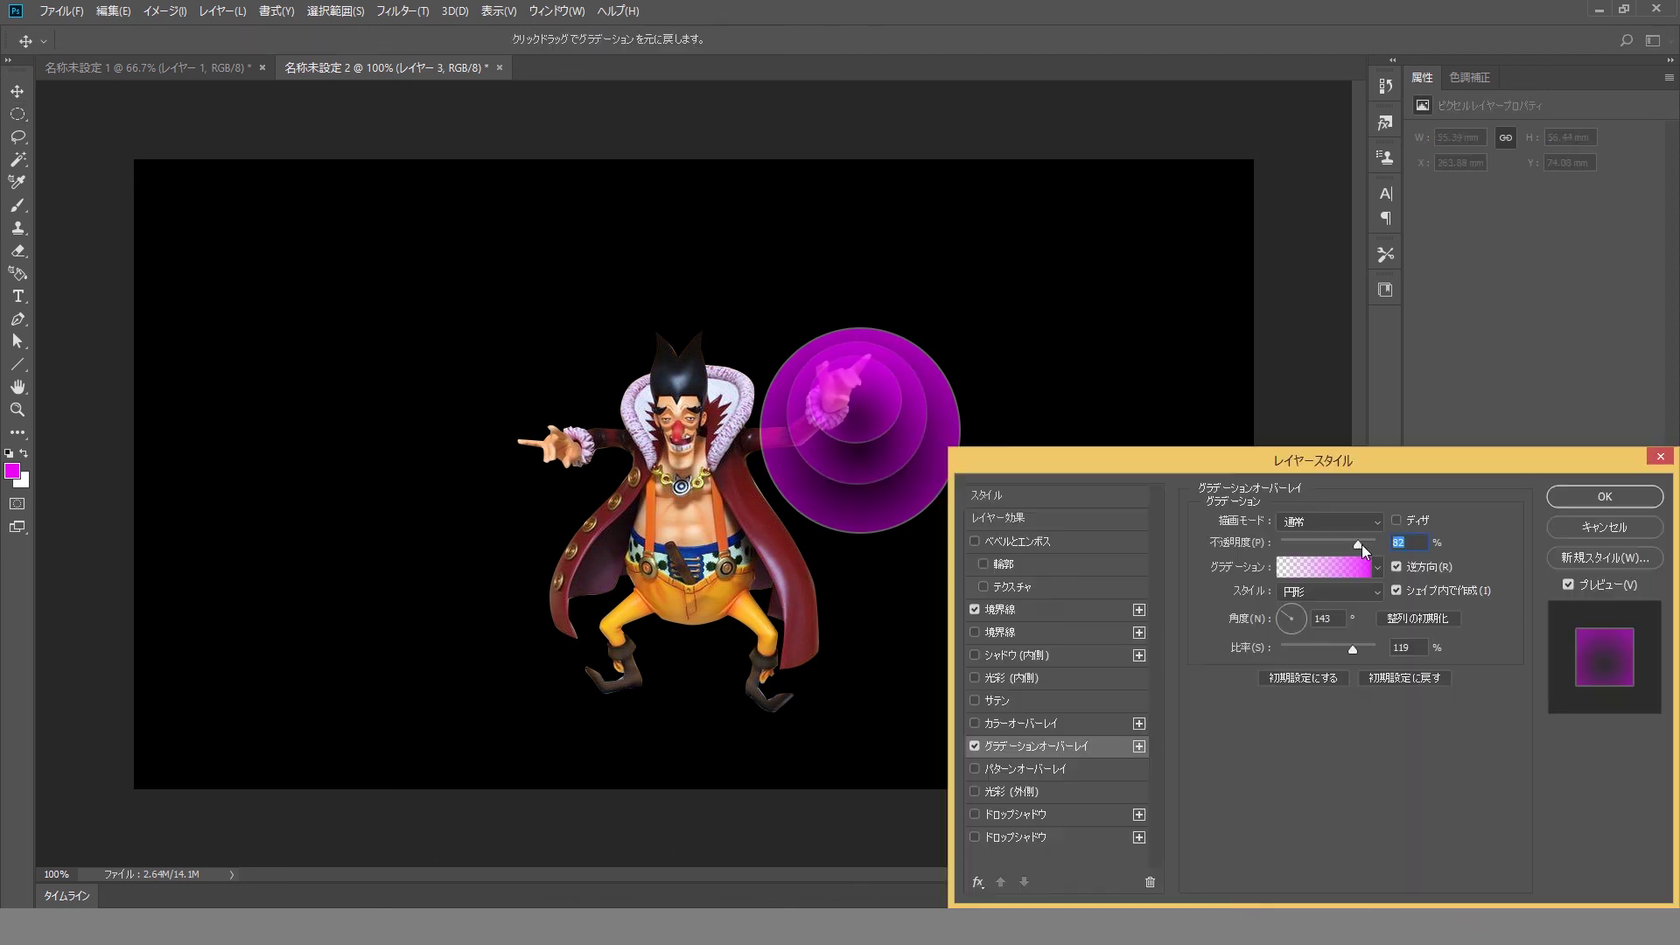
pyautogui.press('Return')
pyautogui.hotkey('alt', '[')
pyautogui.hotkey('alt', '[')
pyautogui.doubleClick(1515, 739)
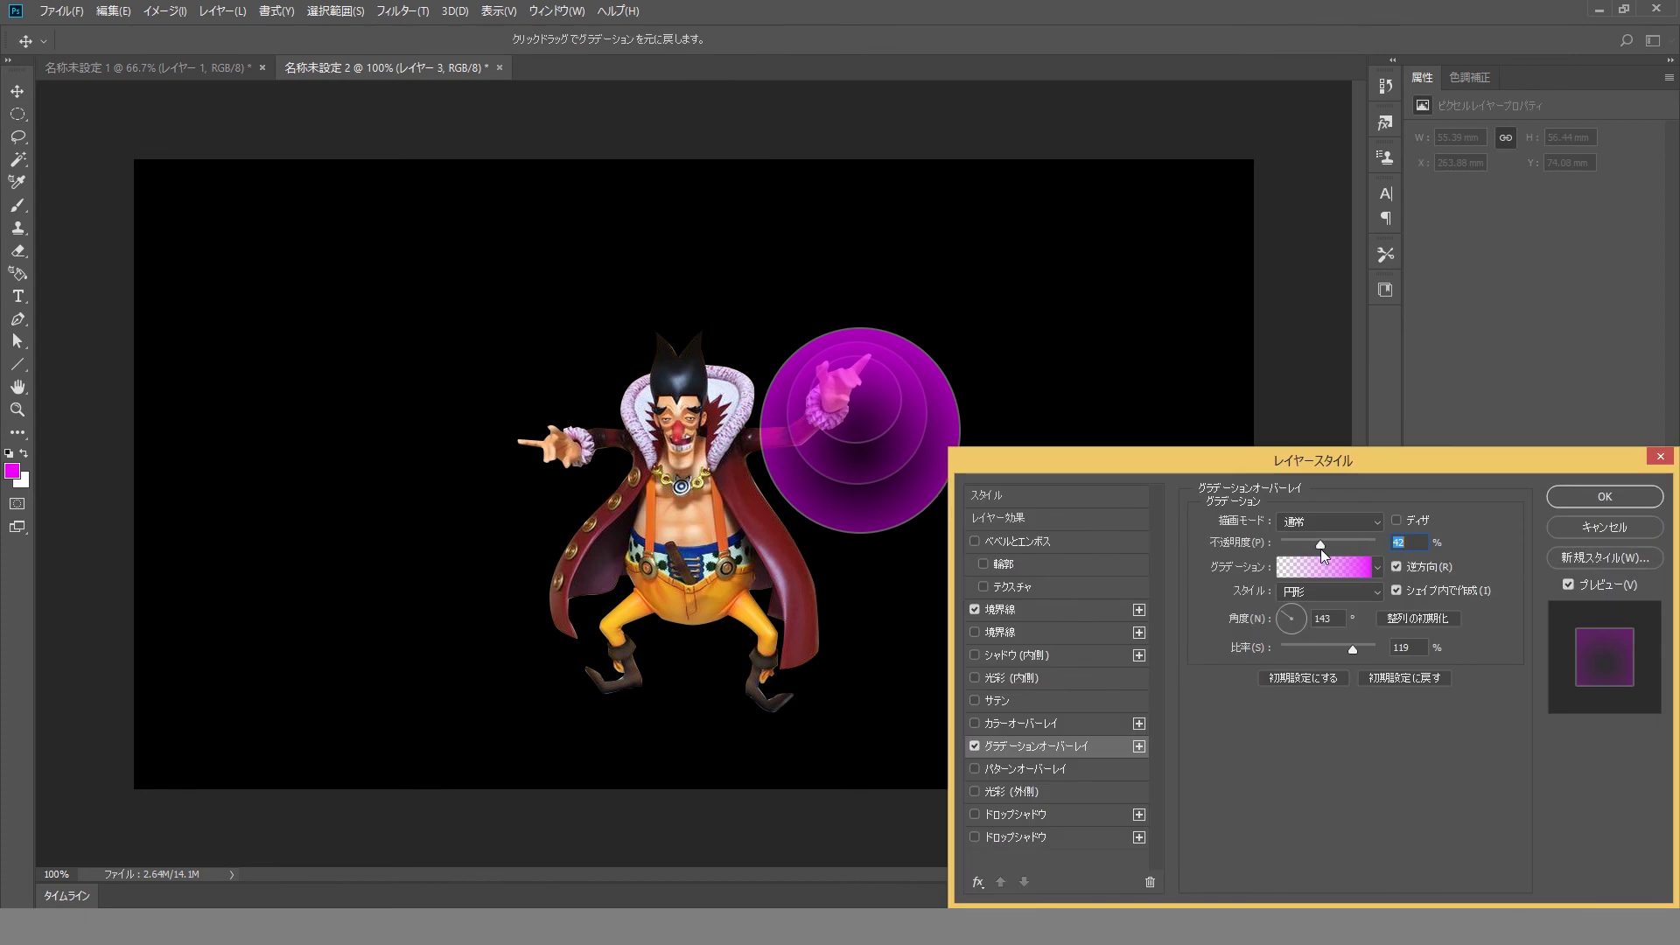
pyautogui.moveTo(1365, 547); pyautogui.dragTo(1316, 550)
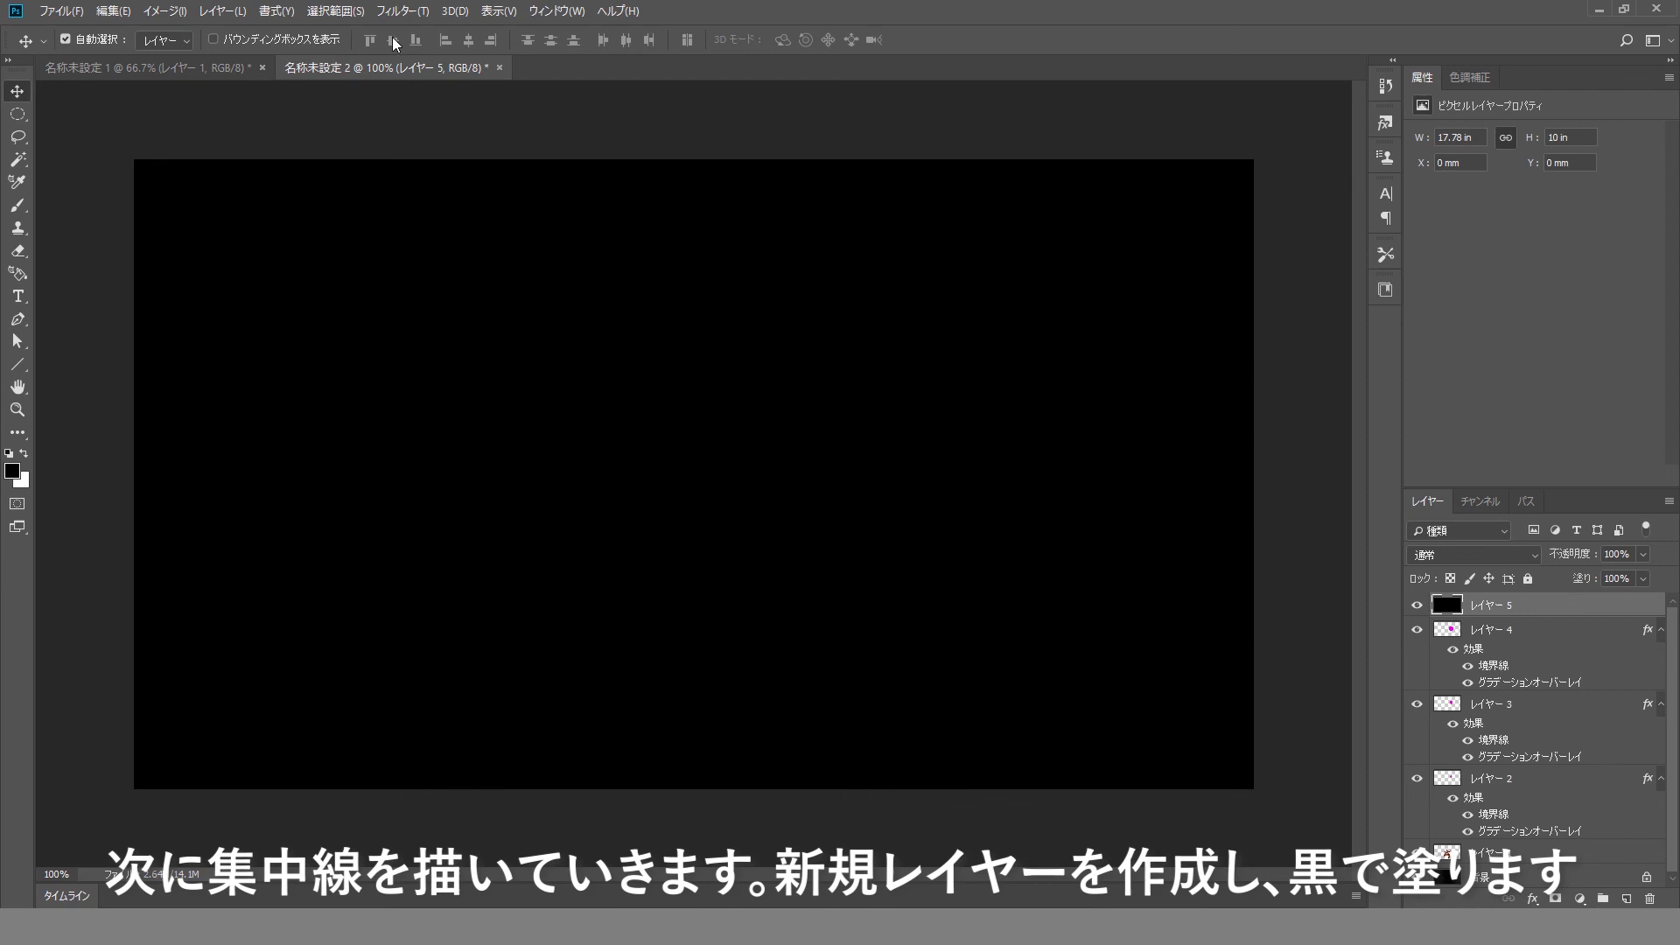
# Add 22.04% monochromatic noise with Gaussian distribution to the black-filled layer
pyautogui.click(402, 11)
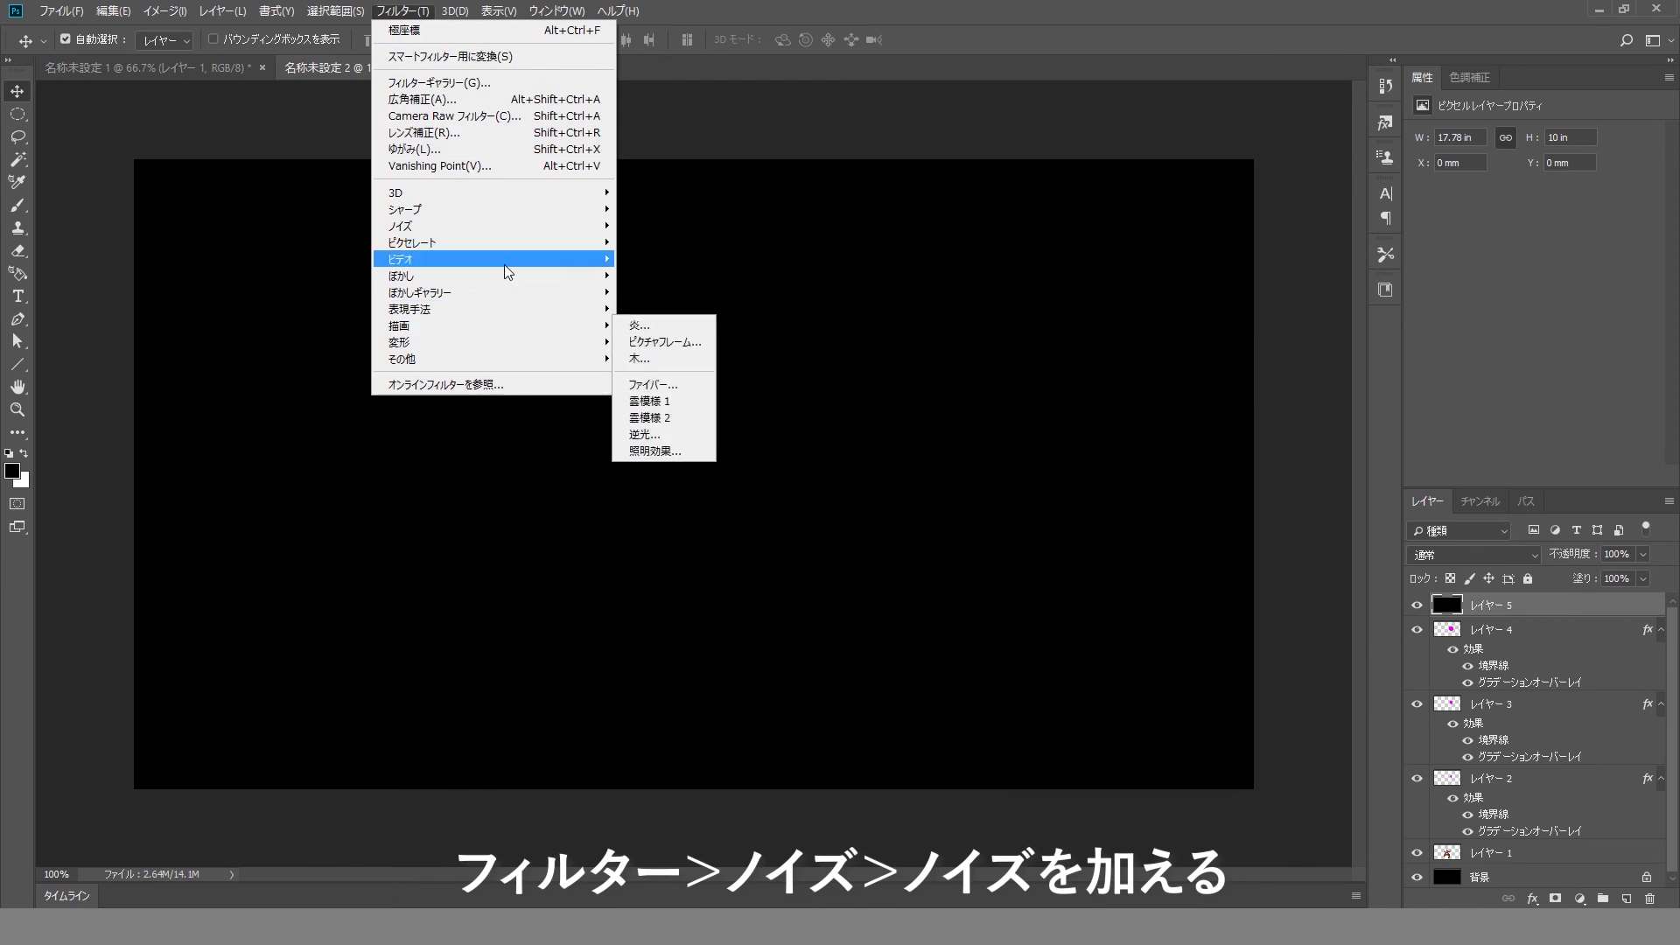
pyautogui.moveTo(522, 226)
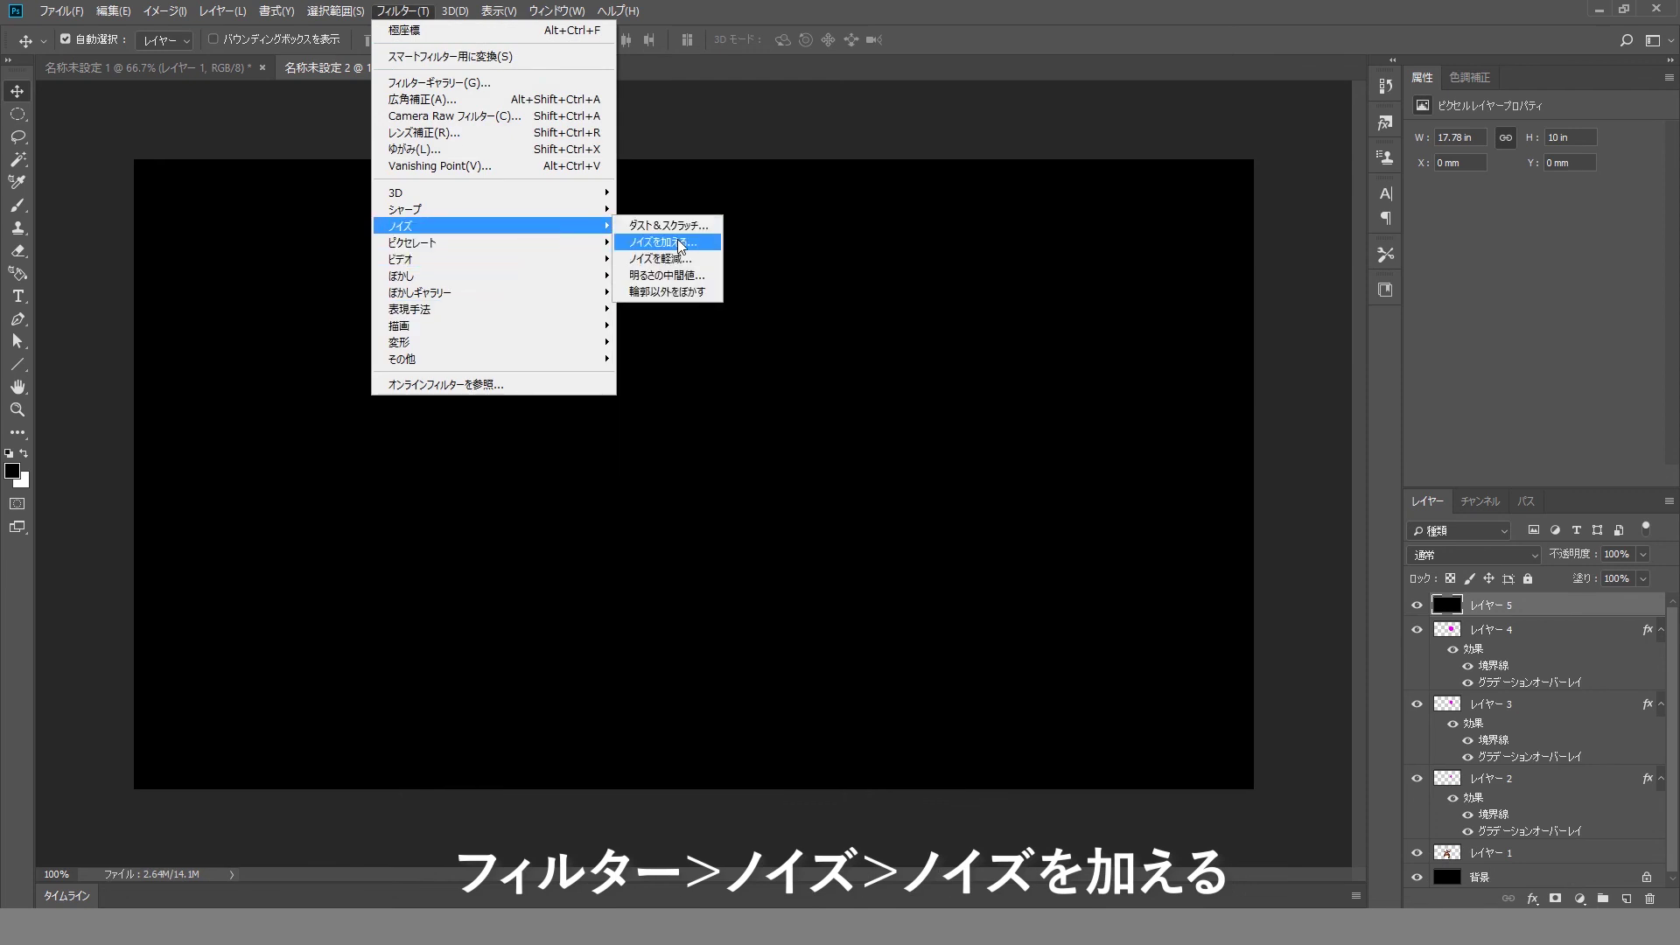
pyautogui.click(663, 241)
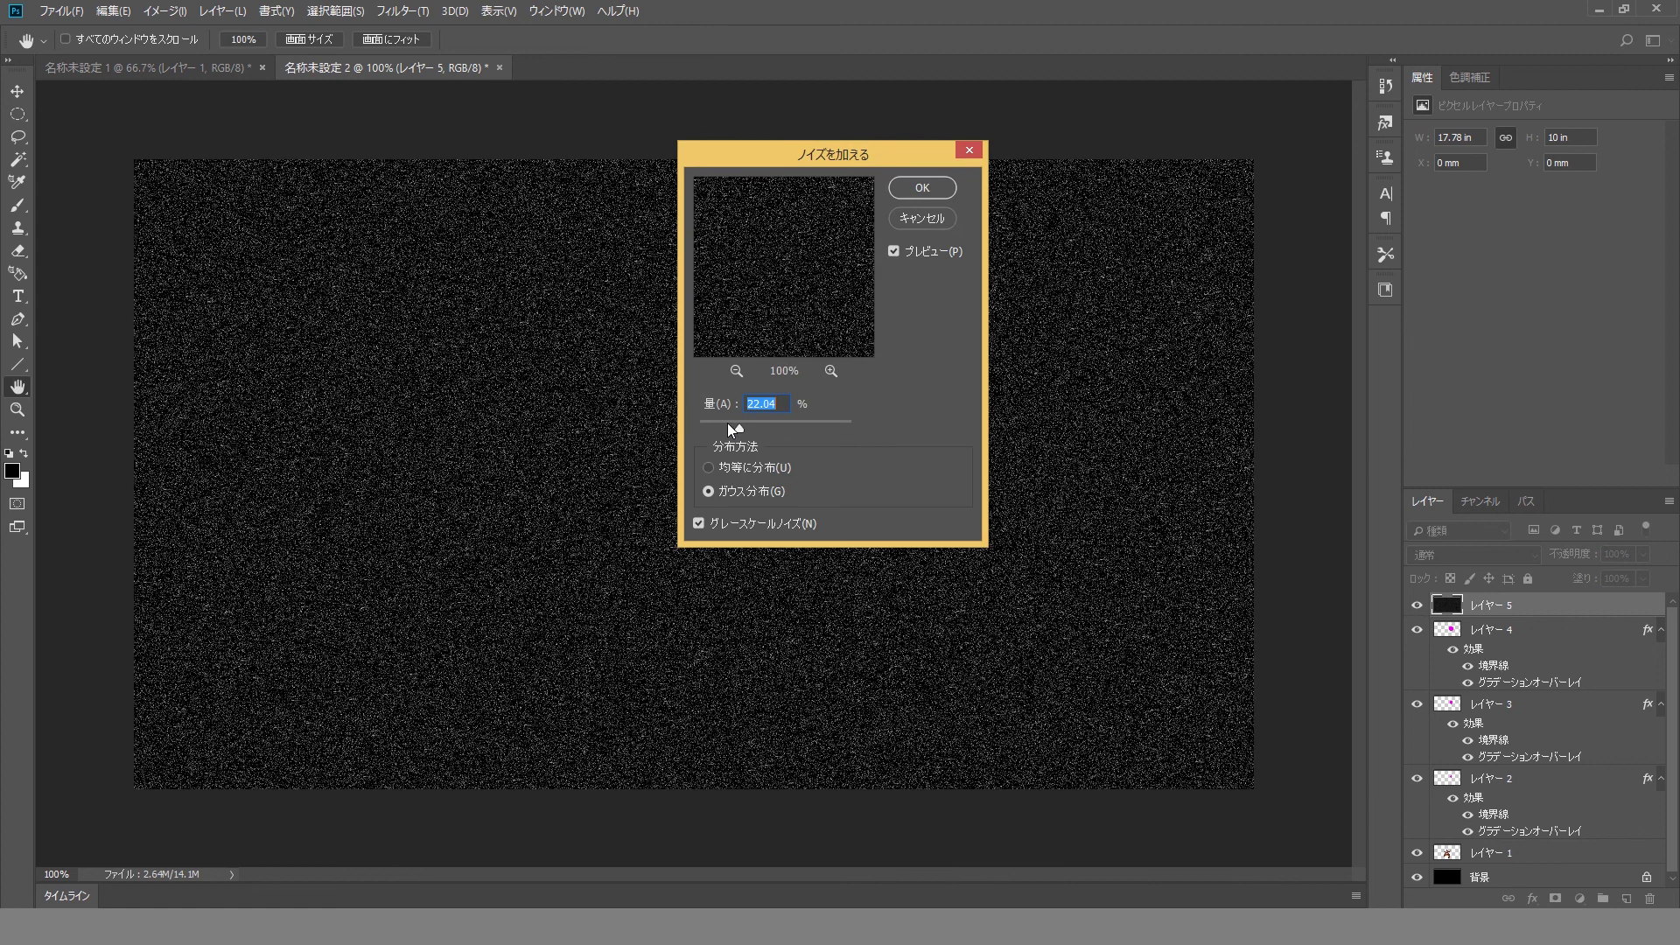
pyautogui.click(921, 189)
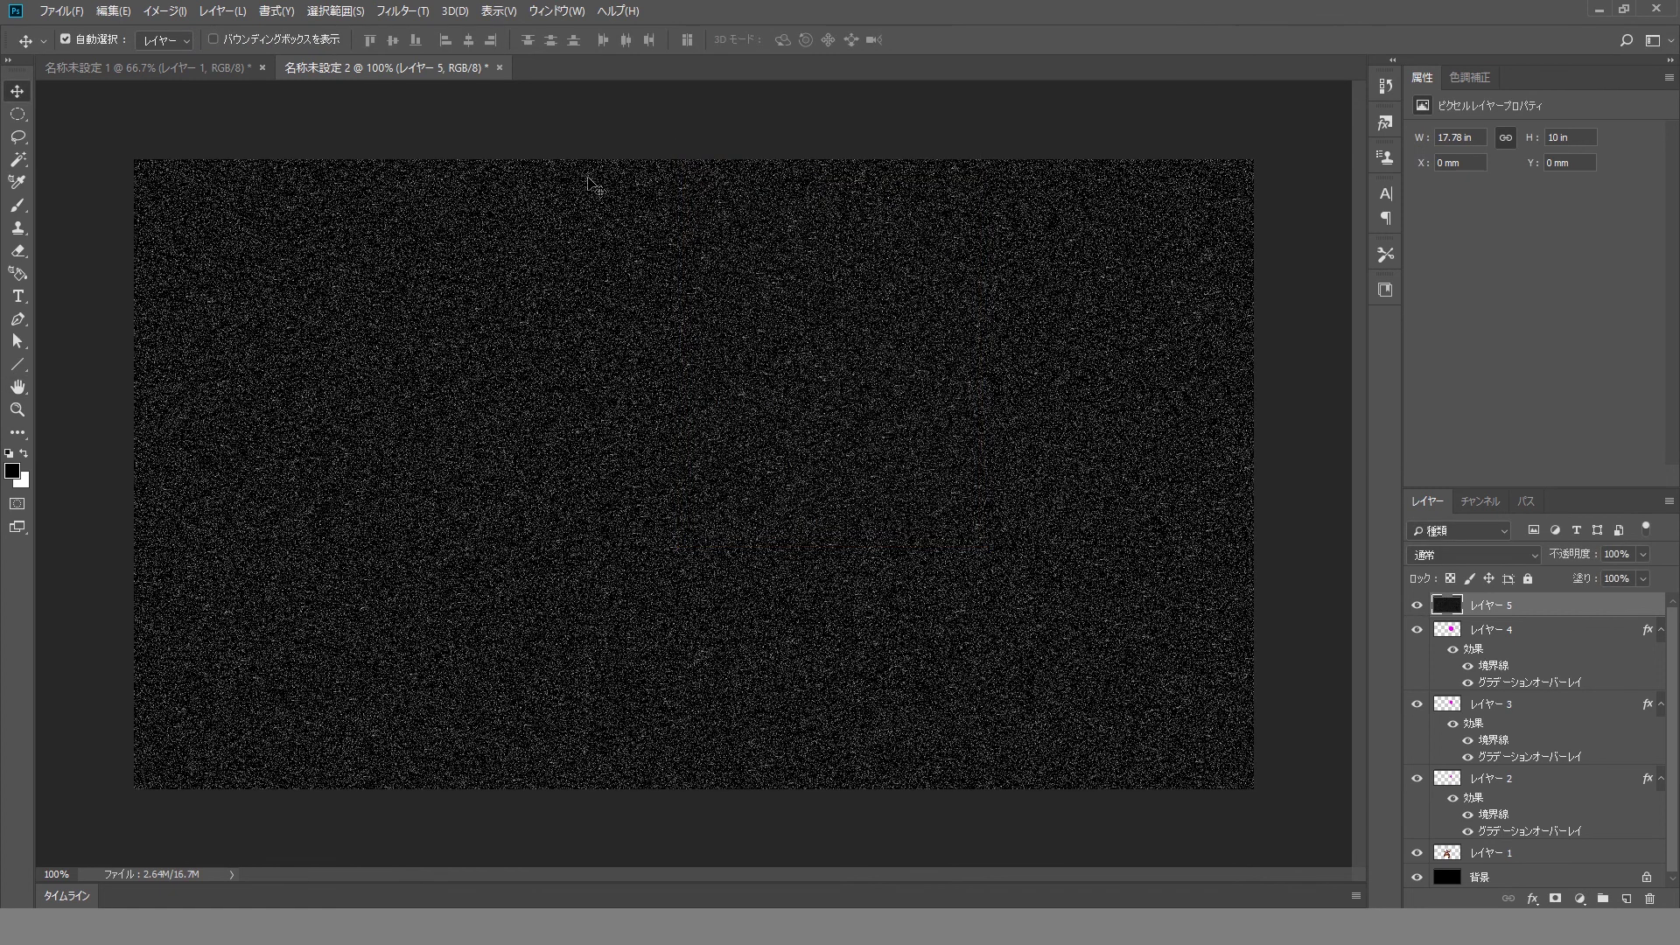
# Apply the Offset filter to the noise layer with 0 px horizontal, +1440 px vertical and repeated edge pixels
pyautogui.click(411, 11)
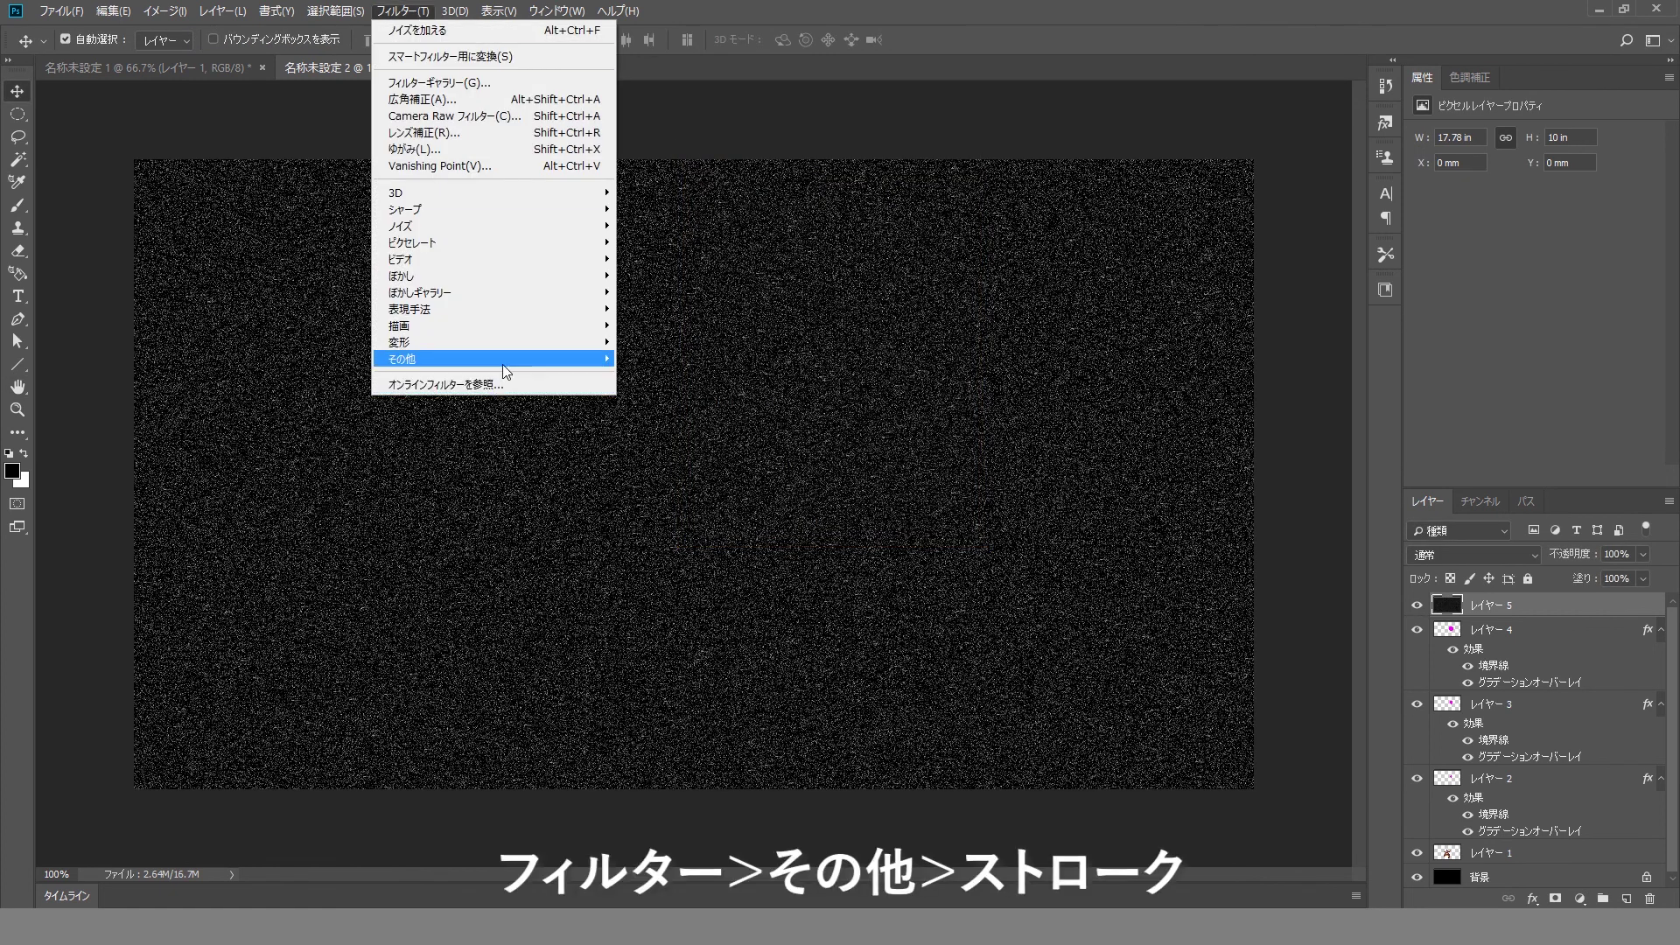
pyautogui.moveTo(494, 359)
pyautogui.click(651, 389)
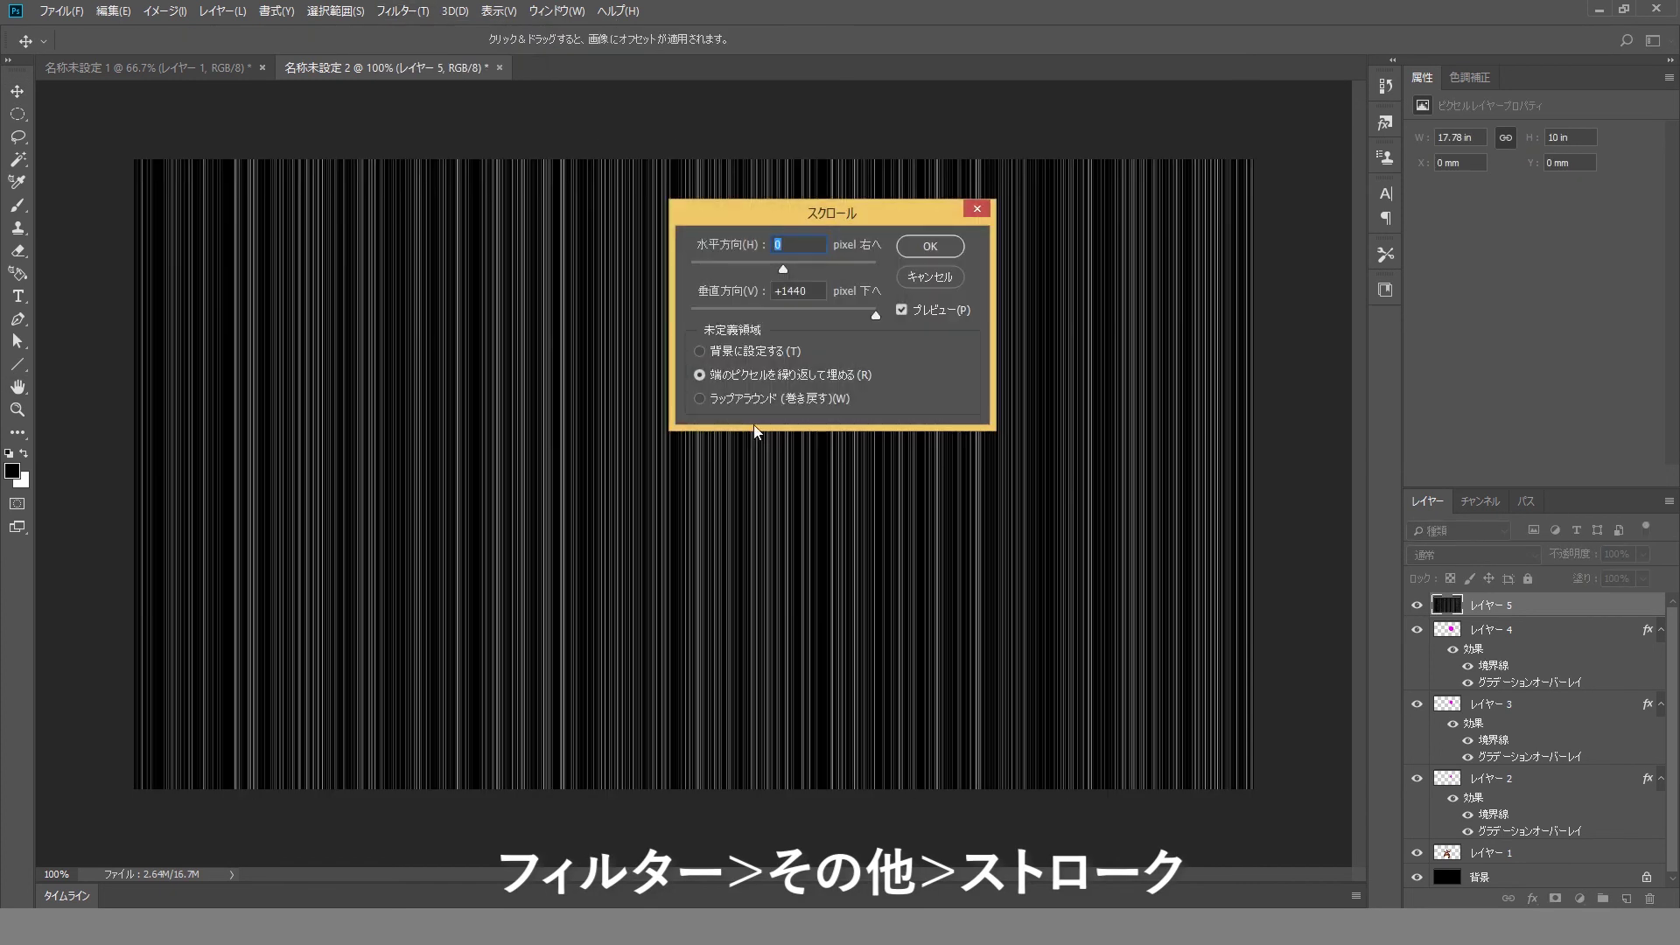
pyautogui.click(921, 248)
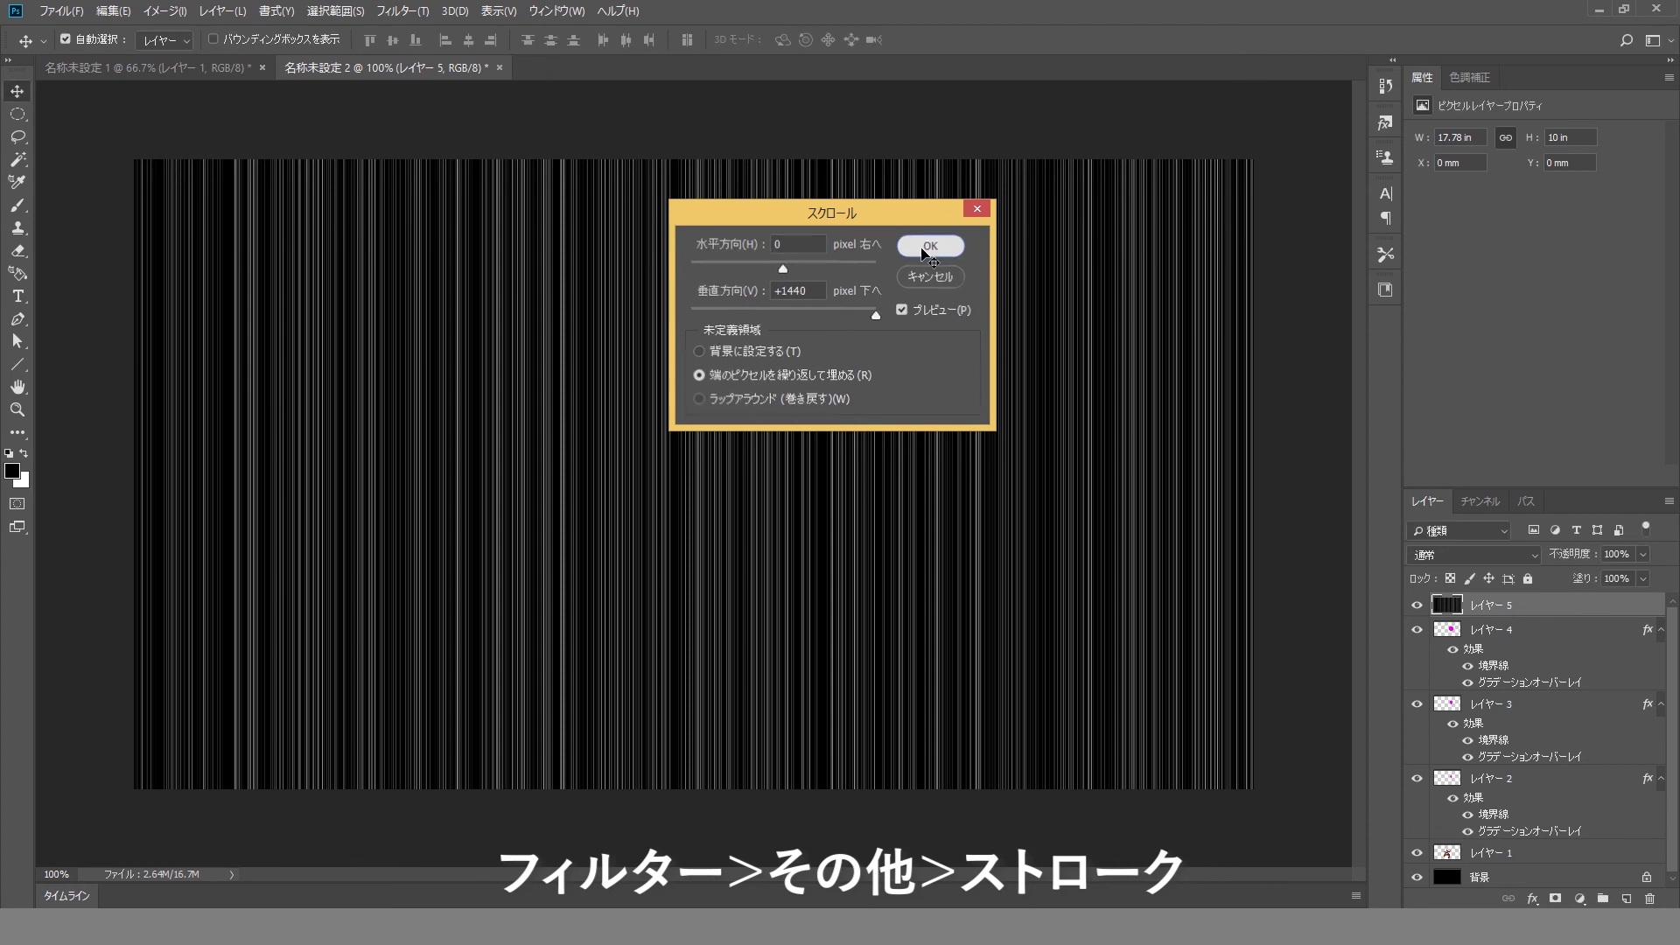
# Apply the Polar Coordinates filter to the vertical streaks to turn them into lines radiating from the centre
pyautogui.click(418, 12)
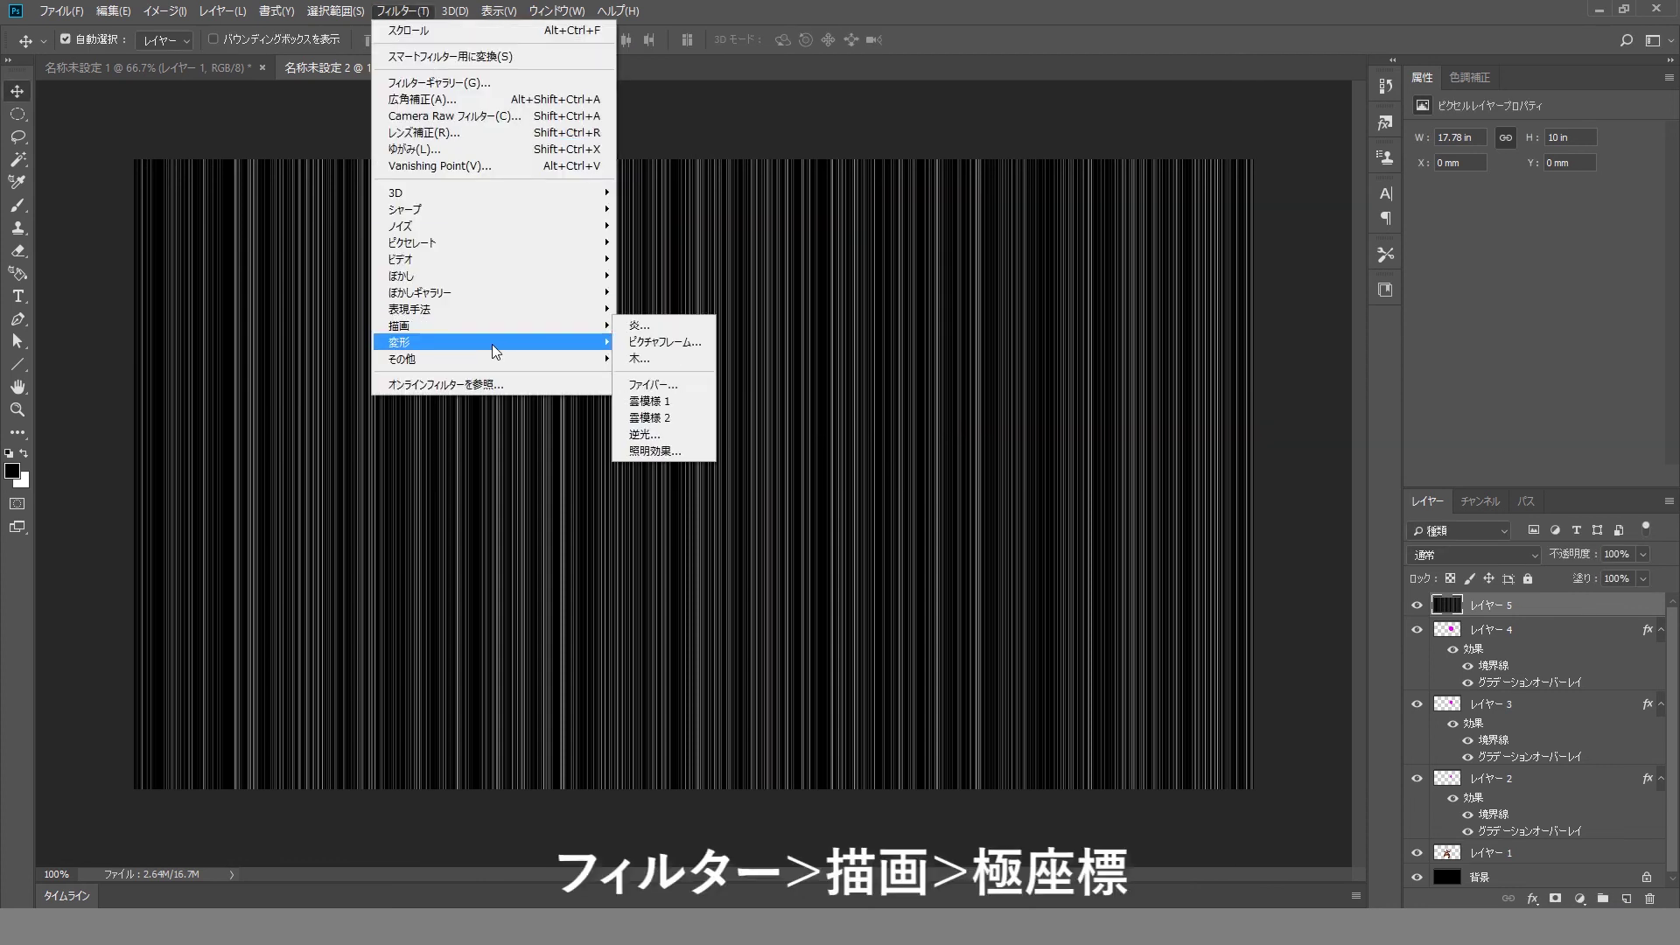
pyautogui.moveTo(506, 342)
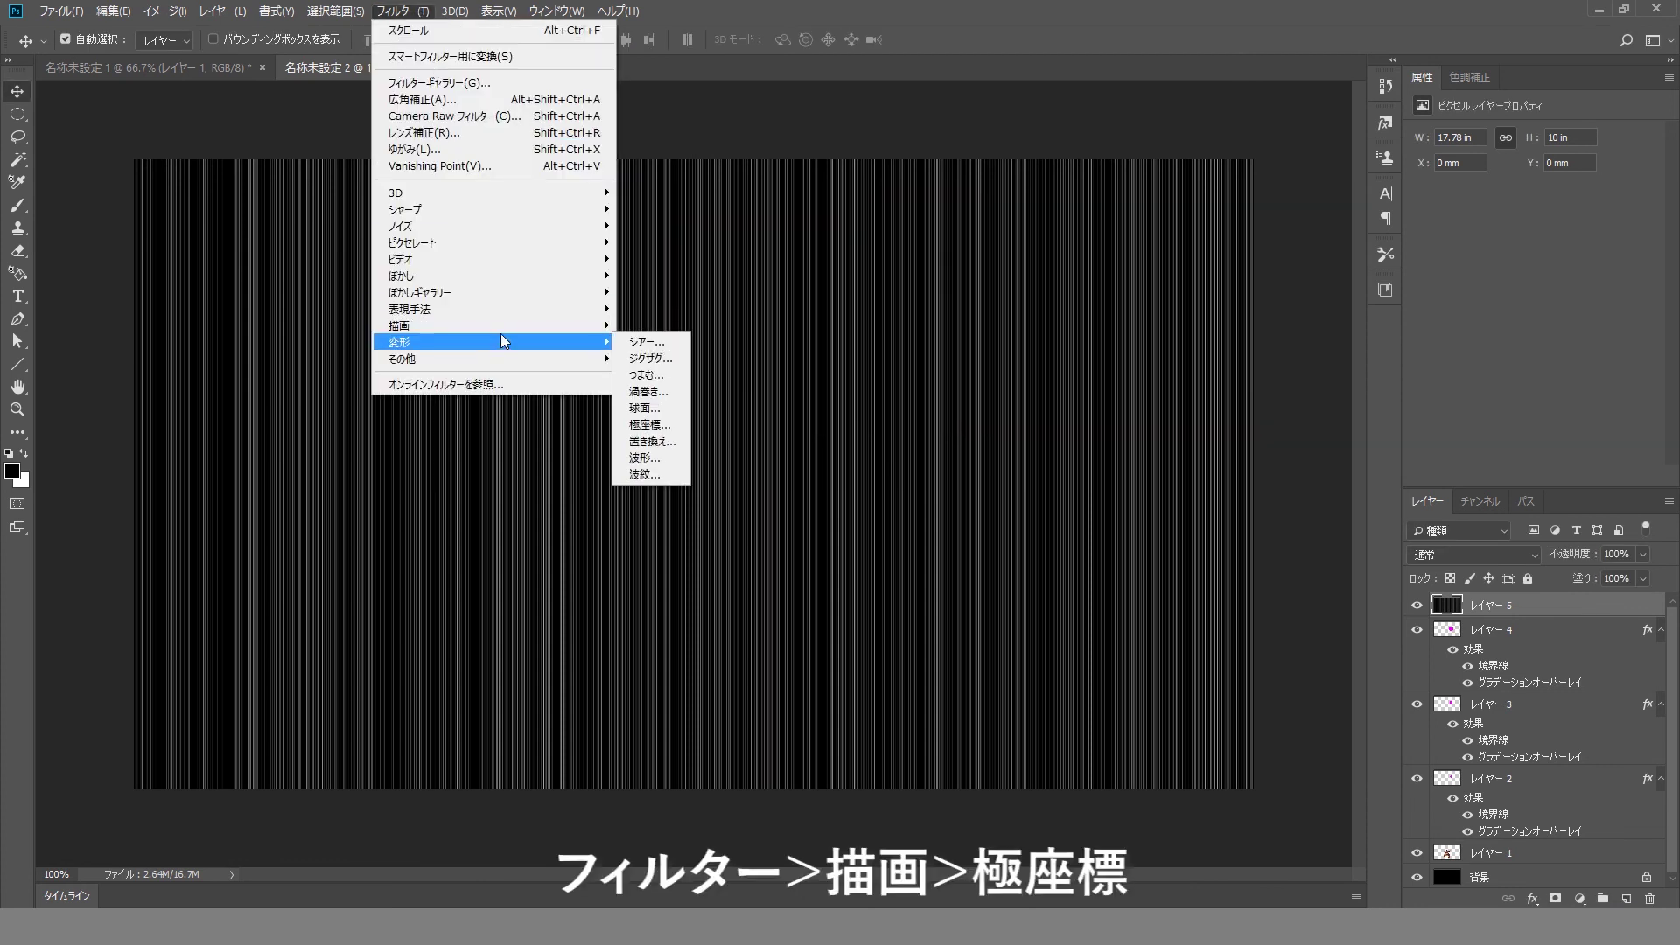
pyautogui.click(649, 424)
pyautogui.click(965, 240)
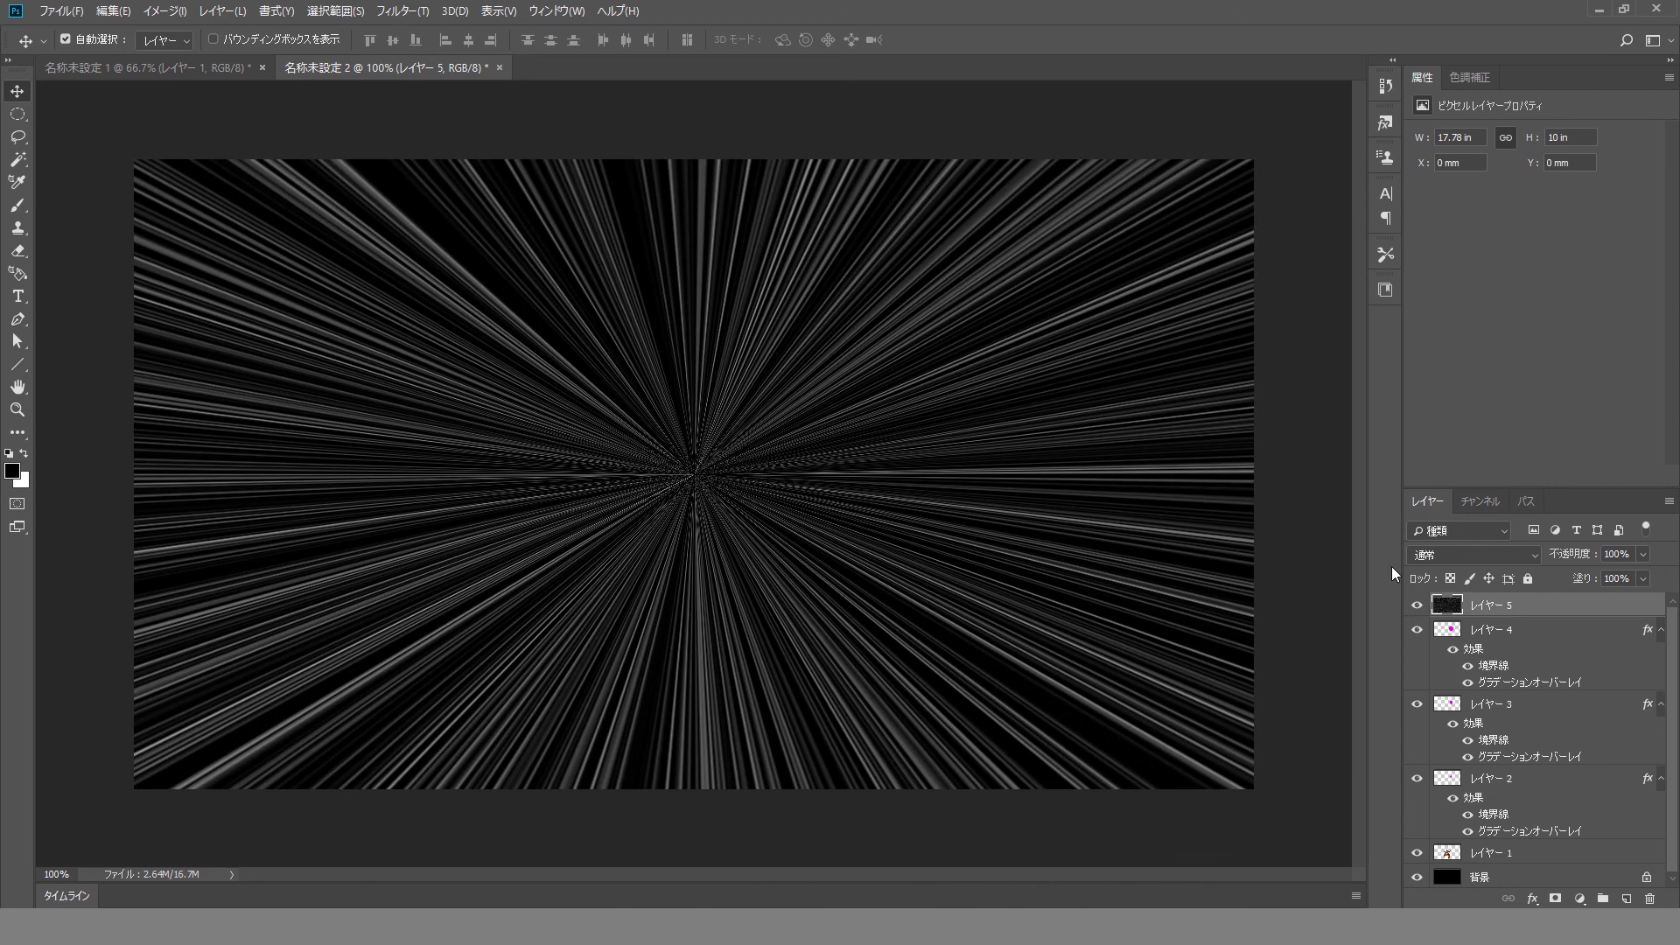
# Adjust the radial lines with Levels, setting the midtone input to 9.99 and the white input to 2
pyautogui.hotkey('ctrl', 'l')
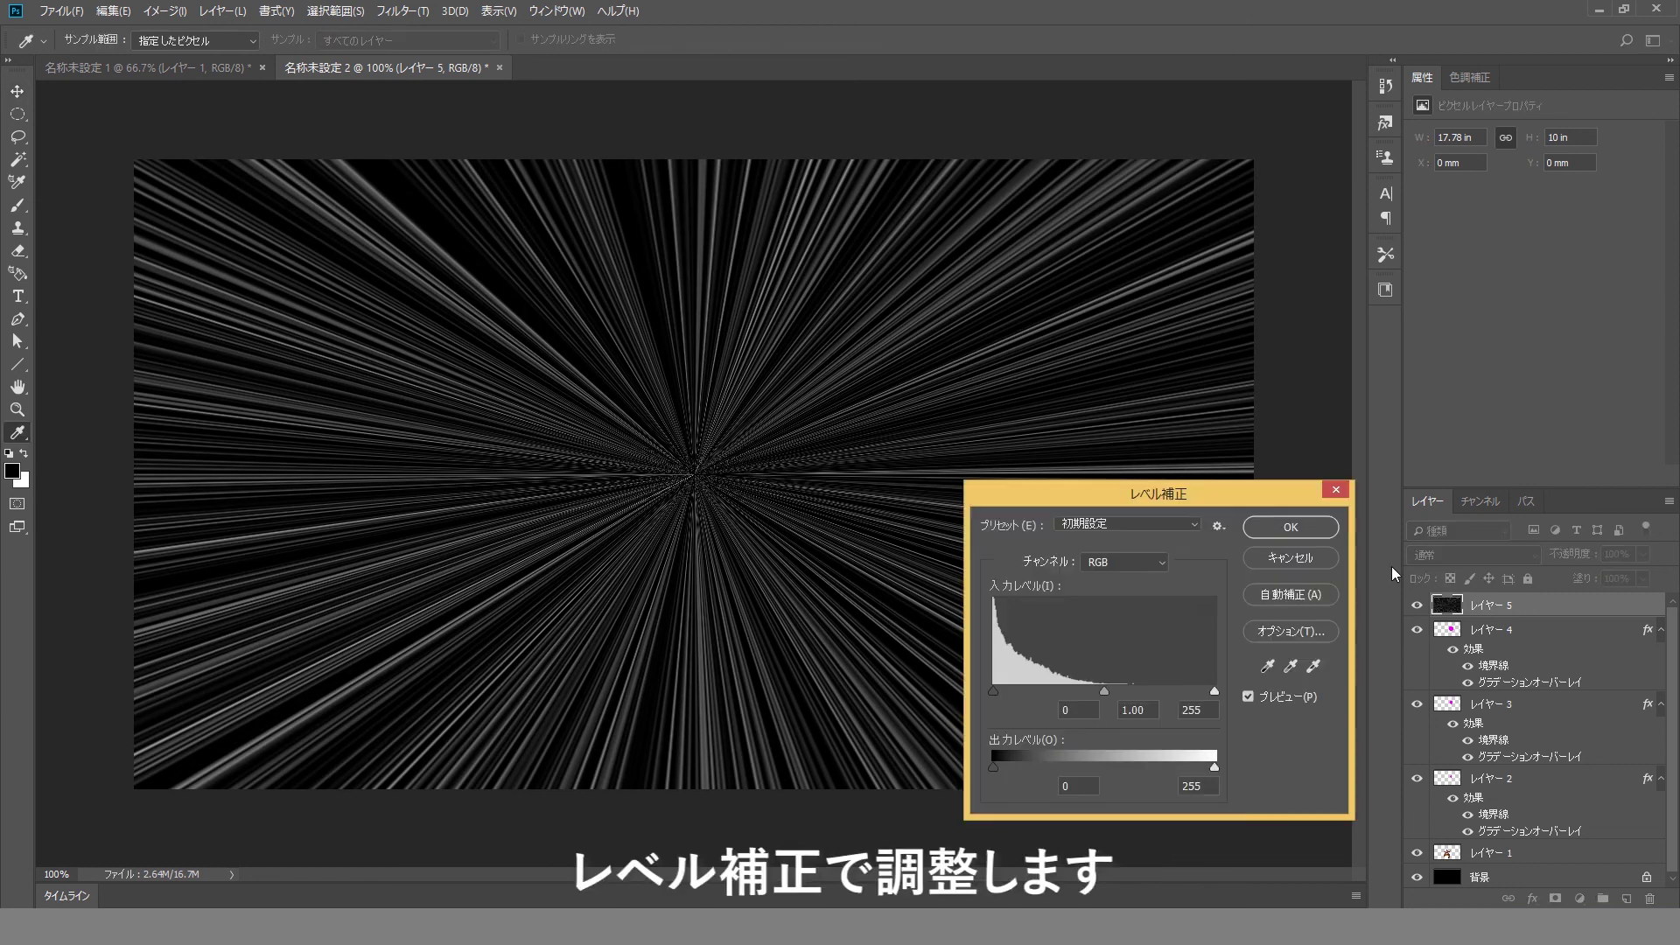
pyautogui.moveTo(1106, 687); pyautogui.dragTo(994, 681)
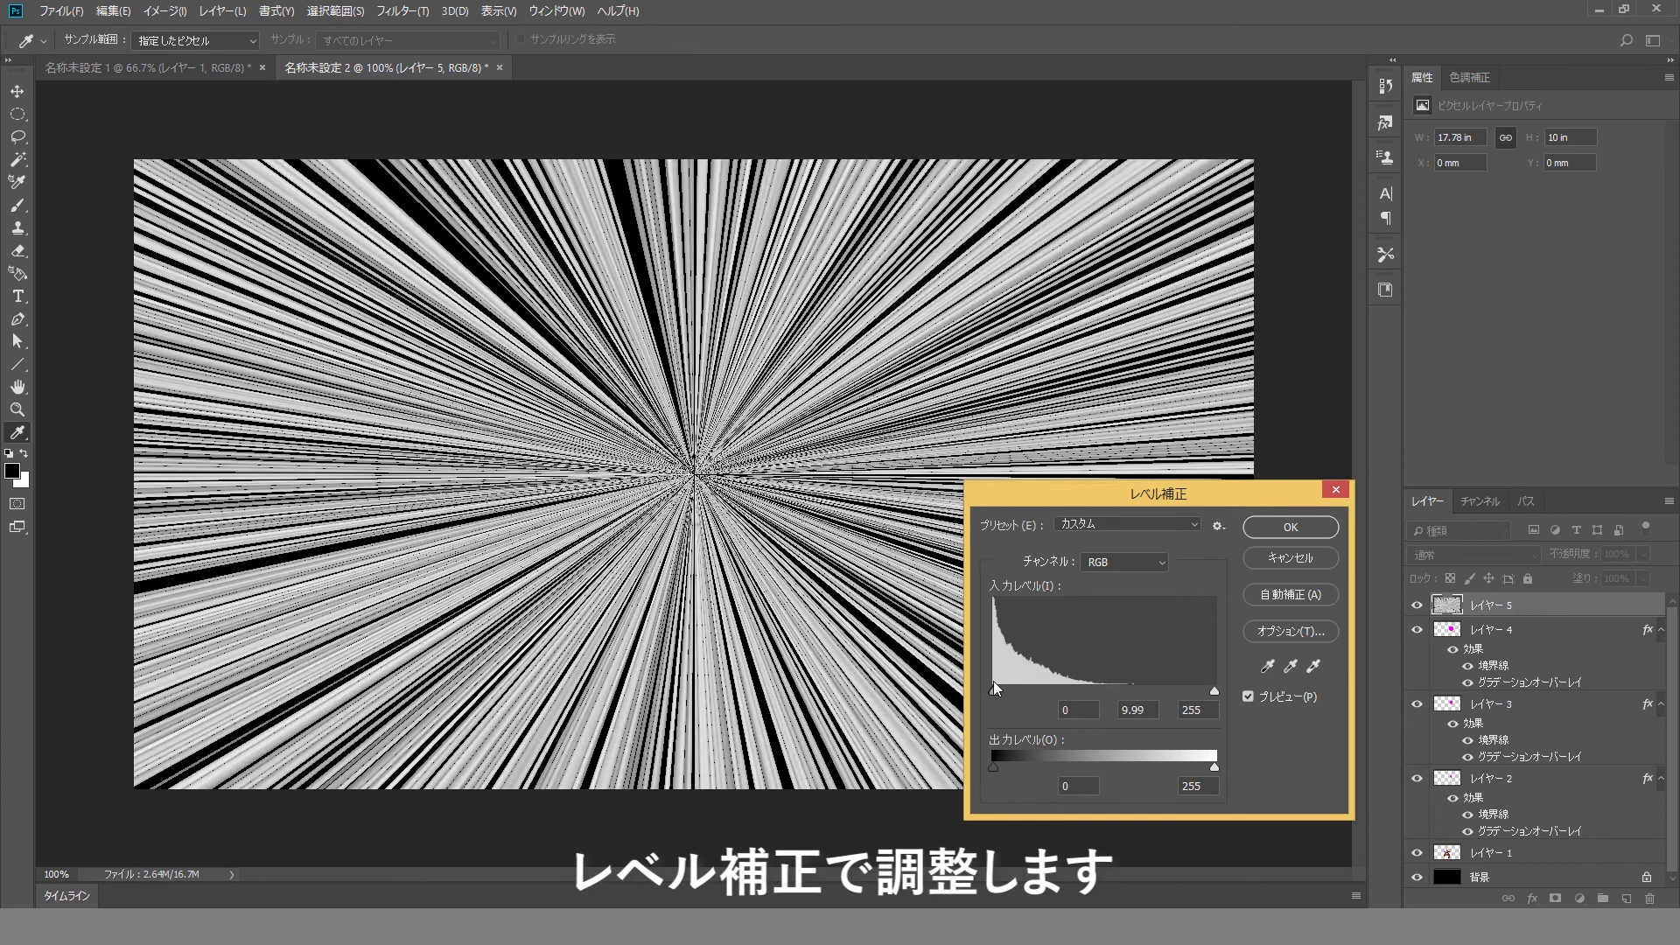
pyautogui.moveTo(1216, 689); pyautogui.dragTo(980, 698)
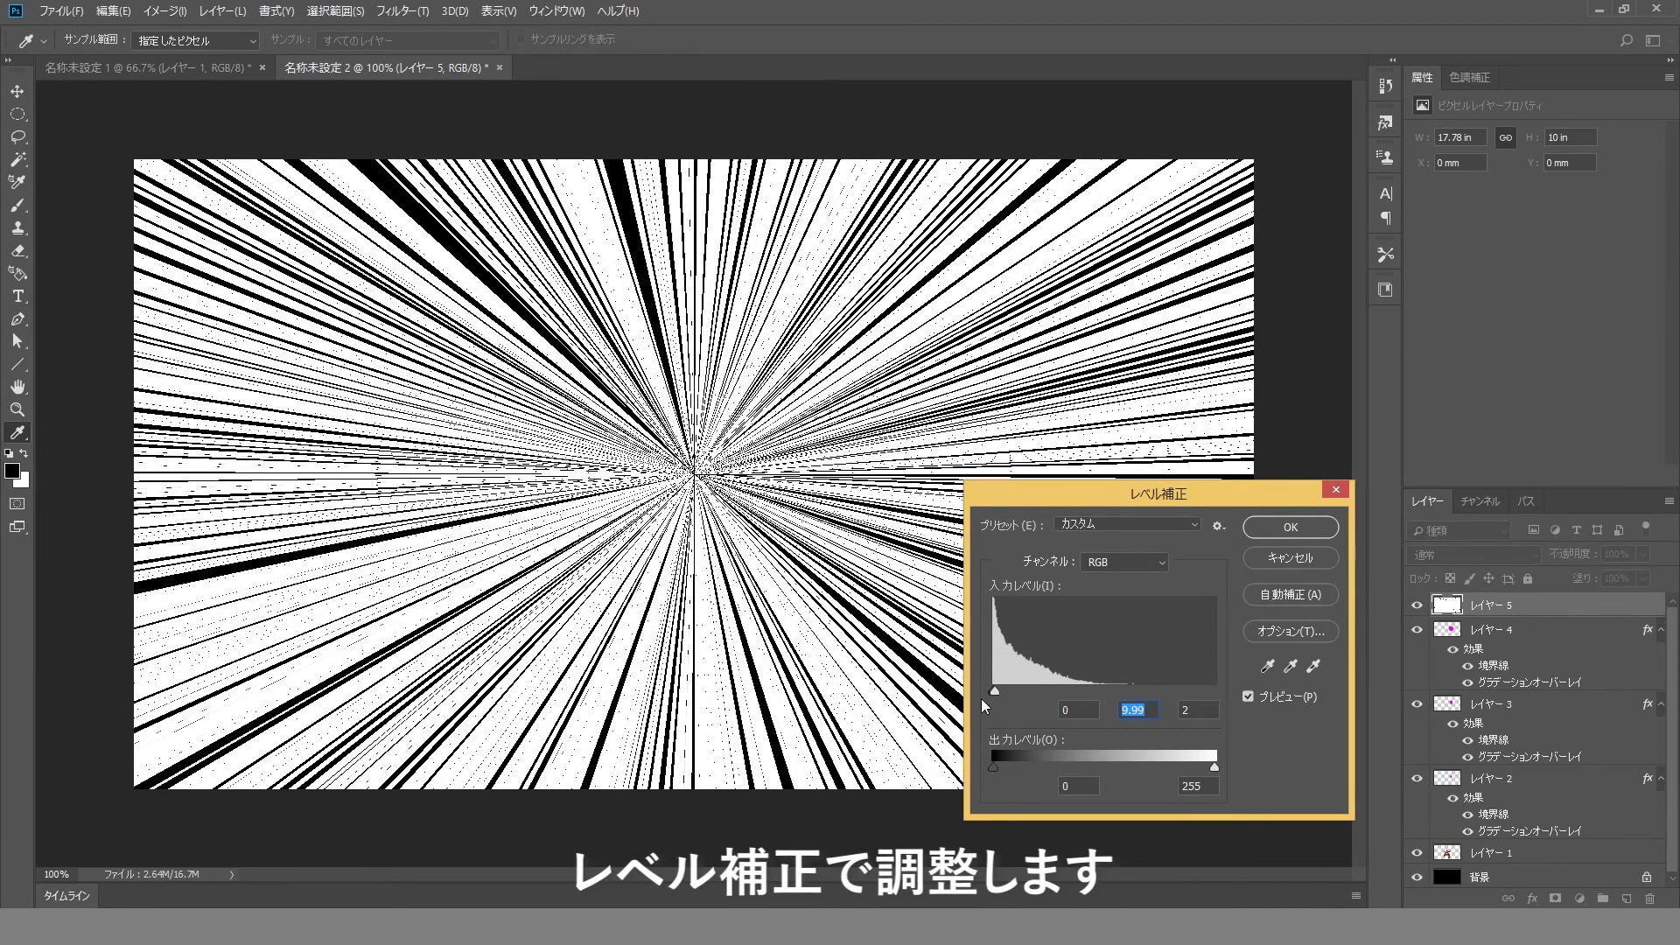
pyautogui.click(1303, 528)
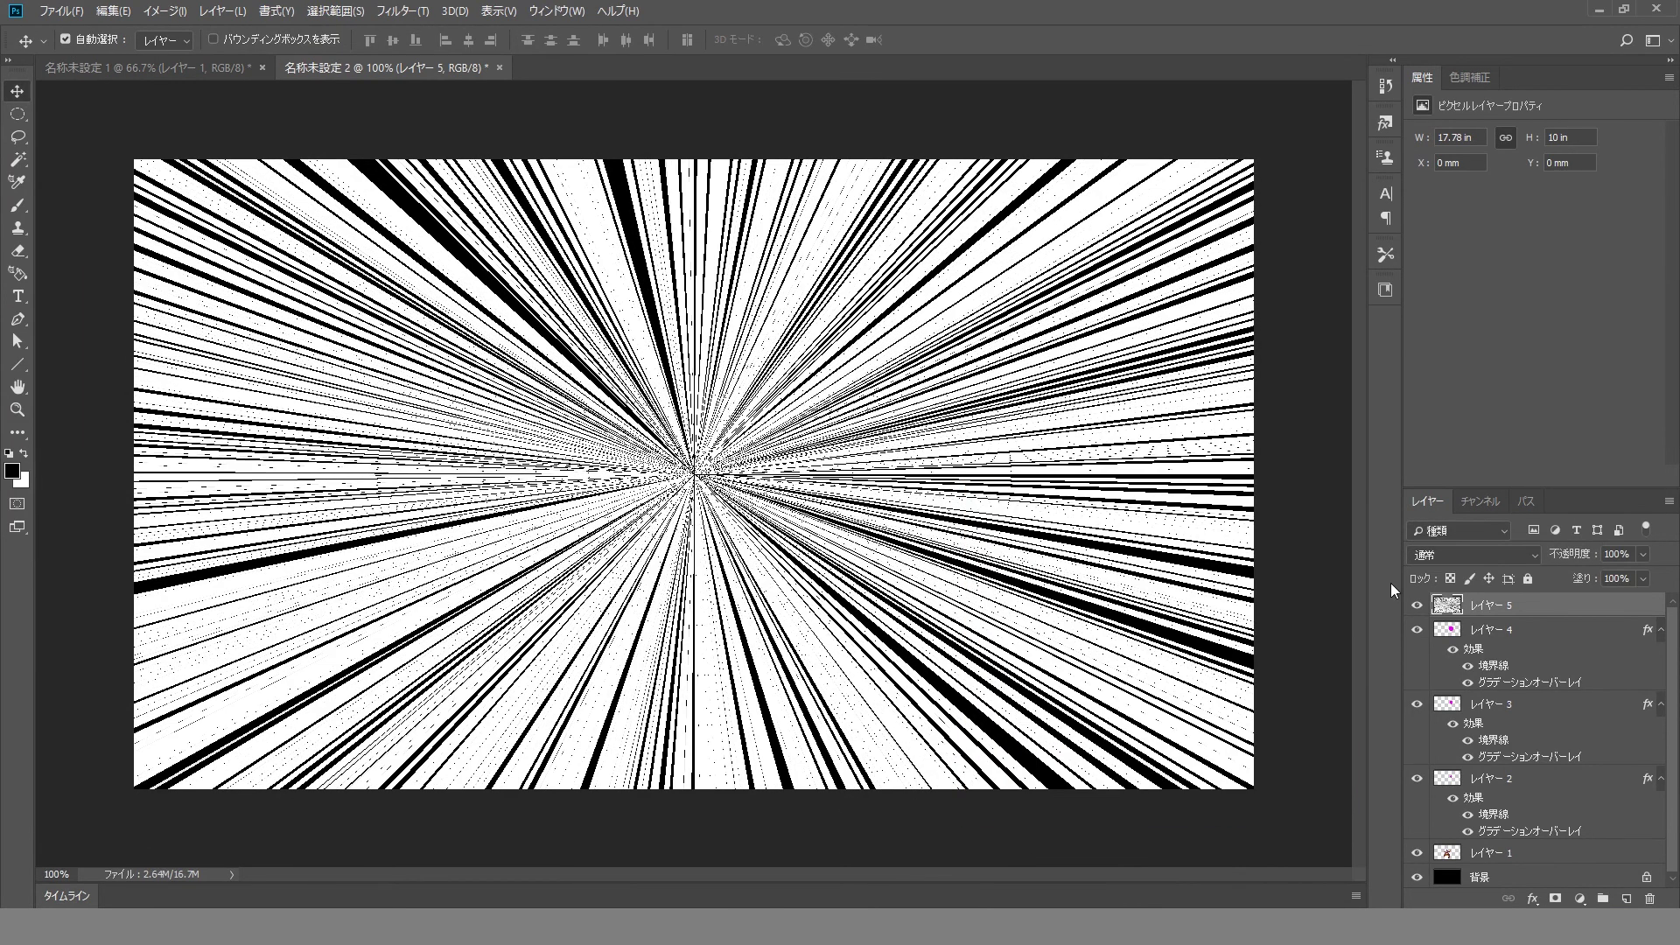
# Lower the radial-line layer's opacity to 15% and move it directly above the background
pyautogui.moveTo(1581, 556)
pyautogui.mouseDown()
pyautogui.moveTo(1536, 550)
pyautogui.moveTo(1574, 556)
pyautogui.mouseUp()
pyautogui.hotkey('ctrl', 'shift', '[')
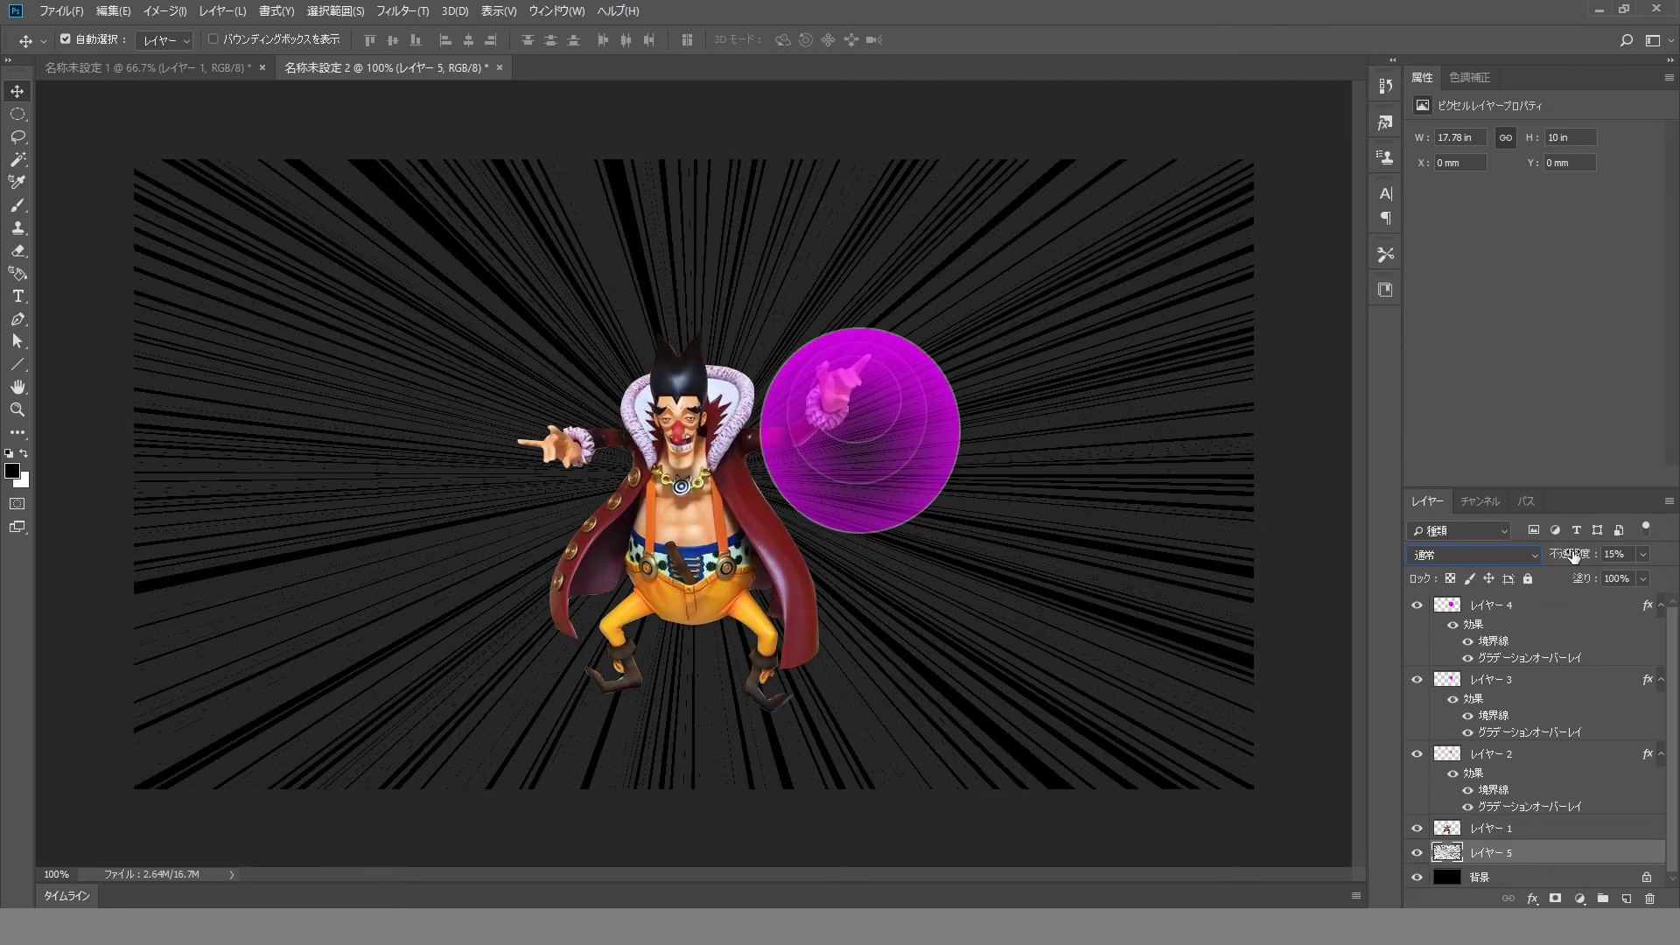
# Stretch the radial-line layer horizontally to 21.29 in wide and set its fill to 88%
pyautogui.hotkey('ctrl', '-')
pyautogui.hotkey('ctrl', 't')
pyautogui.moveTo(1067, 474); pyautogui.dragTo(1216, 475)
pyautogui.press('Return')
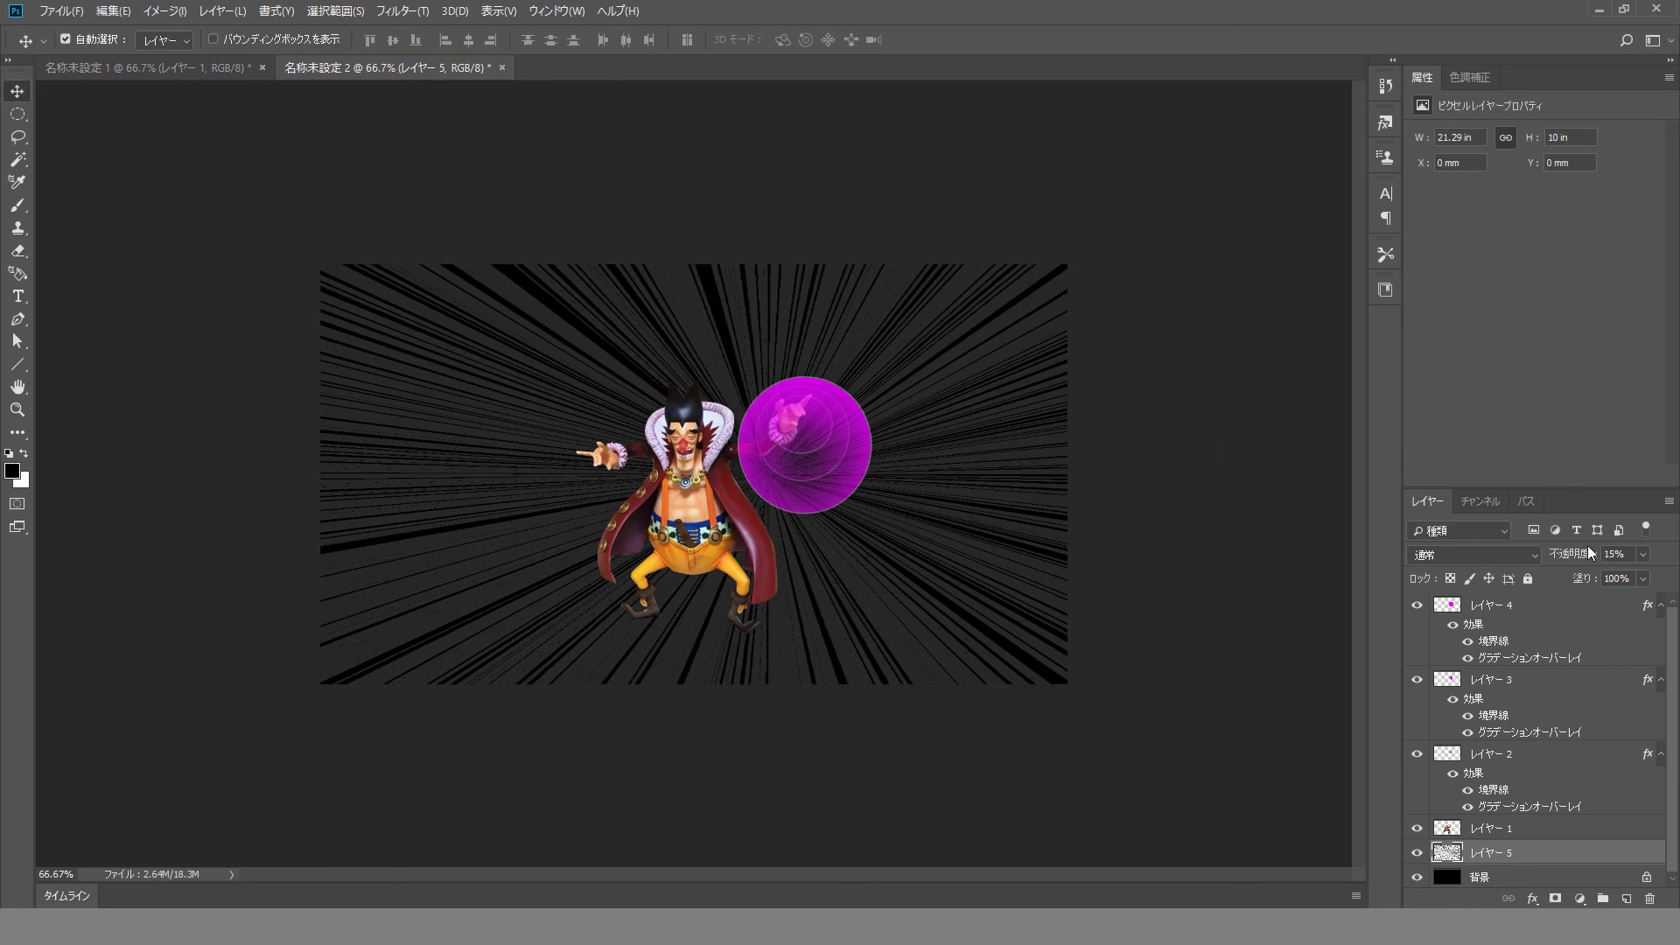
pyautogui.moveTo(1585, 581)
pyautogui.mouseDown()
pyautogui.moveTo(1559, 582)
pyautogui.moveTo(1583, 581)
pyautogui.mouseUp()
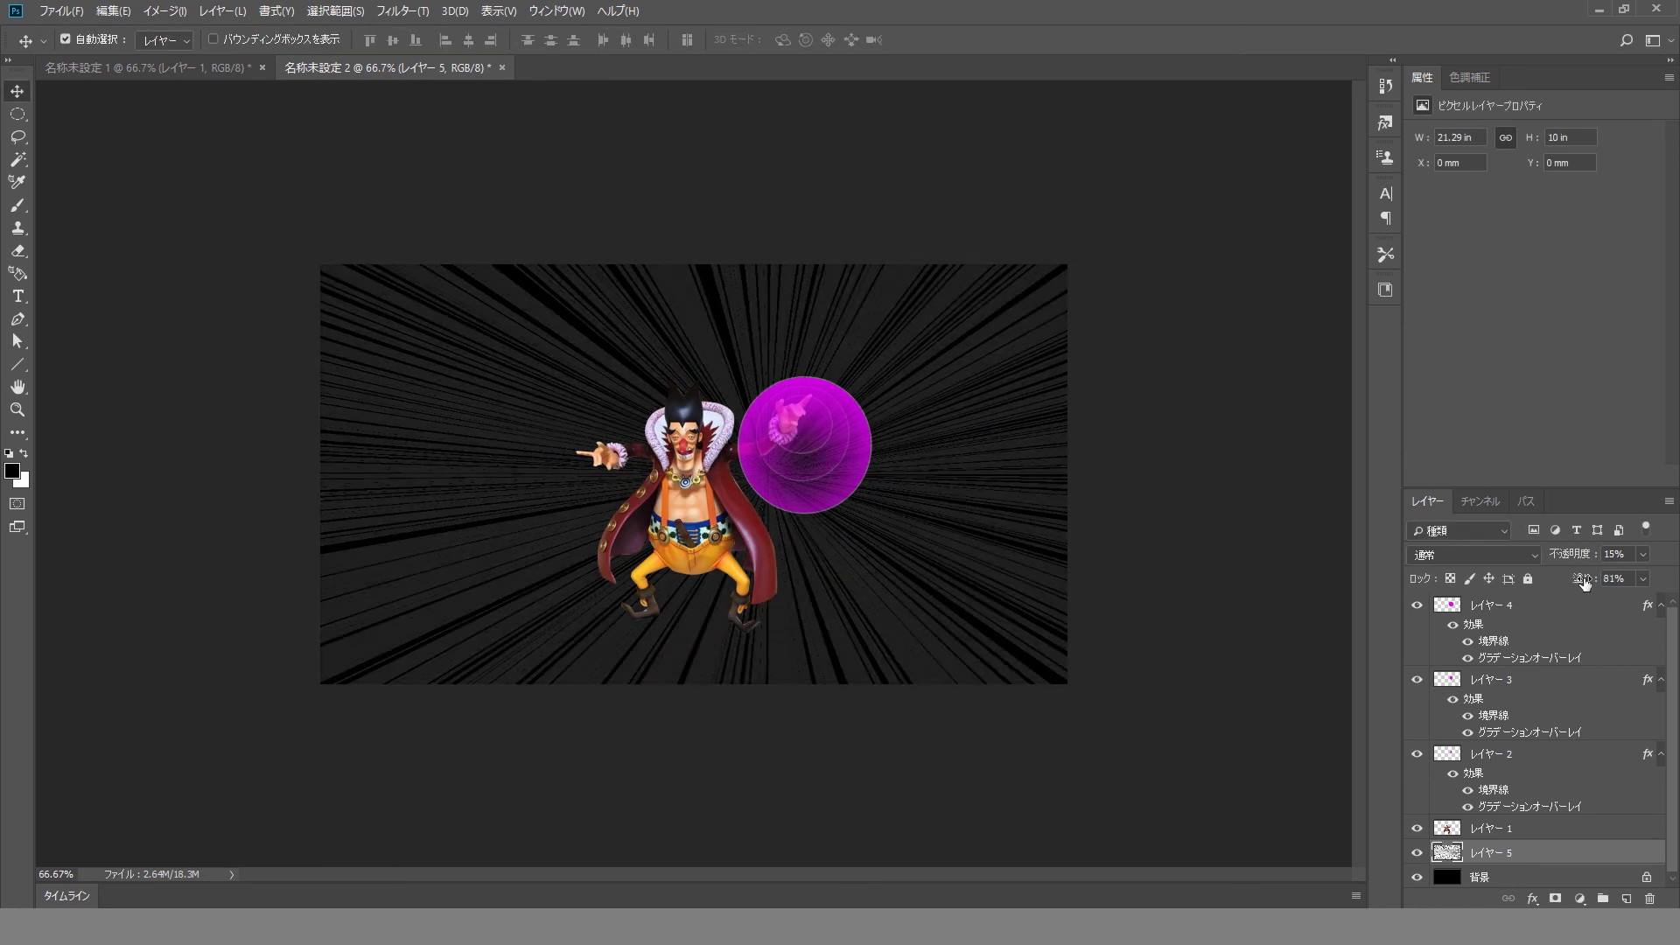
# Bring the ma249_3_1 sound-effect lettering over from the other document and place it above the circles
pyautogui.click(648, 206)
pyautogui.hotkey('ctrl', 'Tab')
pyautogui.moveTo(691, 296); pyautogui.dragTo(779, 333)
pyautogui.keyDown('ctrl'); pyautogui.click(877, 436); pyautogui.keyUp('ctrl')
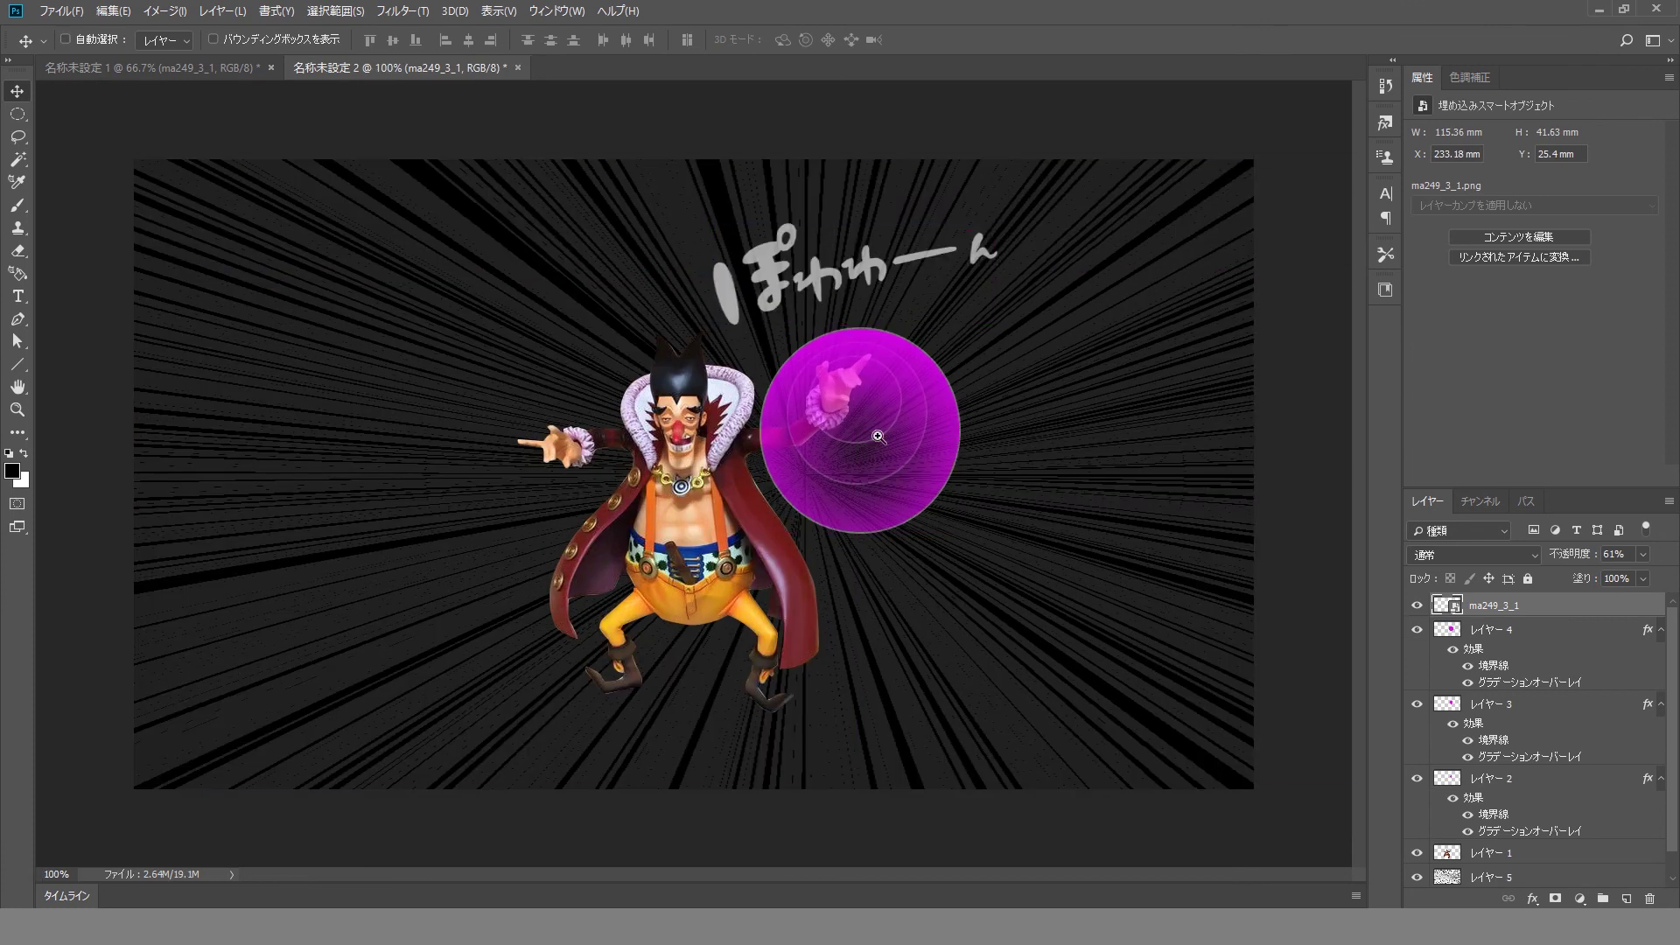
pyautogui.keyDown('ctrl'); pyautogui.click(1288, 411); pyautogui.keyUp('ctrl')
# Select the radial-line layer and set the Brush tool's opacity to 42%
pyautogui.scroll(-1, 1546, 657)
pyautogui.click(1540, 851)
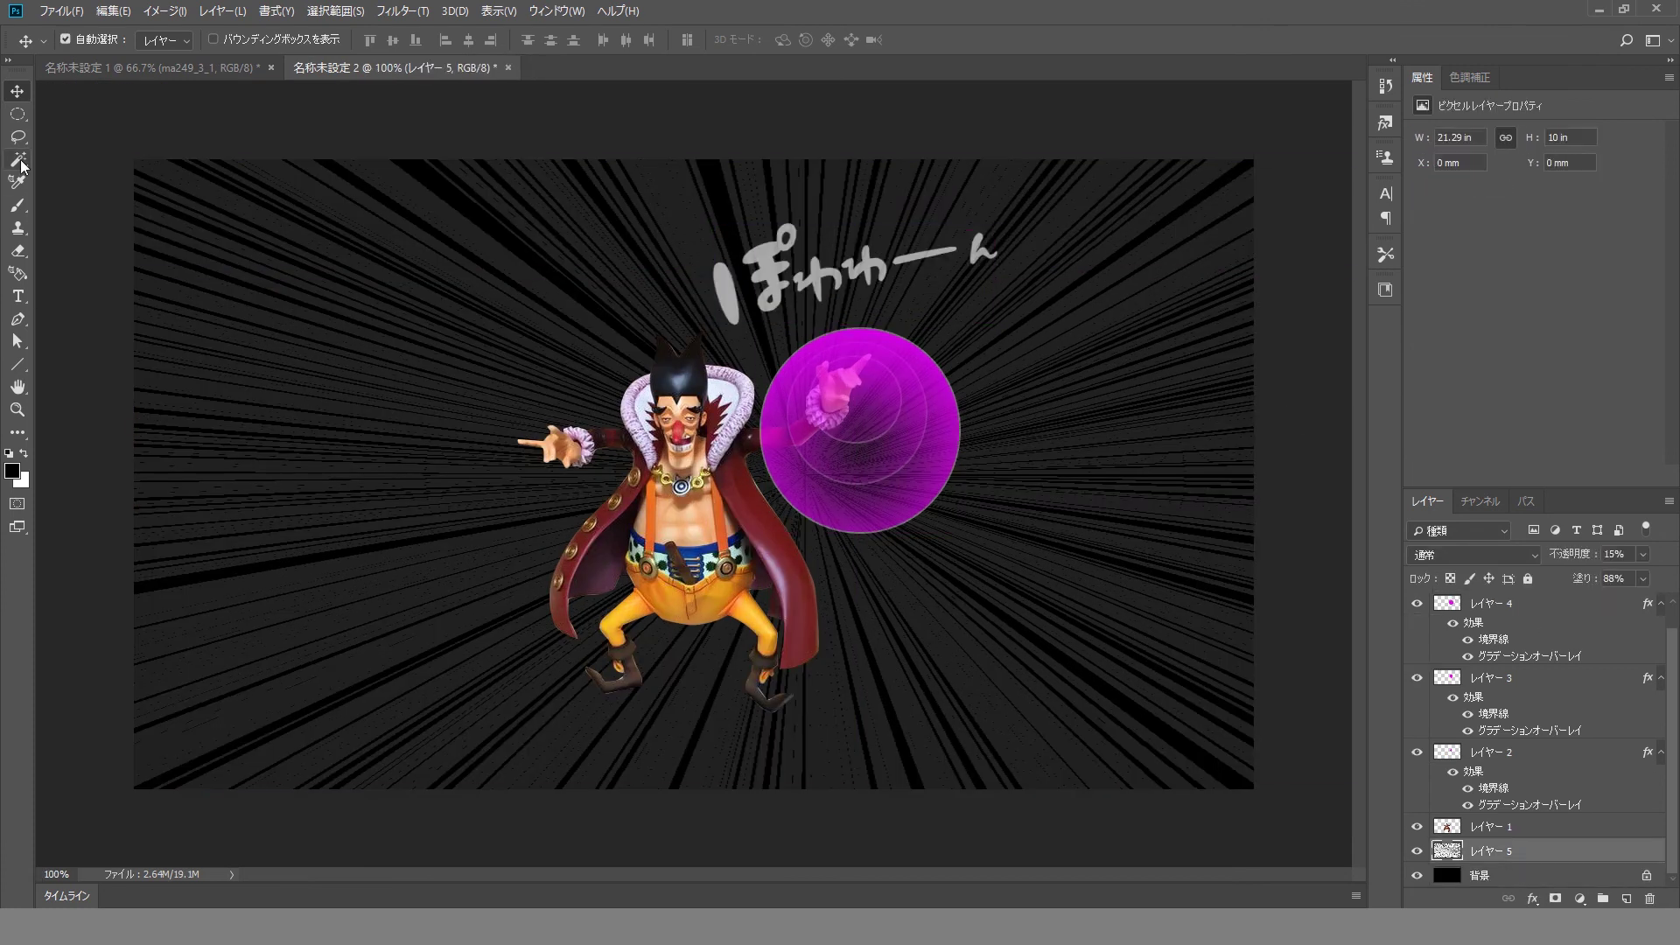
pyautogui.click(17, 204)
pyautogui.moveTo(407, 39)
pyautogui.mouseDown()
pyautogui.moveTo(372, 67)
pyautogui.moveTo(405, 45)
pyautogui.moveTo(417, 60)
pyautogui.mouseUp()
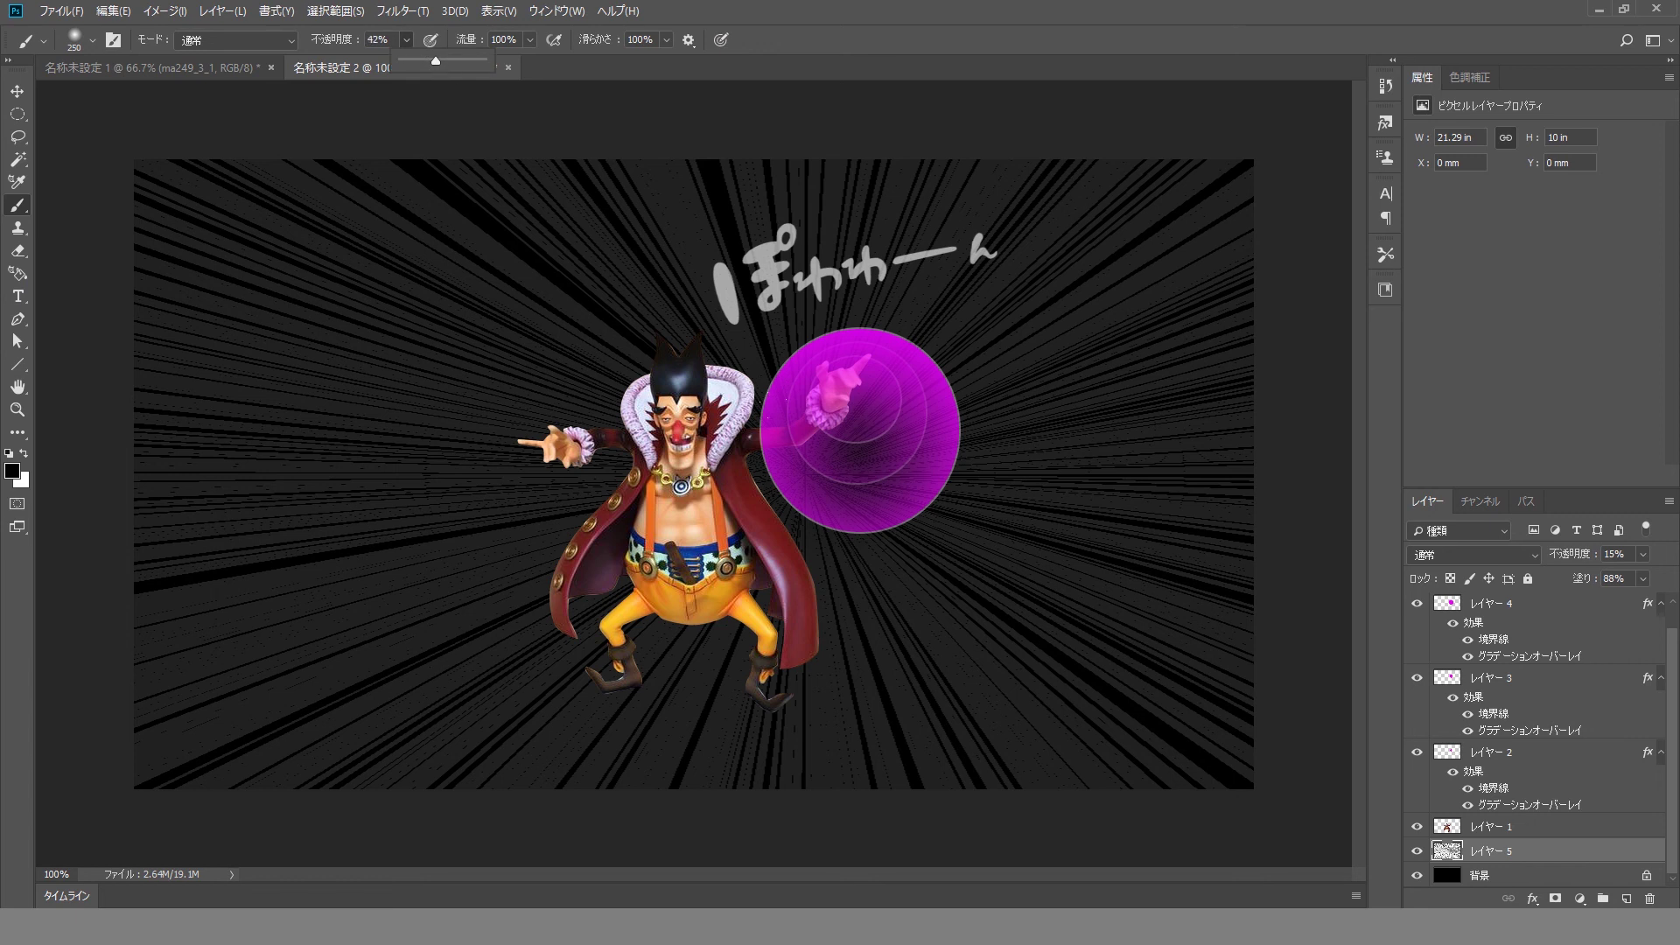